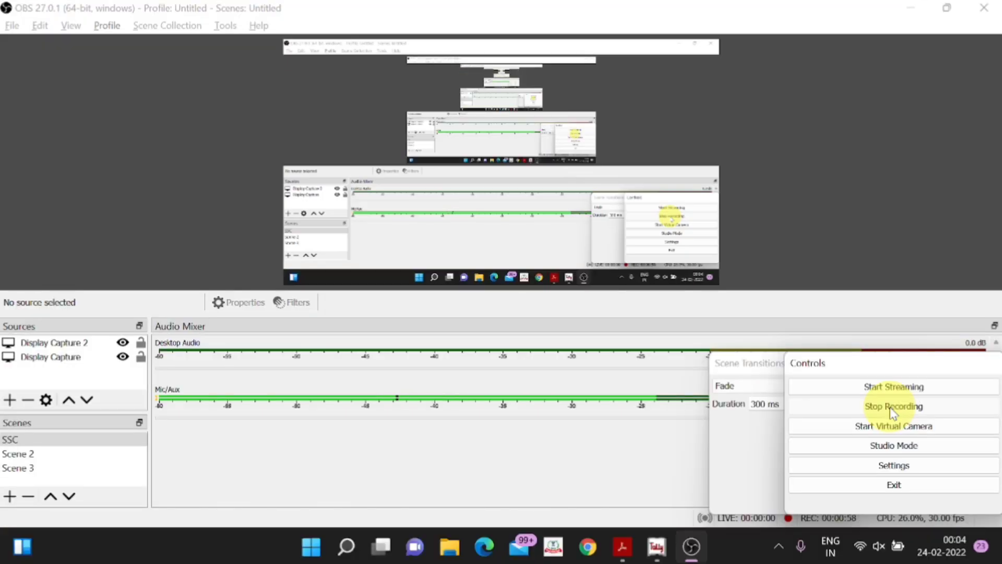
Switch to Adobe Reader to view the debit and credit entries in the bank statement.
{"action": "key", "text": "alt+Tab"}
{"action": "key", "text": "Tab"}
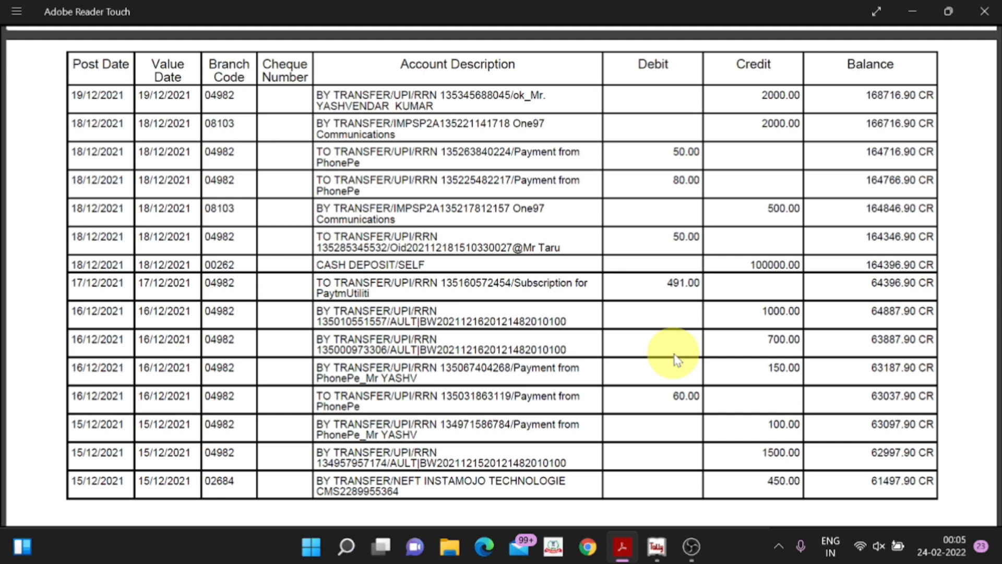
Switch to Tally 9 and open the list of ledgers for single-ledger display in the accounts masters.
{"action": "key", "text": "alt+Tab"}
{"action": "key", "text": "alt+Tab"}
{"action": "key", "text": "alt+Tab"}
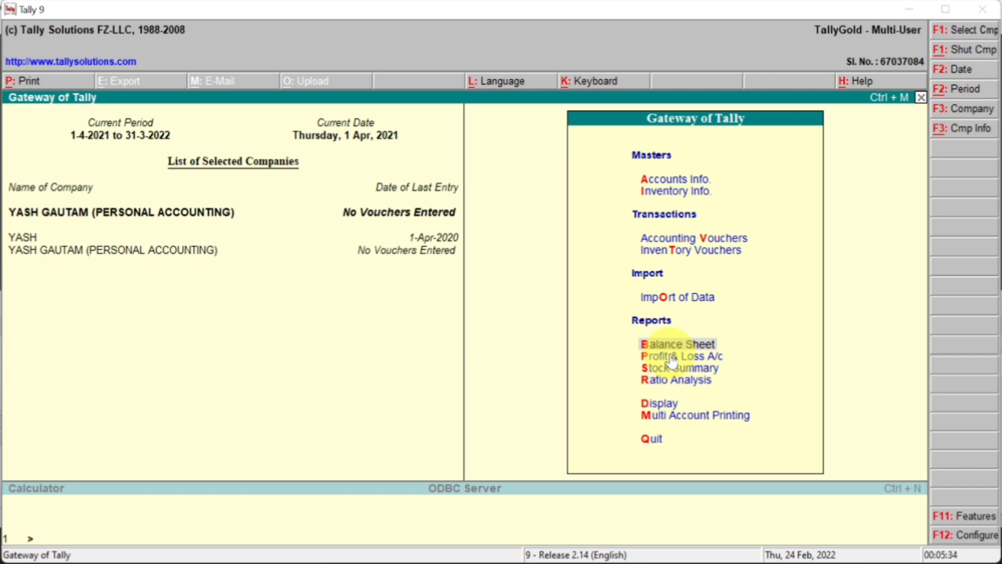
{"action": "left_click", "coordinate": [676, 183]}
{"action": "left_click", "coordinate": [676, 183]}
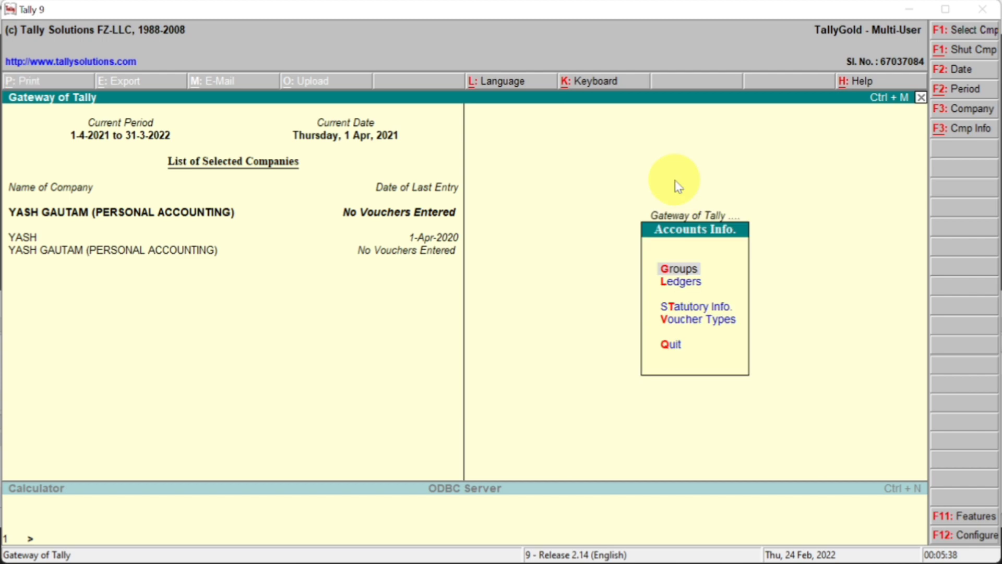
{"action": "key", "text": "Down"}
{"action": "key", "text": "Return"}
{"action": "key", "text": "Down"}
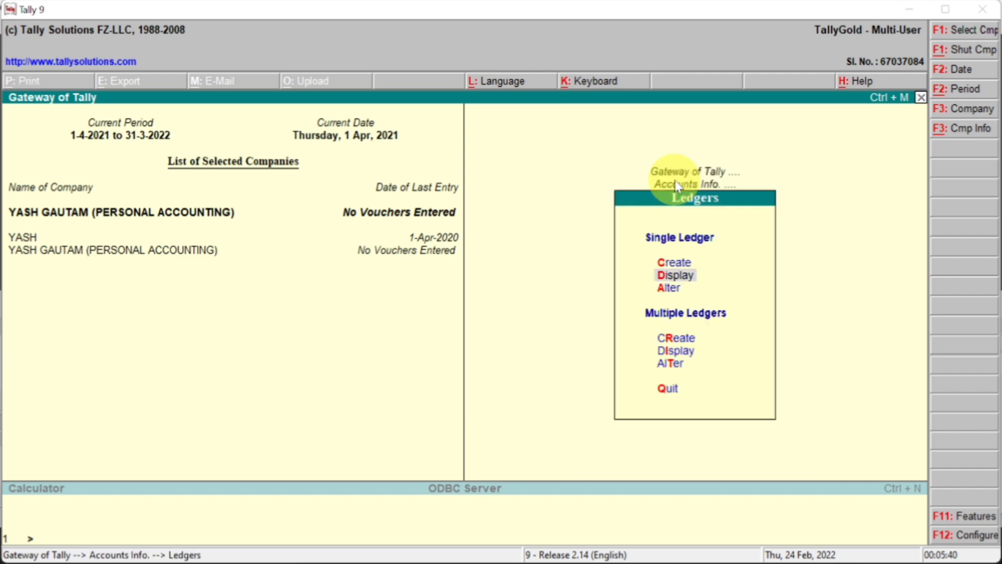
{"action": "key", "text": "Return"}
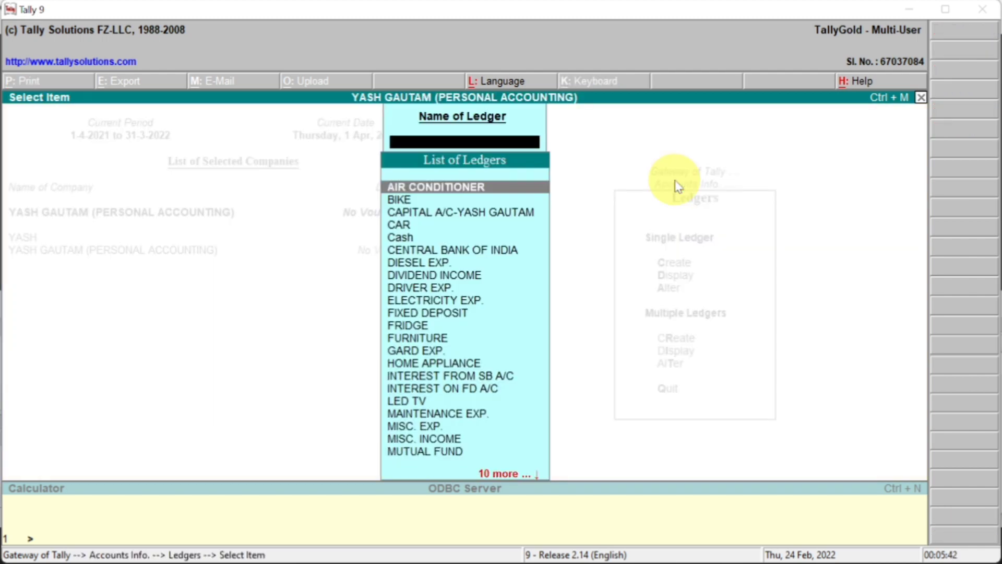
Display the AIR CONDITIONER and BIKE ledgers to check which group each falls under.
{"action": "left_click", "coordinate": [513, 193]}
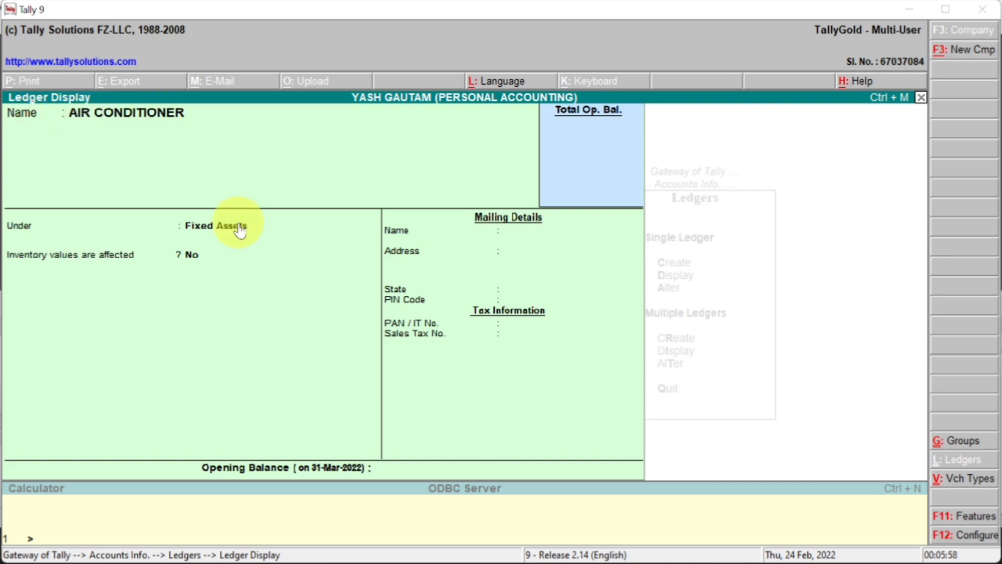
{"action": "key", "text": "Escape"}
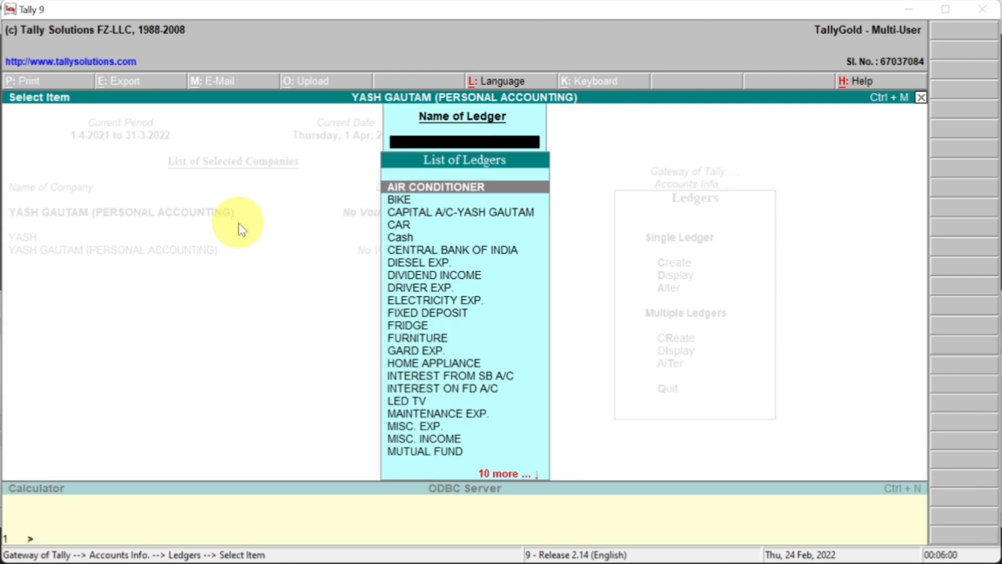
{"action": "key", "text": "Down"}
{"action": "key", "text": "Return"}
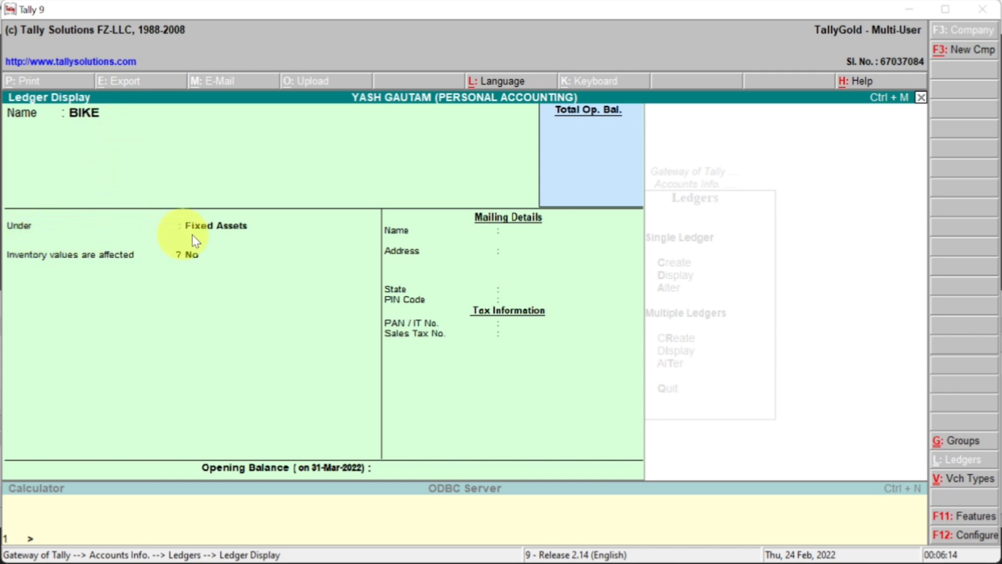
{"action": "key", "text": "Escape"}
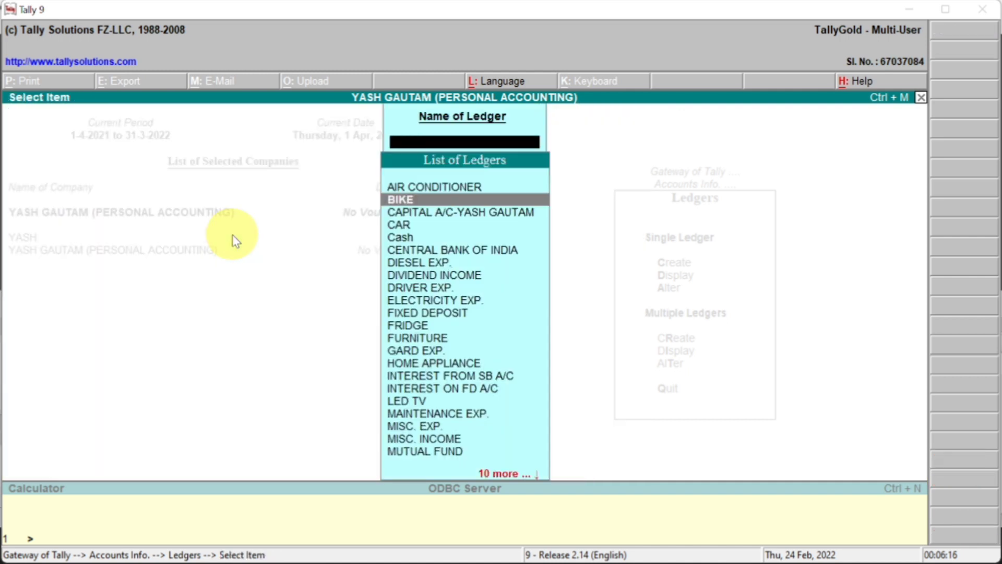
Display the owner's capital account ledger and the CAR ledger to check their groups.
{"action": "key", "text": "Down"}
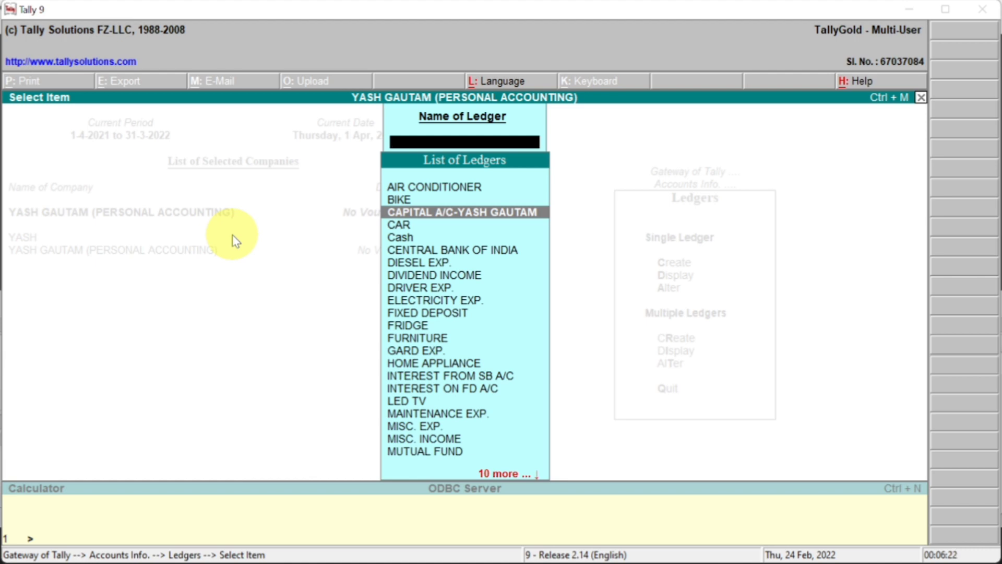
{"action": "key", "text": "Return"}
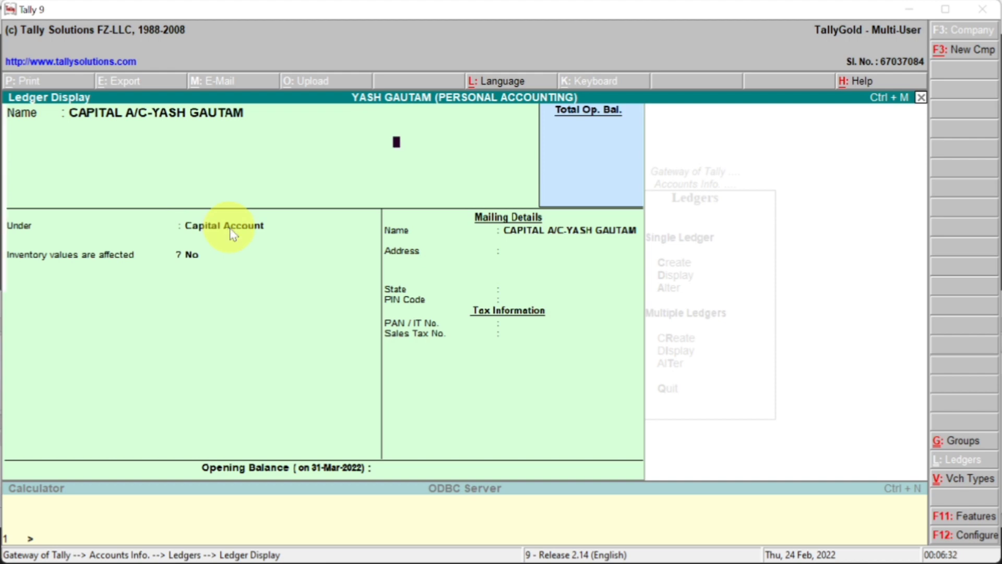
{"action": "key", "text": "Escape"}
{"action": "key", "text": "Down"}
{"action": "key", "text": "Return"}
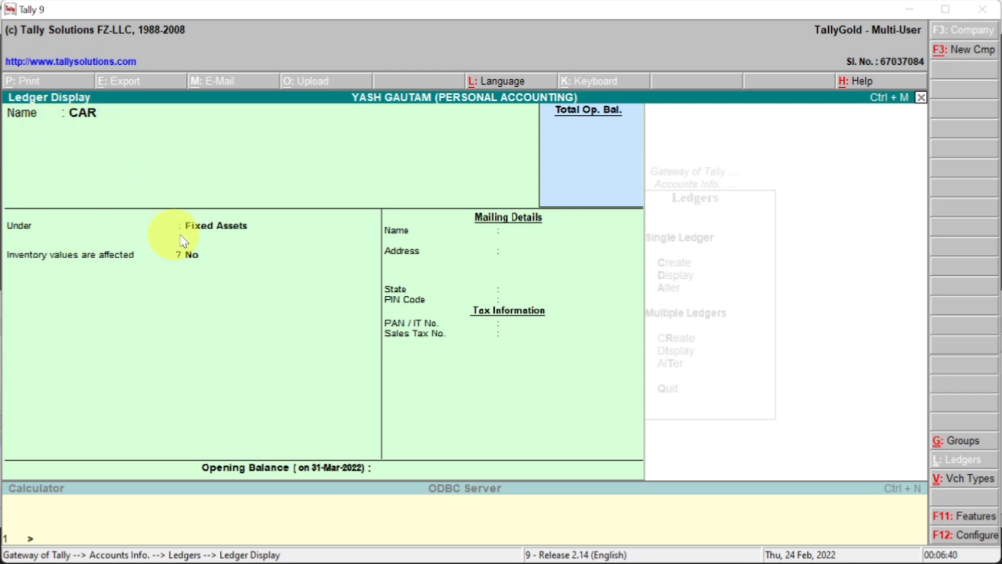
{"action": "key", "text": "Escape"}
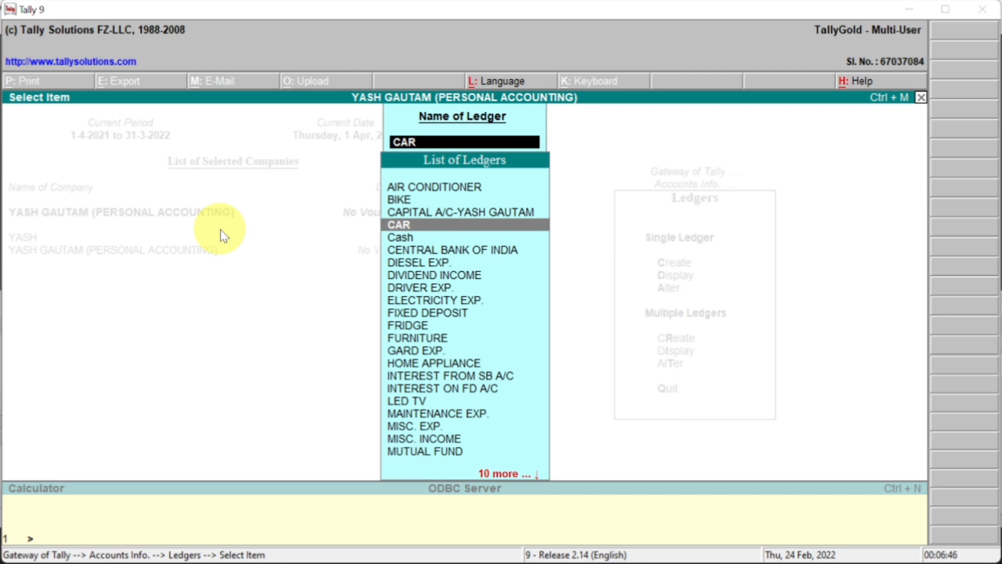
Display the CENTRAL BANK OF INDIA and DIESEL EXP. ledgers to check their groups.
{"action": "key", "text": "Down"}
{"action": "key", "text": "Down"}
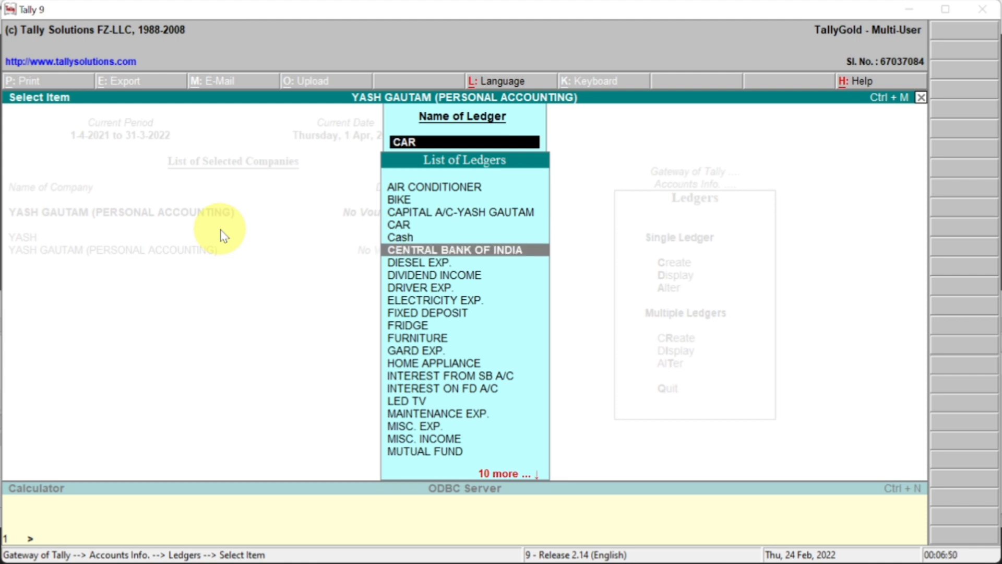
{"action": "key", "text": "Return"}
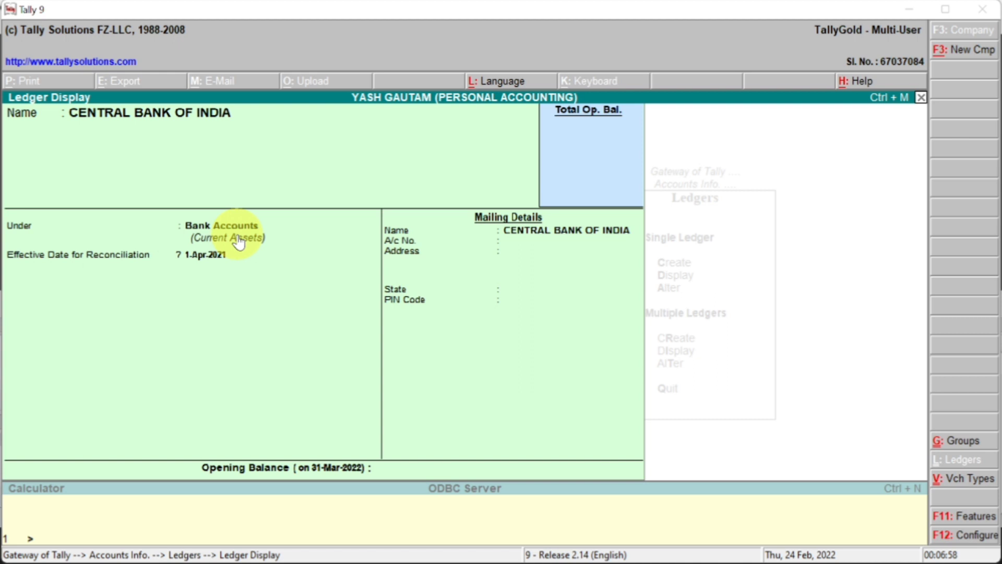
{"action": "key", "text": "Escape"}
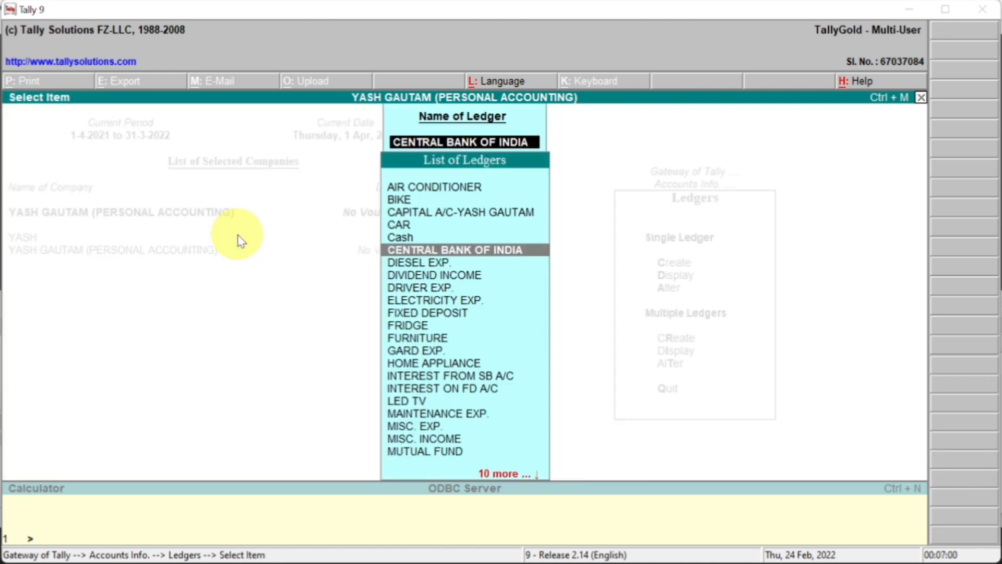
{"action": "key", "text": "Down"}
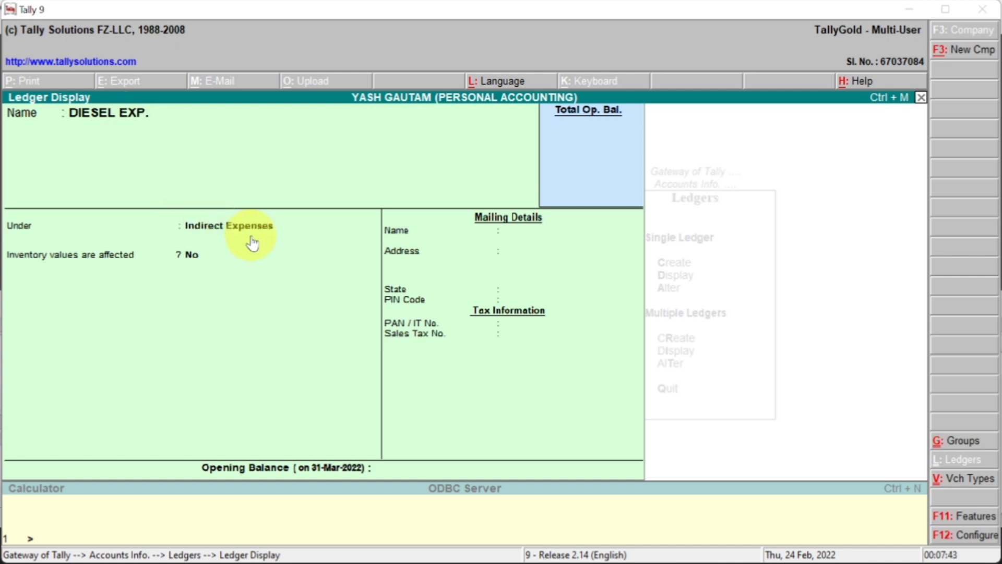
{"action": "key", "text": "Escape"}
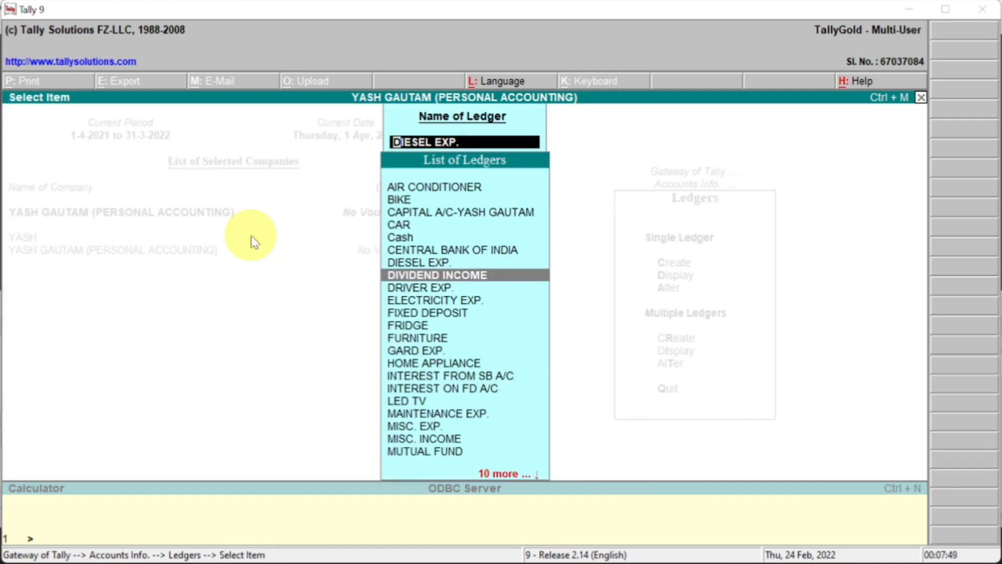
Display the DIVIDEND INCOME and DRIVER EXP. ledgers to check their groups.
{"action": "key", "text": "Return"}
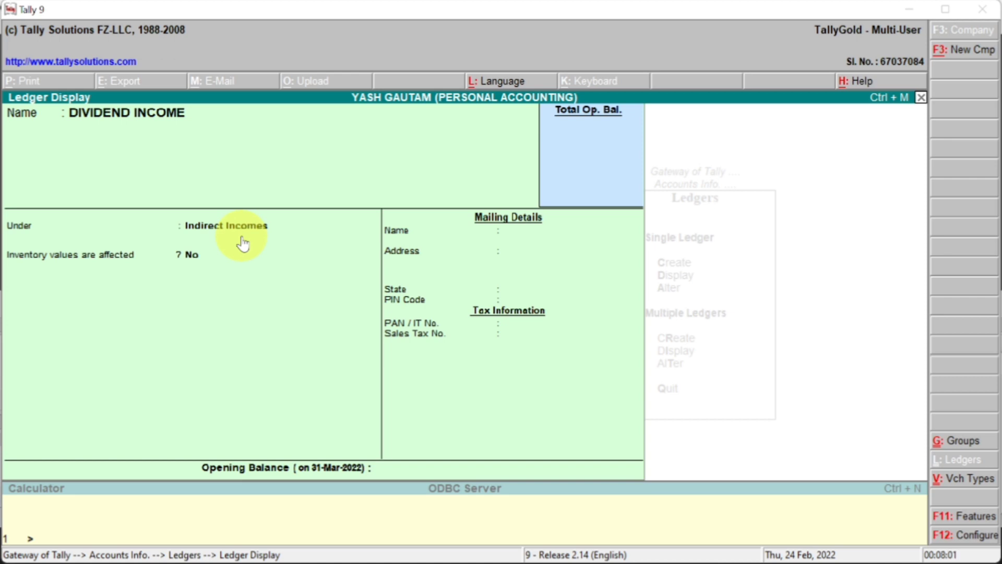
{"action": "key", "text": "Escape"}
{"action": "key", "text": "Down"}
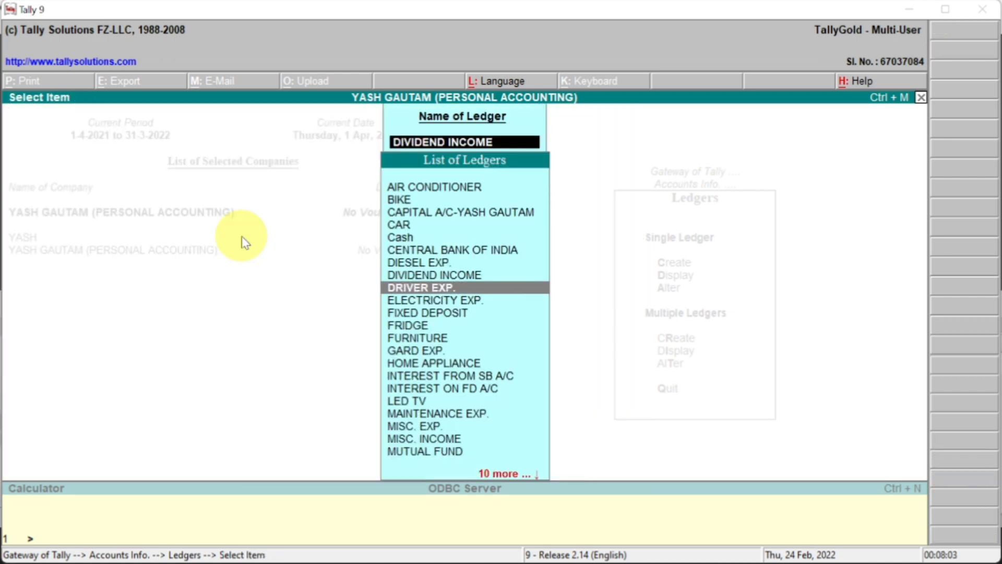
{"action": "key", "text": "Return"}
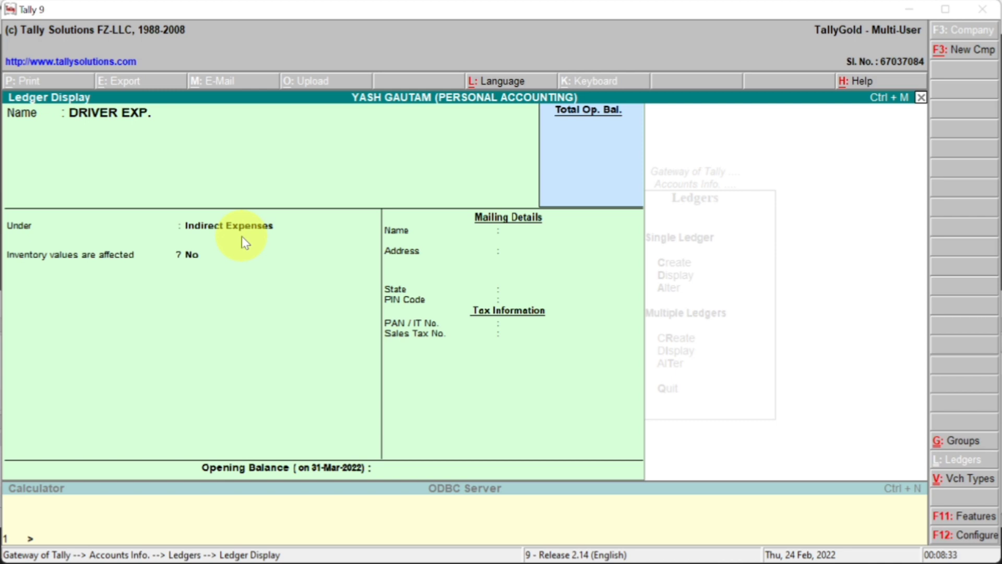
{"action": "key", "text": "Escape"}
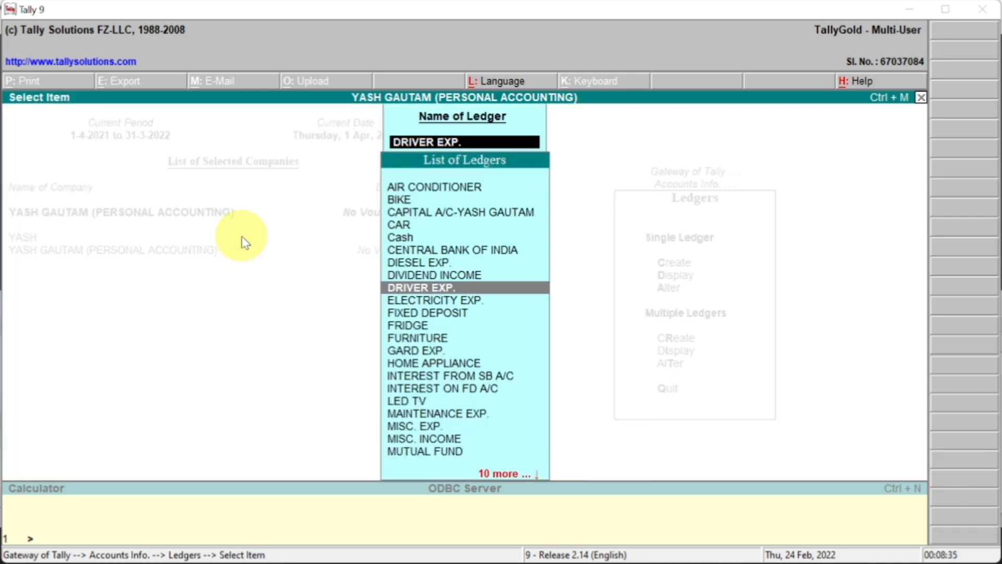
Display the ELECTRICITY EXP. and FIXED DEPOSIT ledgers to check their groups.
{"action": "key", "text": "Down"}
{"action": "key", "text": "Return"}
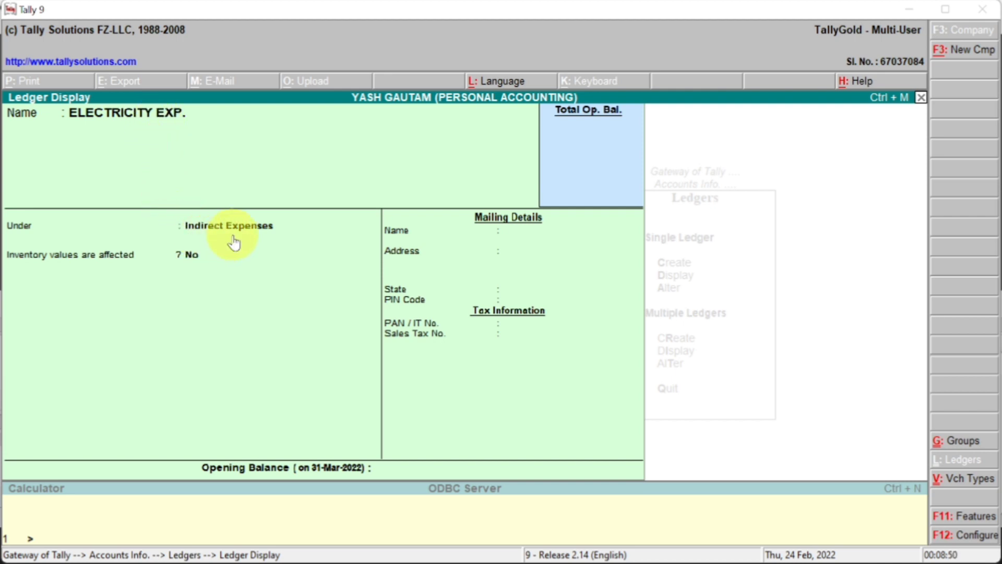
{"action": "key", "text": "Escape"}
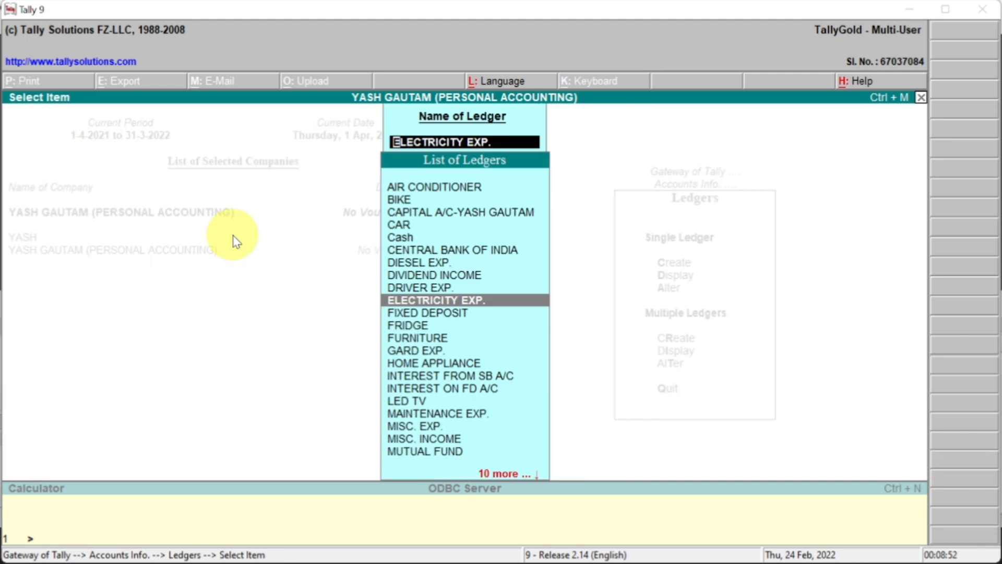
{"action": "key", "text": "Down"}
{"action": "key", "text": "Return"}
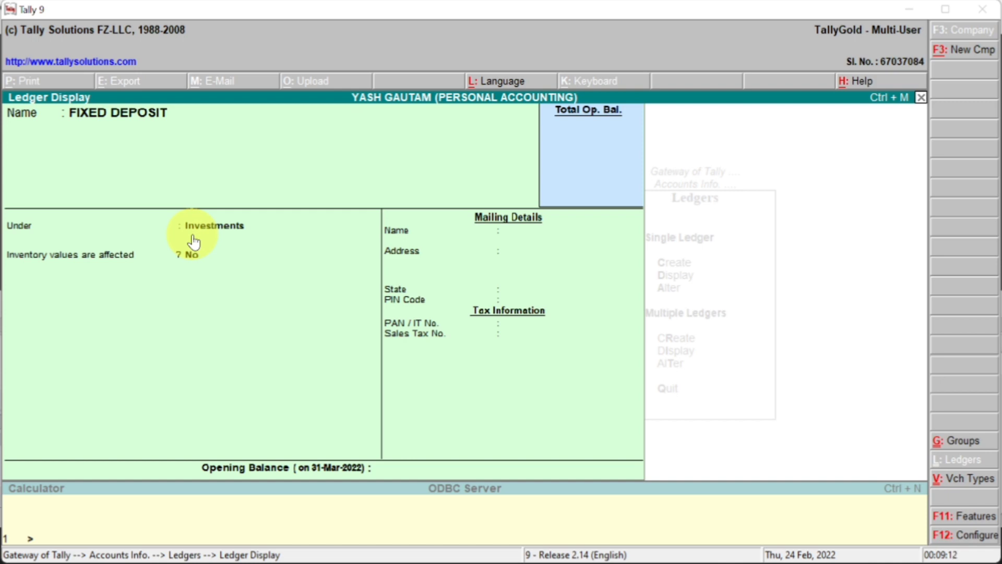
{"action": "key", "text": "Escape"}
Display the FRIDGE and GARD EXP. ledgers to check their groups.
{"action": "key", "text": "Down"}
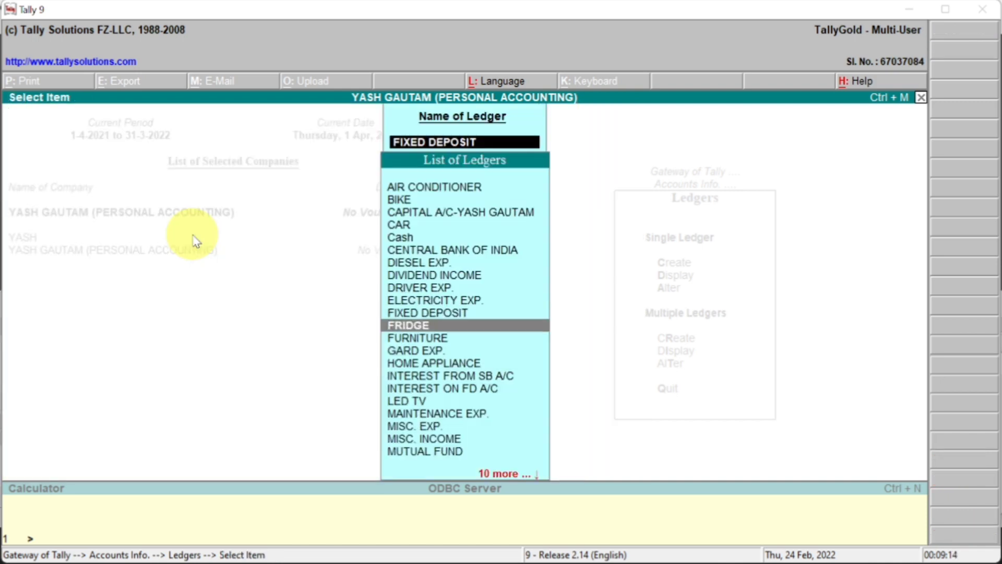
{"action": "key", "text": "Return"}
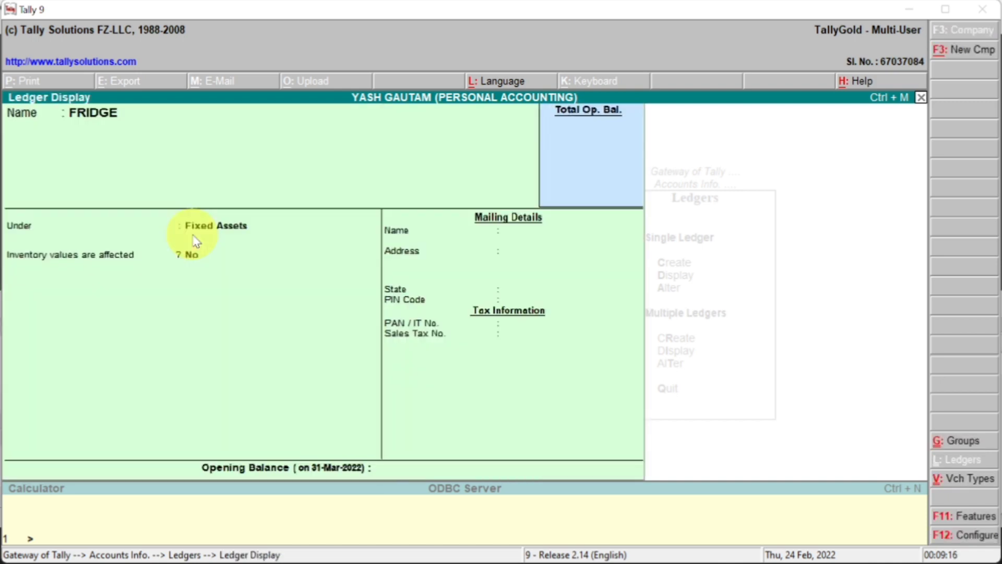
{"action": "key", "text": "Escape"}
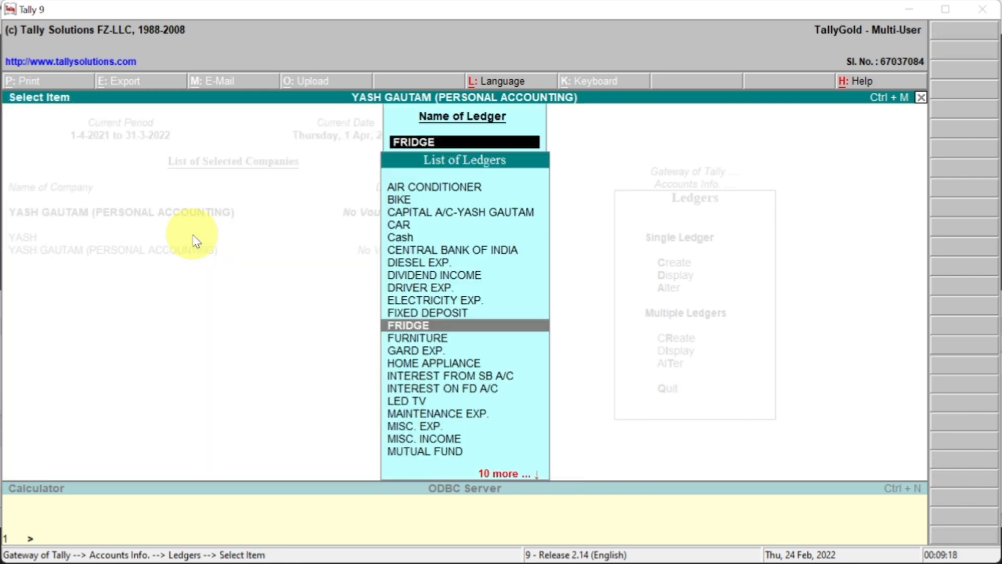
{"action": "key", "text": "Down"}
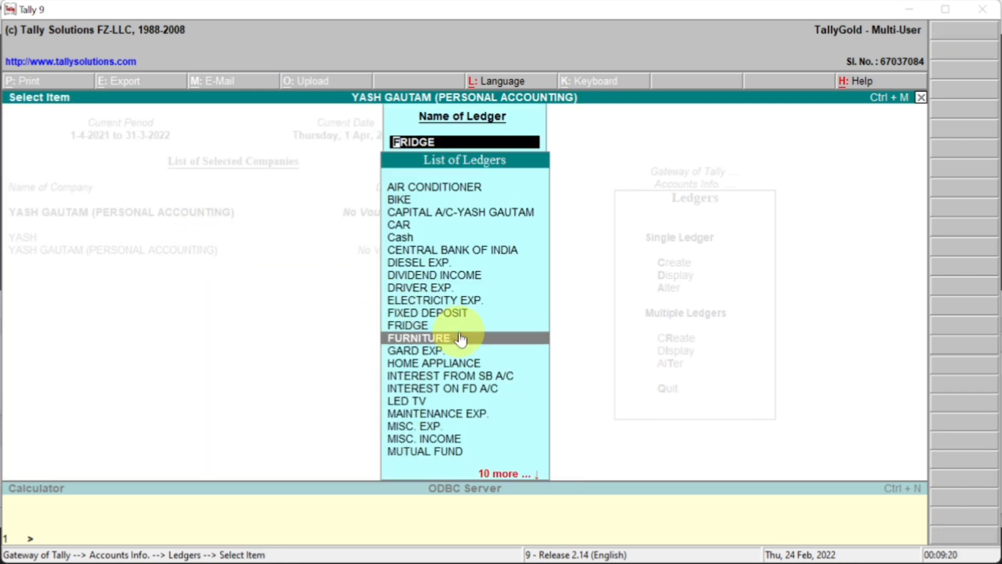
{"action": "left_click", "coordinate": [459, 351]}
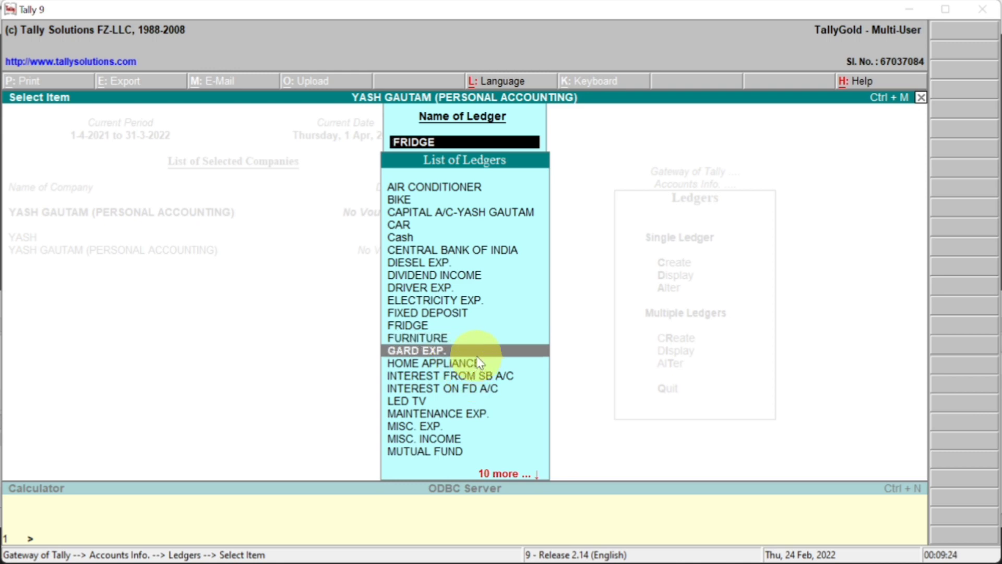
{"action": "key", "text": "Return"}
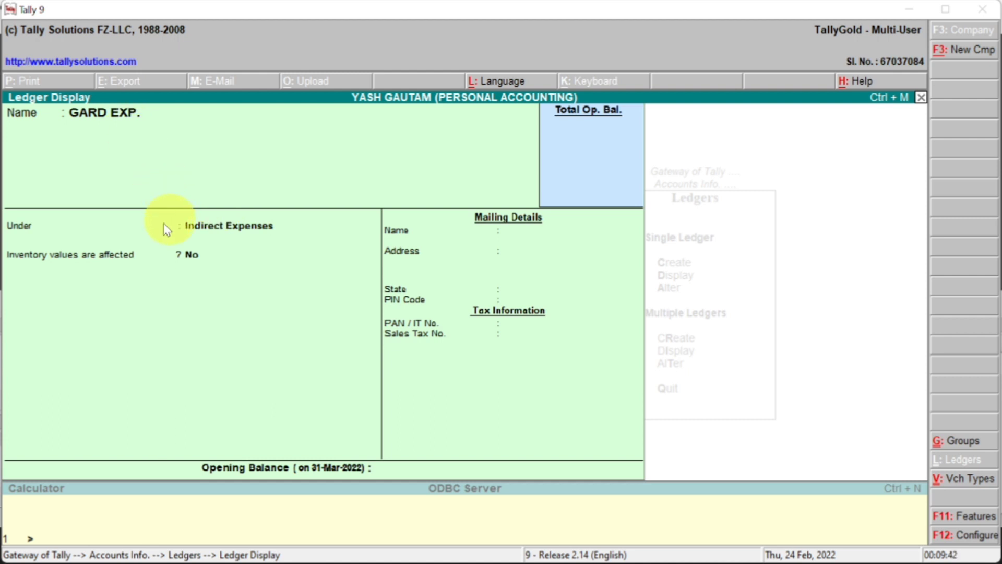
{"action": "key", "text": "Escape"}
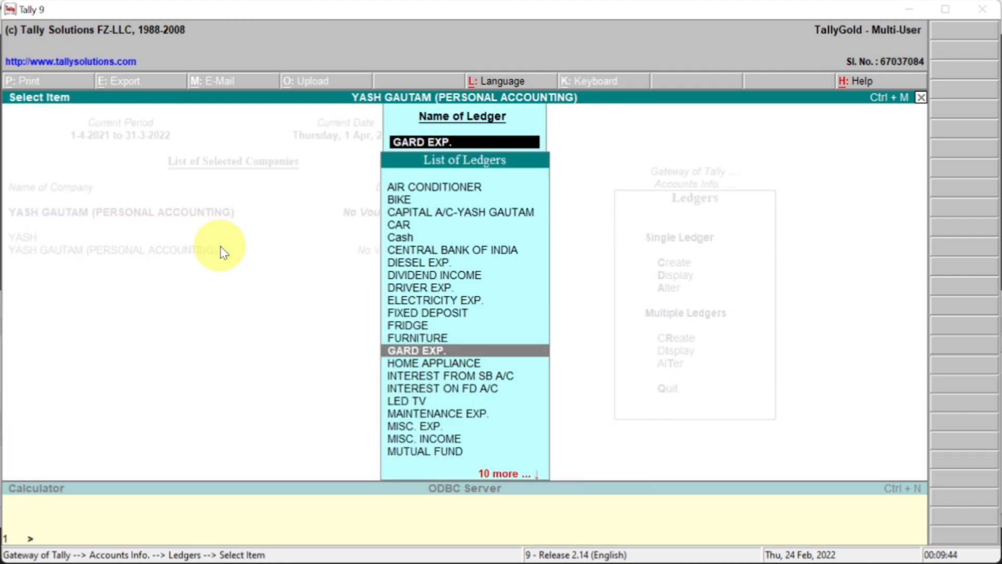
Display the HOME APPLIANCE and INTEREST FROM SB A/C ledgers to check their groups.
{"action": "key", "text": "Down"}
{"action": "key", "text": "Return"}
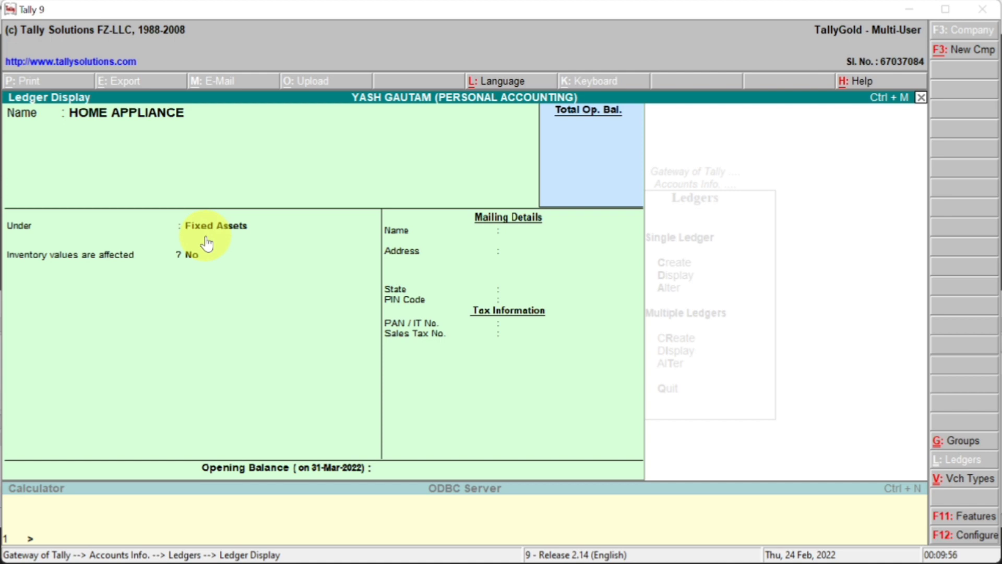
{"action": "key", "text": "Escape"}
{"action": "key", "text": "Down"}
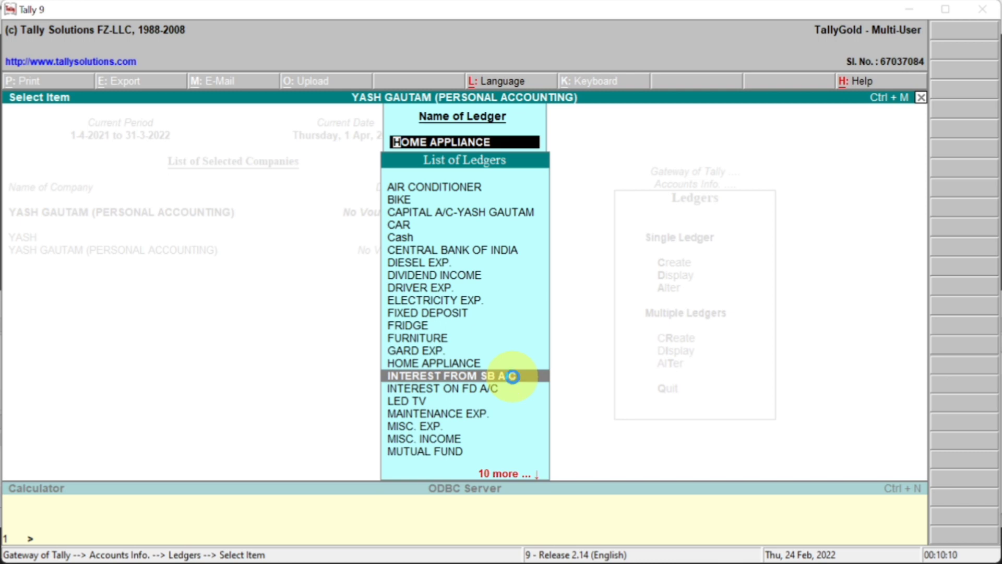
{"action": "left_click", "coordinate": [514, 377]}
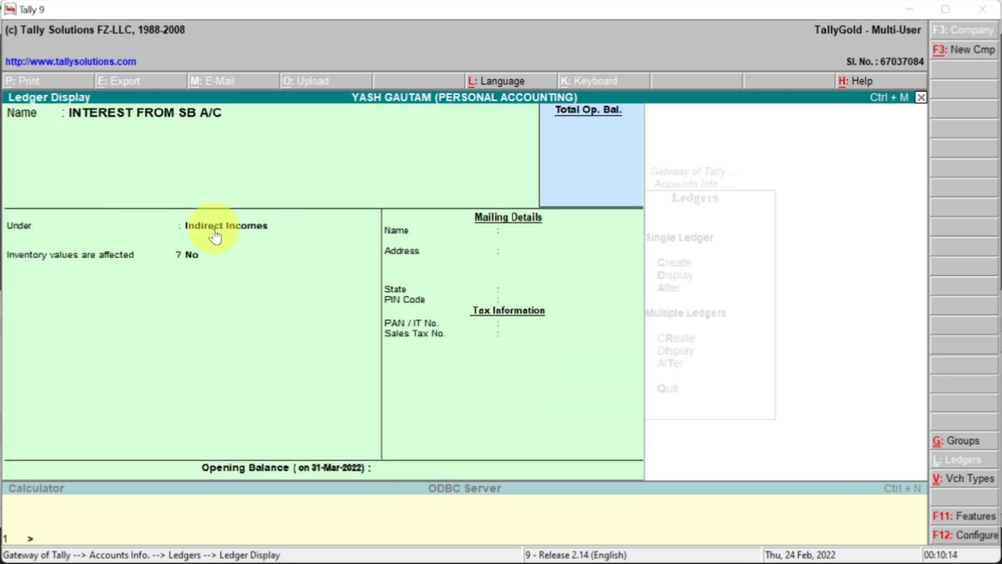
Display the INTEREST ON FD A/C and MAINTENANCE EXP. ledgers to check their groups.
{"action": "key", "text": "Escape"}
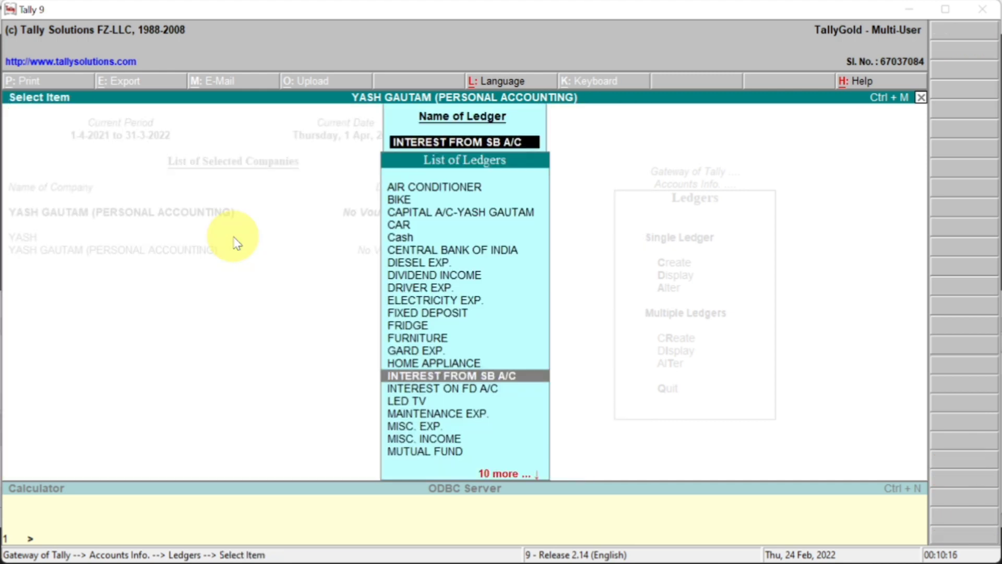
{"action": "key", "text": "Down"}
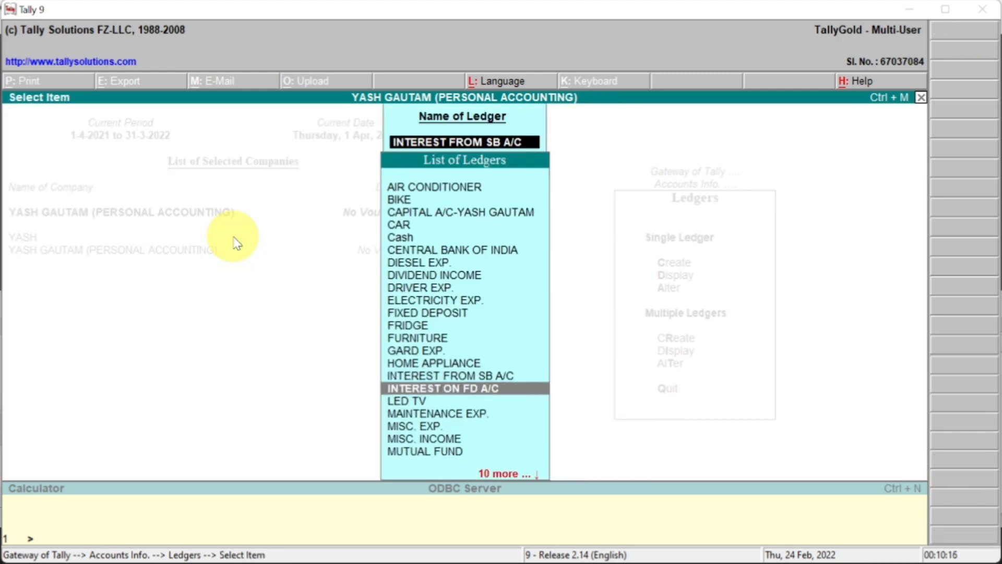
{"action": "left_click", "coordinate": [484, 398]}
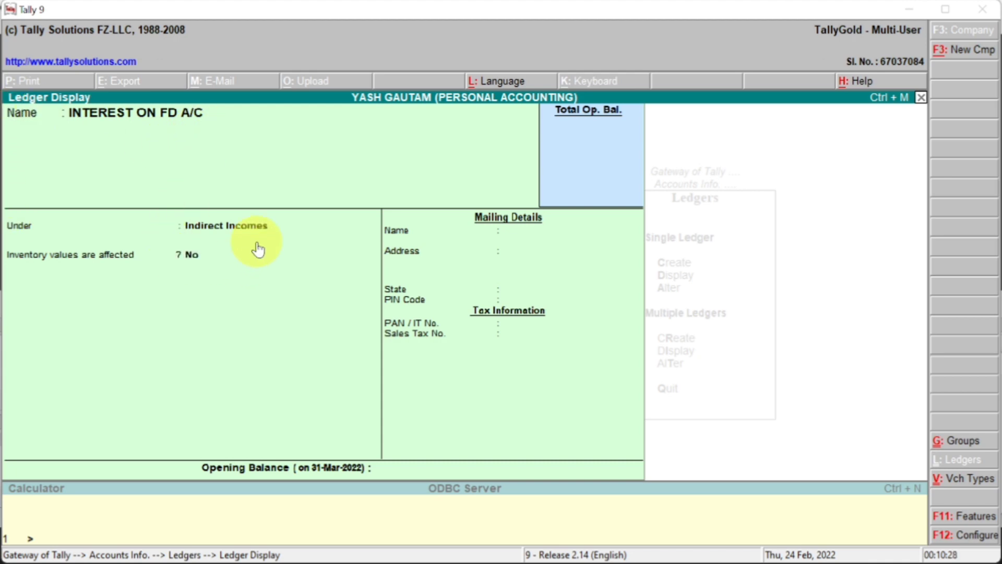
{"action": "key", "text": "Escape"}
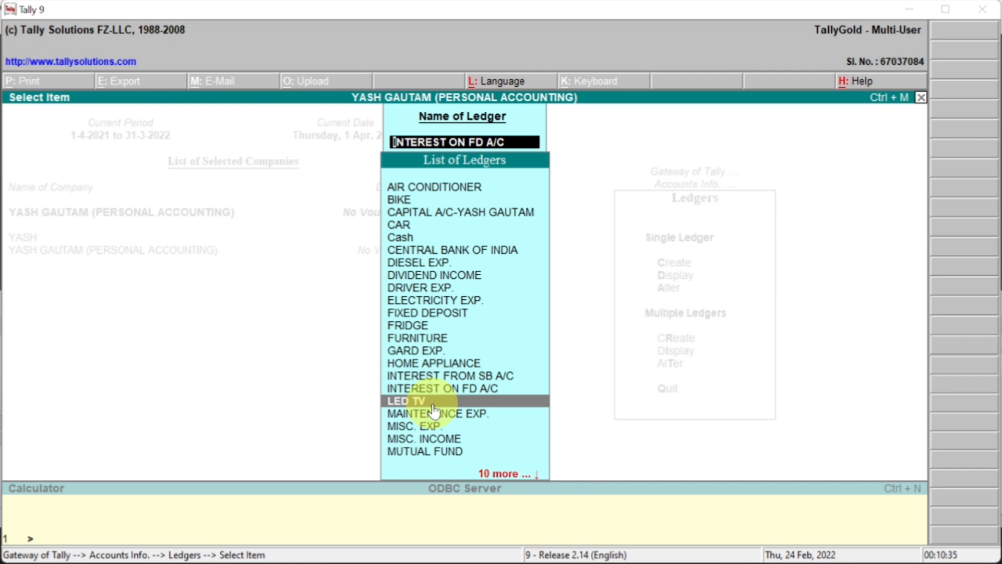
{"action": "left_click", "coordinate": [492, 415]}
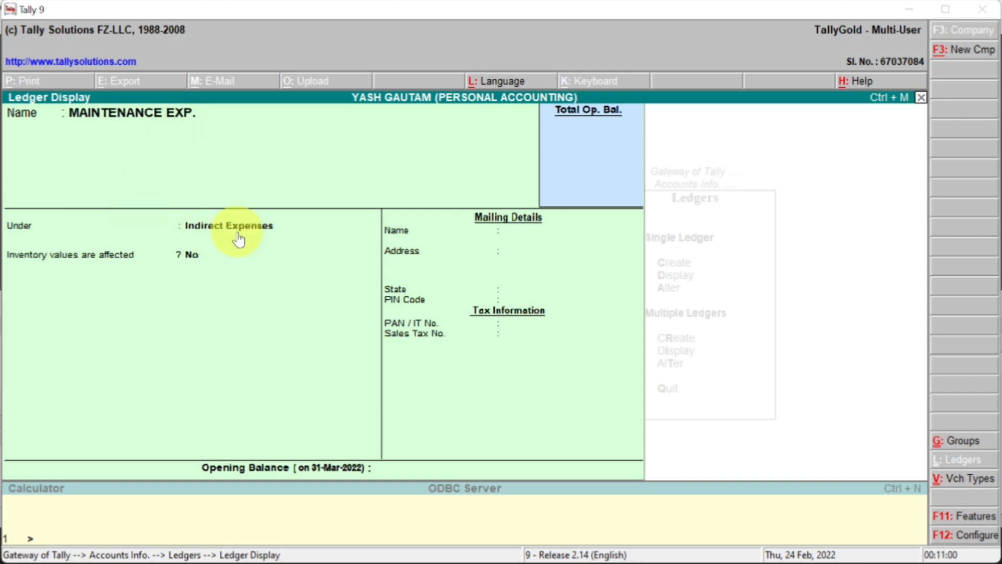
Display the MISC. EXP. and MISC. INCOME ledgers to check their groups.
{"action": "key", "text": "Escape"}
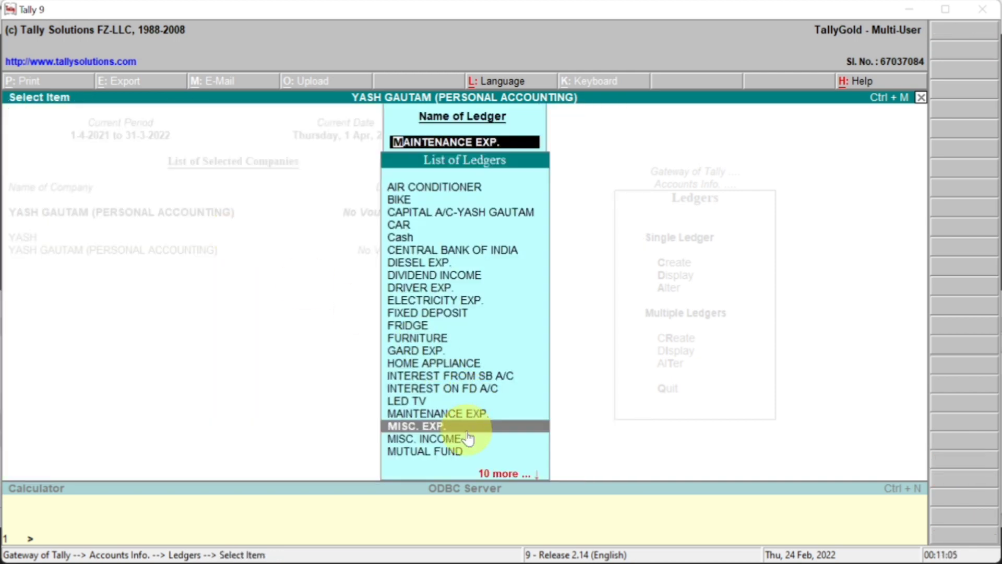
{"action": "left_click", "coordinate": [470, 426]}
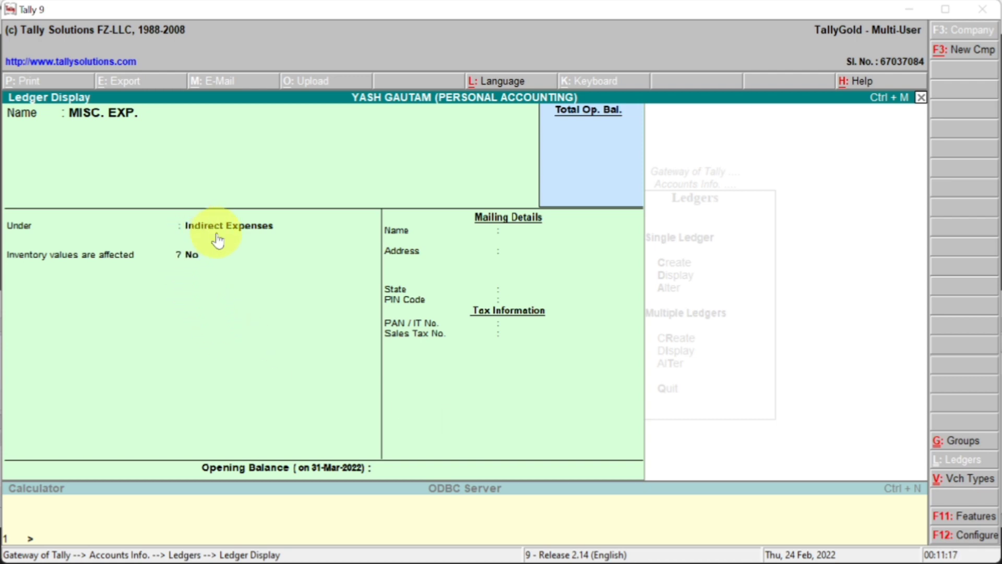
{"action": "key", "text": "Escape"}
{"action": "key", "text": "Down"}
{"action": "key", "text": "Return"}
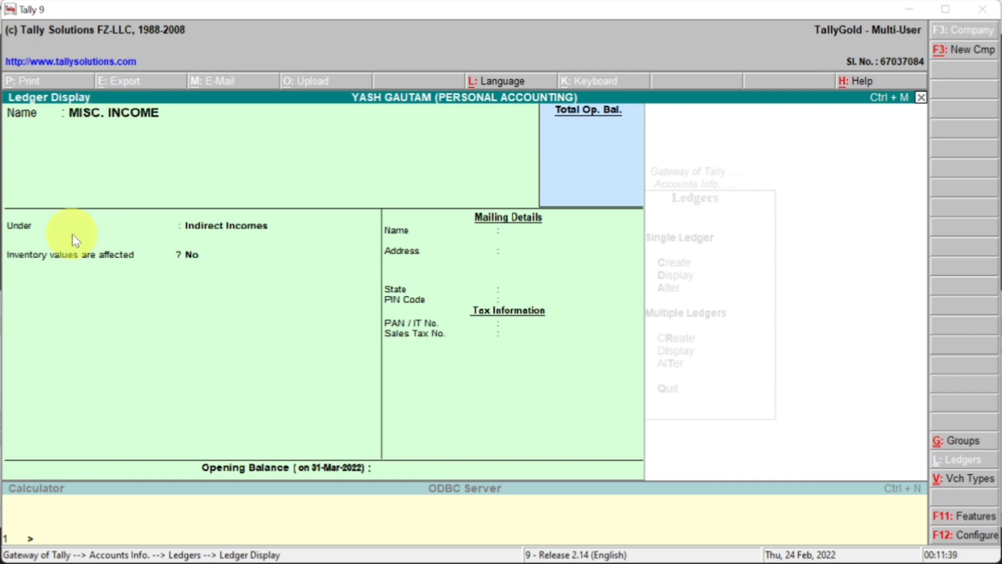
Display the MUTUAL FUND and OTHER DEPSOIT ledgers to check their groups.
{"action": "key", "text": "Escape"}
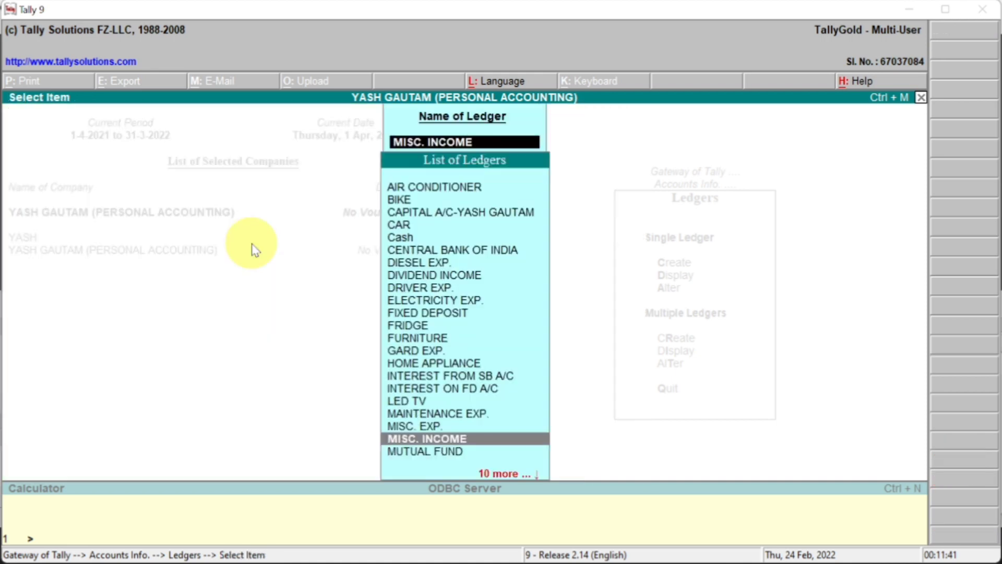
{"action": "key", "text": "Down"}
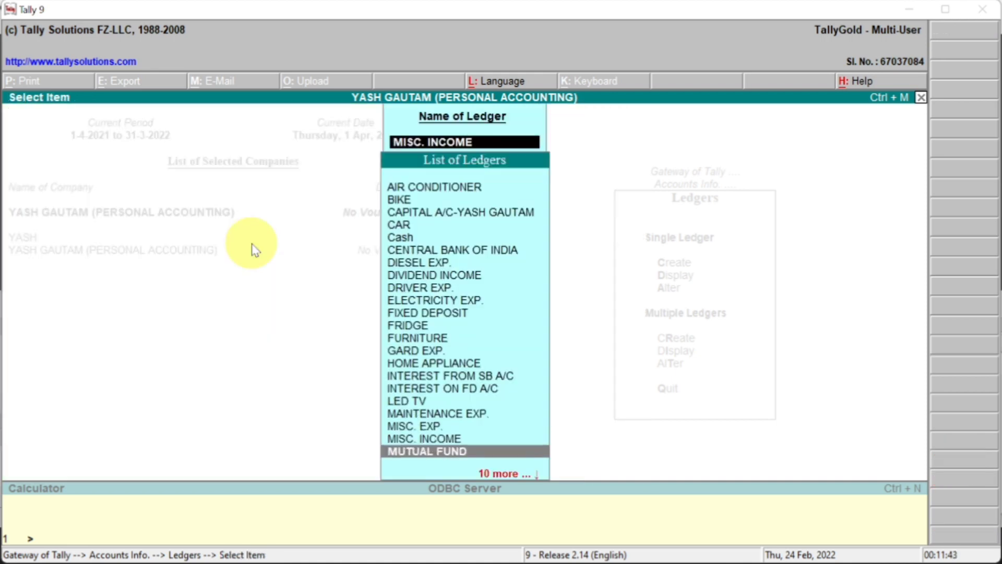
{"action": "key", "text": "Down"}
{"action": "key", "text": "Up"}
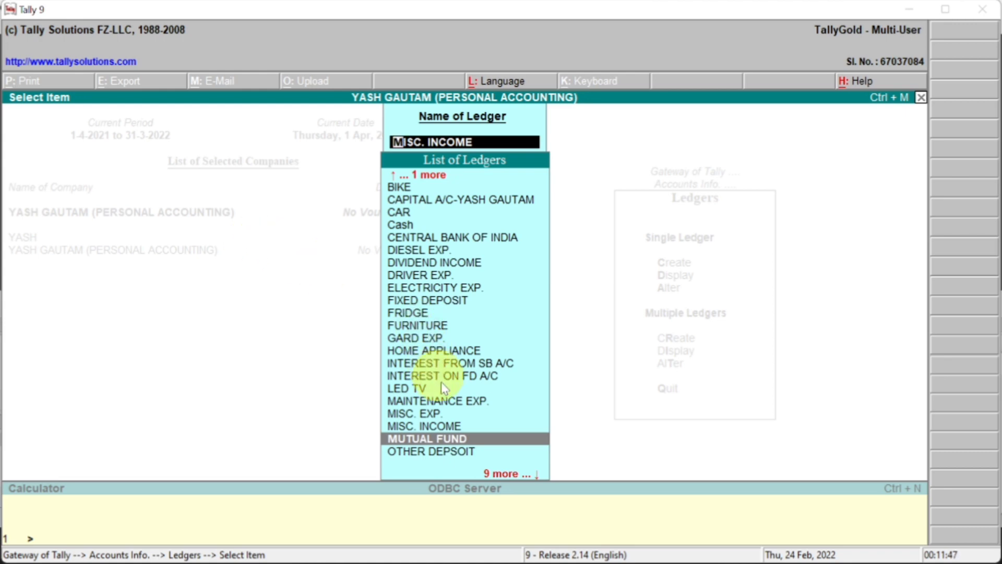
{"action": "left_click", "coordinate": [451, 441]}
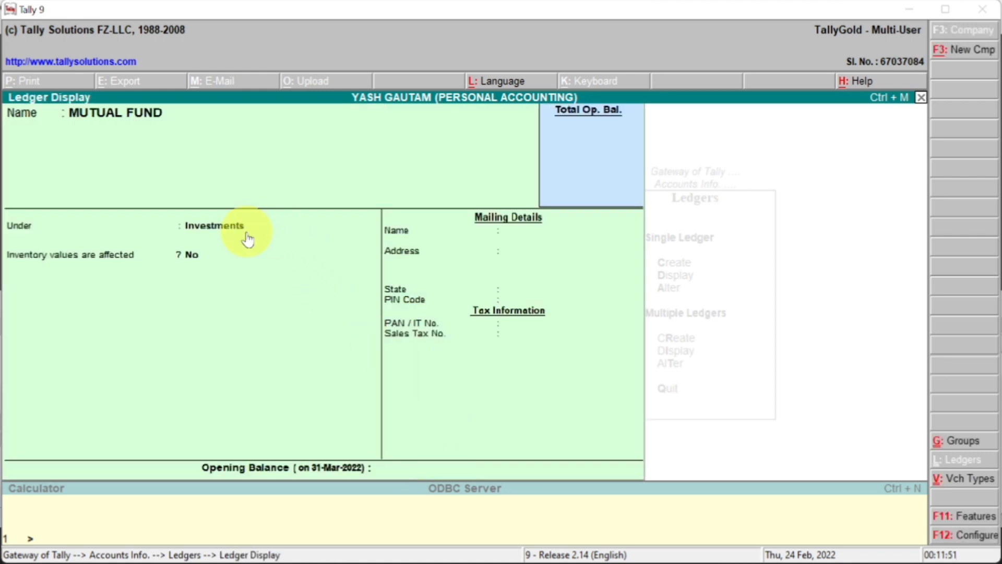
{"action": "key", "text": "Escape"}
{"action": "key", "text": "Down"}
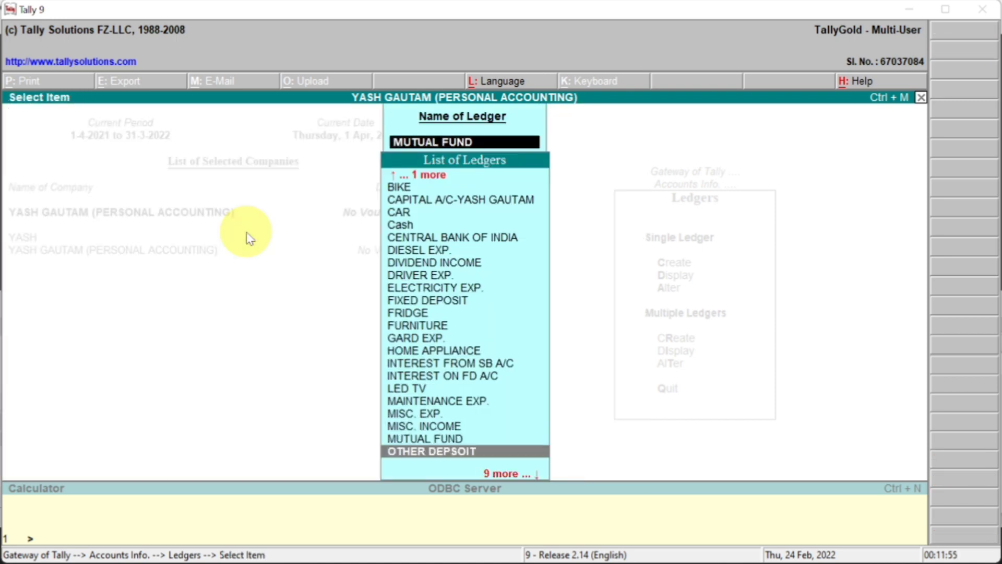
{"action": "left_click", "coordinate": [481, 452]}
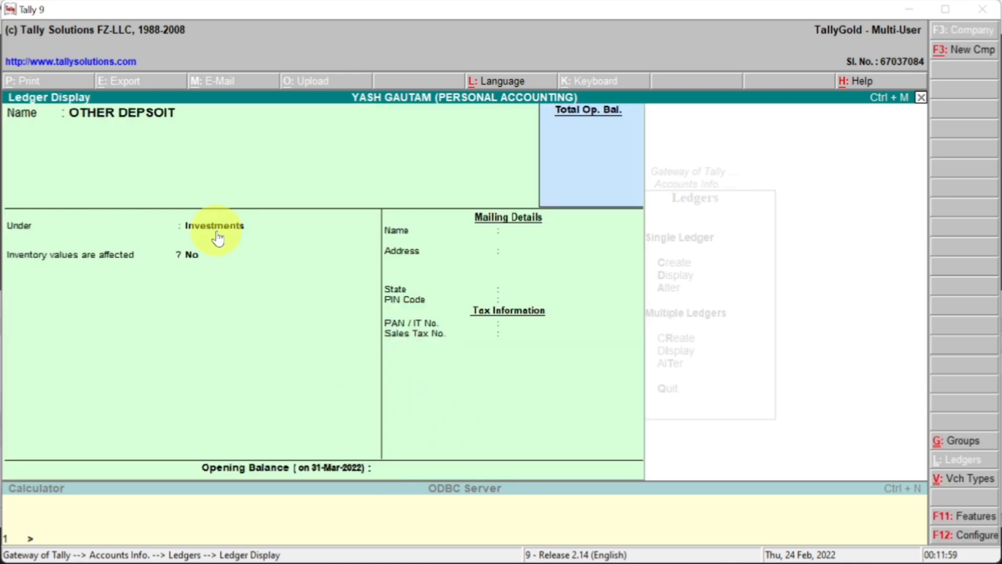
Display the PEION EXP. and PETROL EXP. ledgers to check their groups.
{"action": "key", "text": "Escape"}
{"action": "key", "text": "Down"}
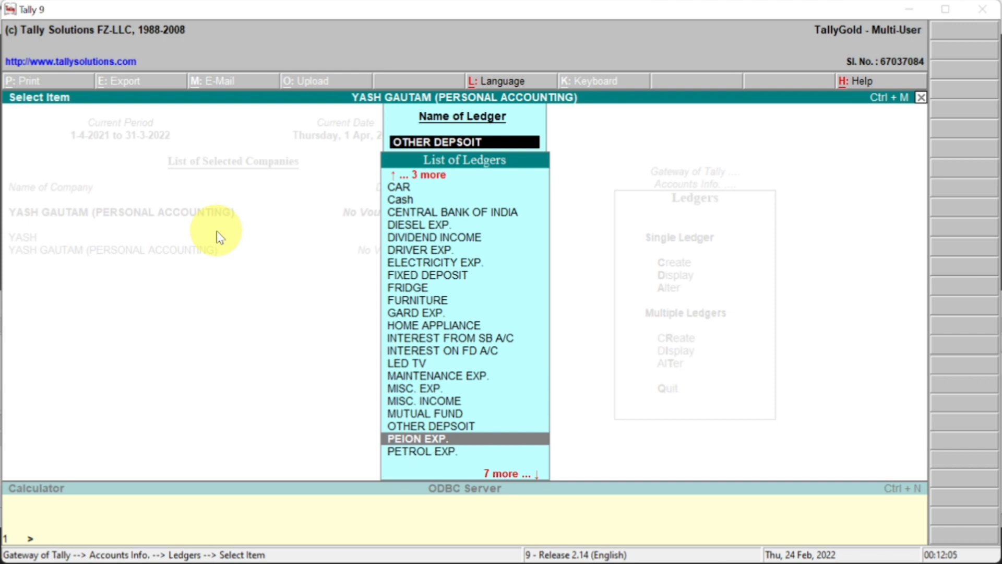
{"action": "key", "text": "Return"}
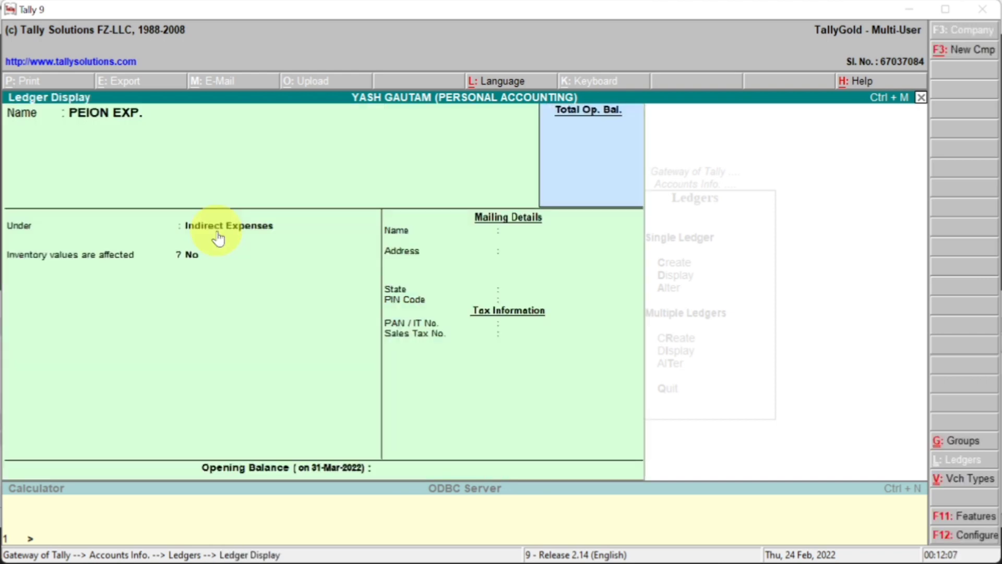
{"action": "key", "text": "Escape"}
{"action": "key", "text": "Down"}
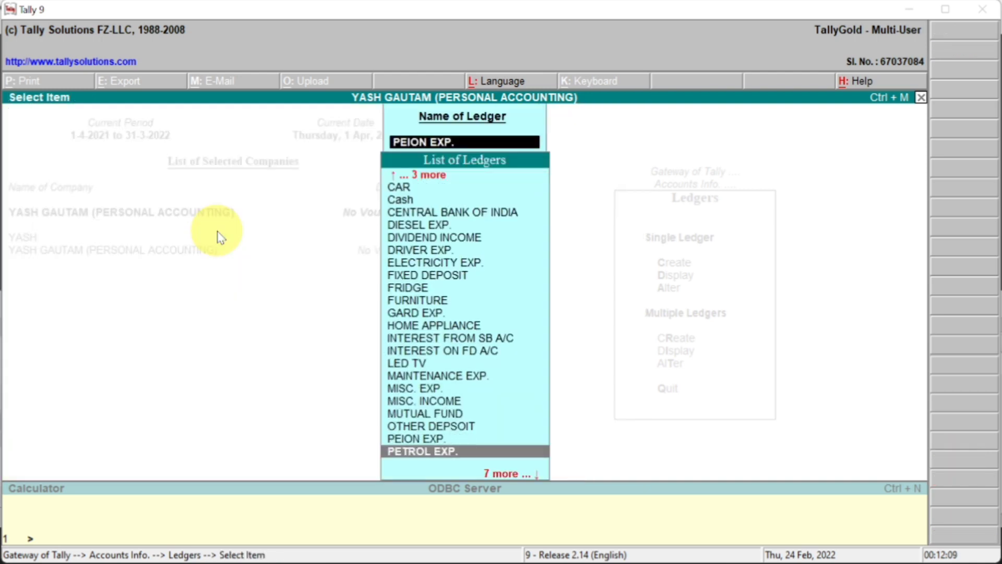
{"action": "key", "text": "Return"}
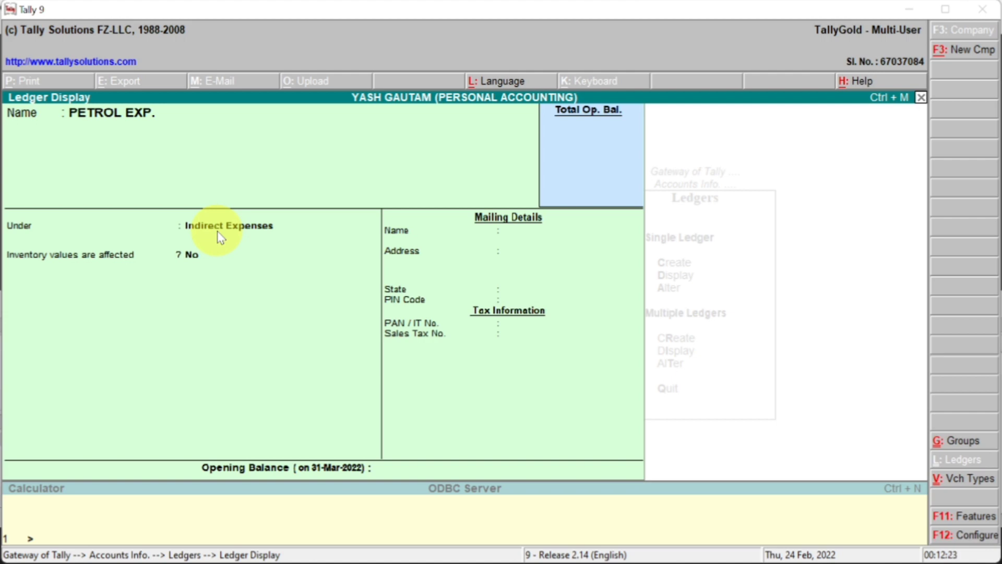
Display the PROFESSION INCOME and RASHAN EXP. ledgers to check their groups.
{"action": "key", "text": "Escape"}
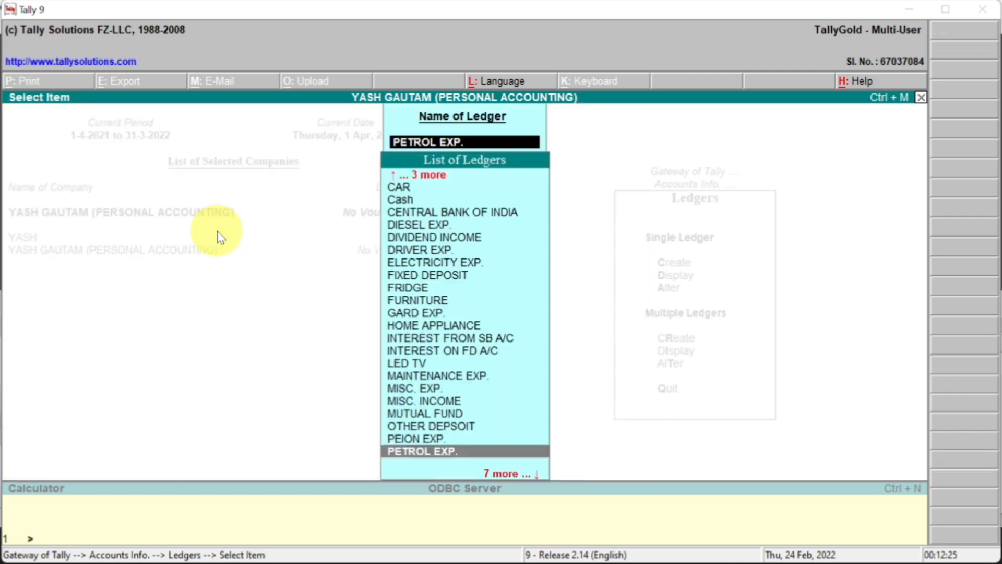
{"action": "key", "text": "Down"}
{"action": "key", "text": "Return"}
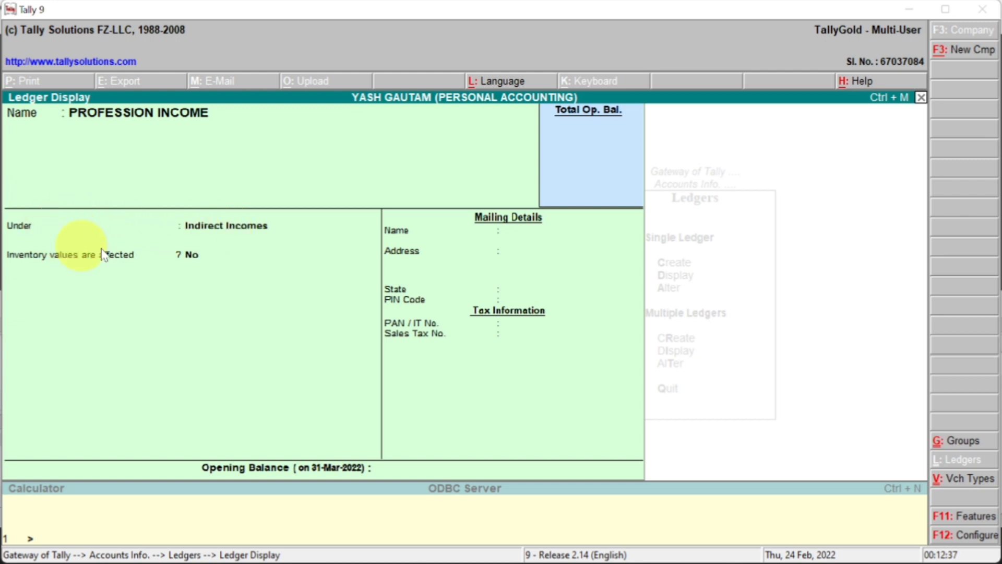
{"action": "key", "text": "Escape"}
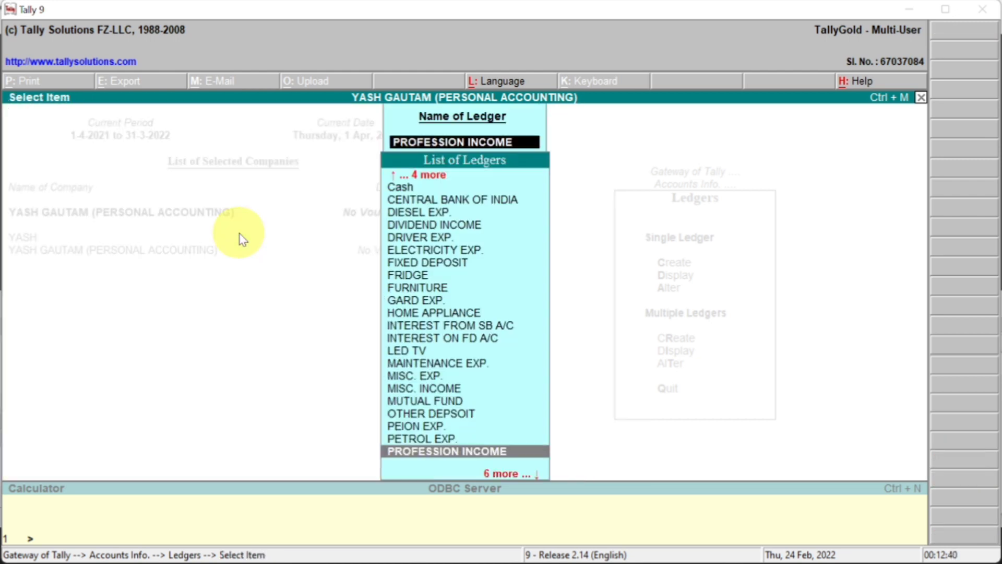
{"action": "key", "text": "Down"}
{"action": "key", "text": "Down"}
{"action": "key", "text": "Down"}
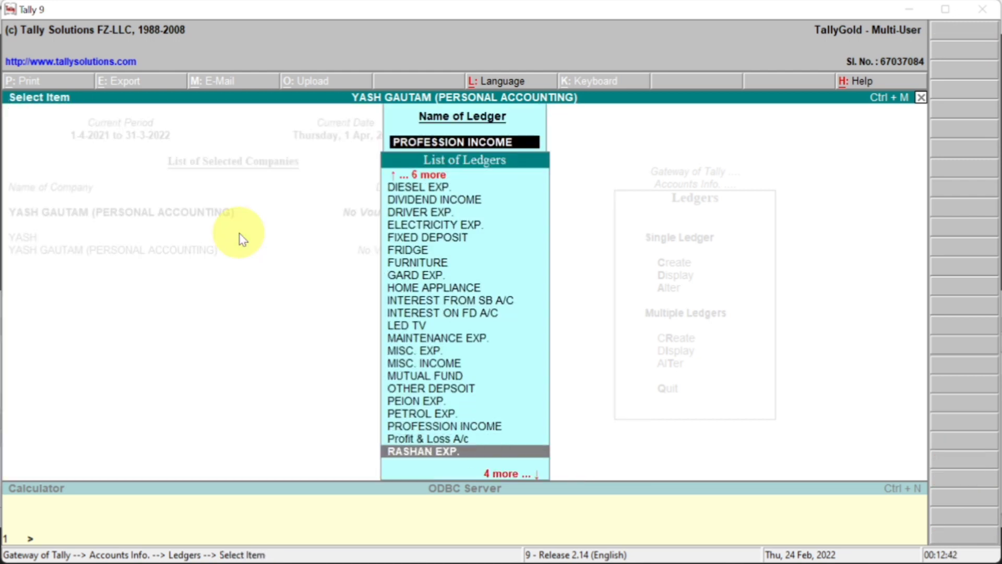
{"action": "key", "text": "Up"}
{"action": "key", "text": "Return"}
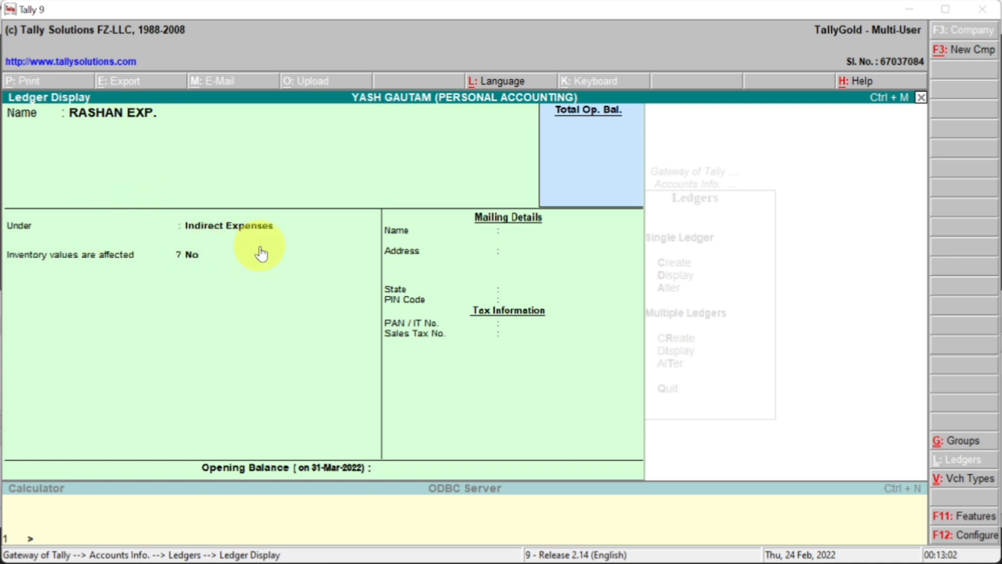
Display the SALARY and SHARES ledgers to check their groups.
{"action": "key", "text": "Escape"}
{"action": "key", "text": "Down"}
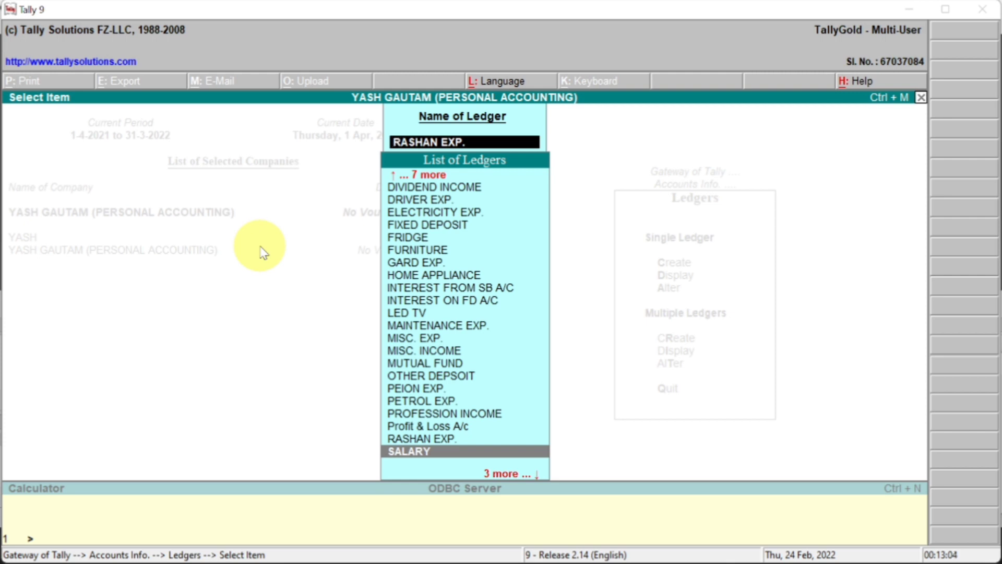
{"action": "key", "text": "Return"}
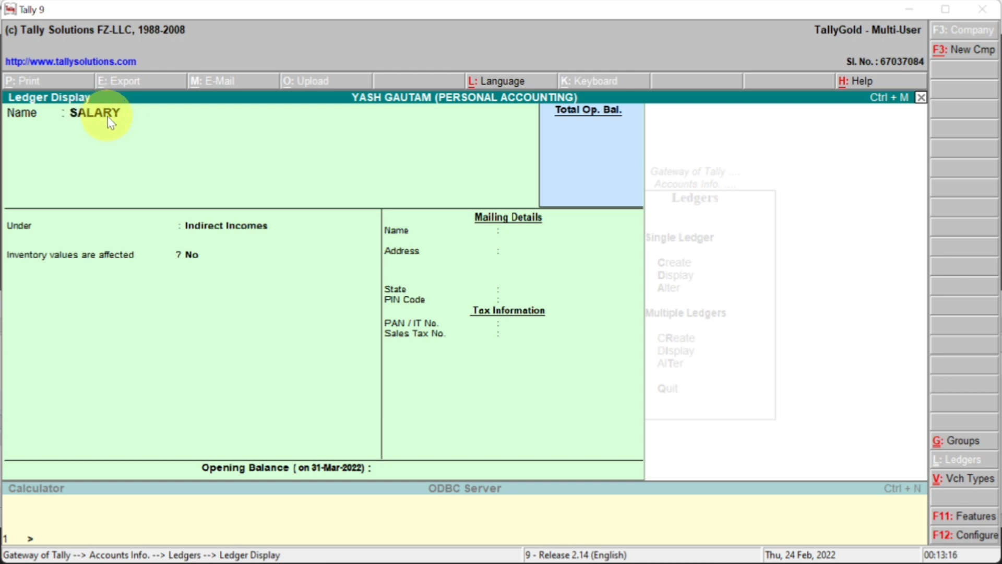
{"action": "key", "text": "Escape"}
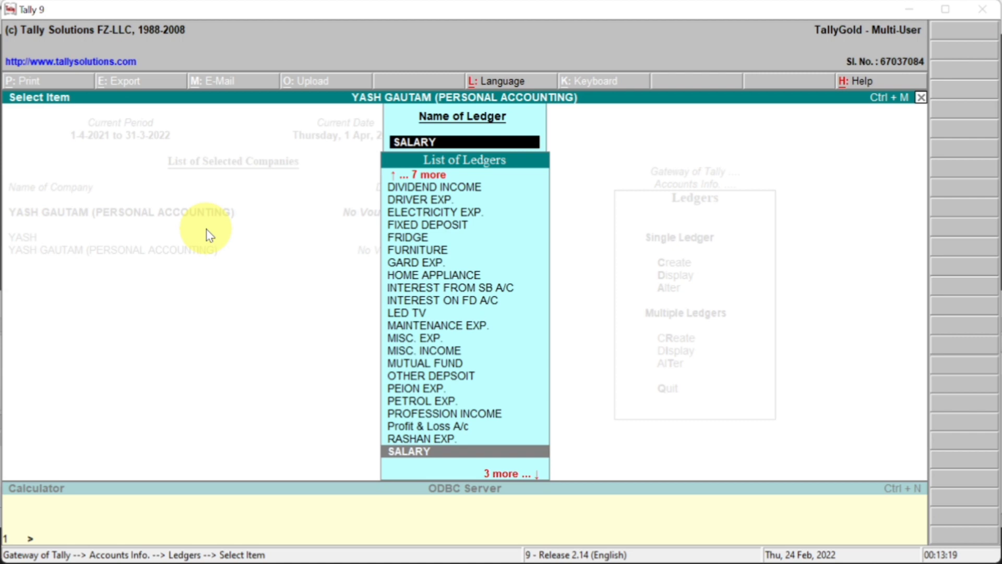
{"action": "key", "text": "Down"}
{"action": "key", "text": "Return"}
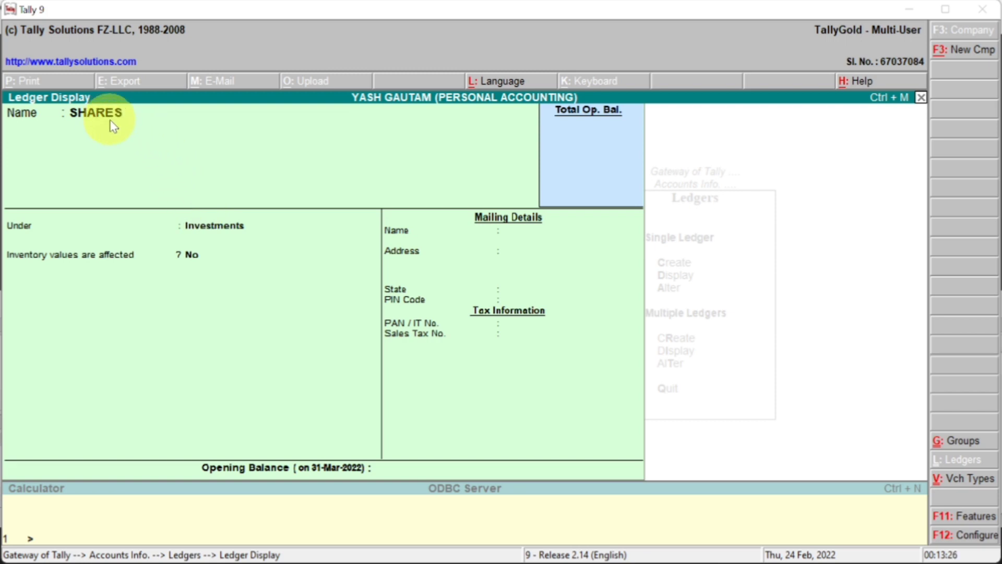
Display the TELEPHONE EXP. and WATER EXP. ledgers to check their groups, closing the last ledger display.
{"action": "key", "text": "Escape"}
{"action": "key", "text": "Down"}
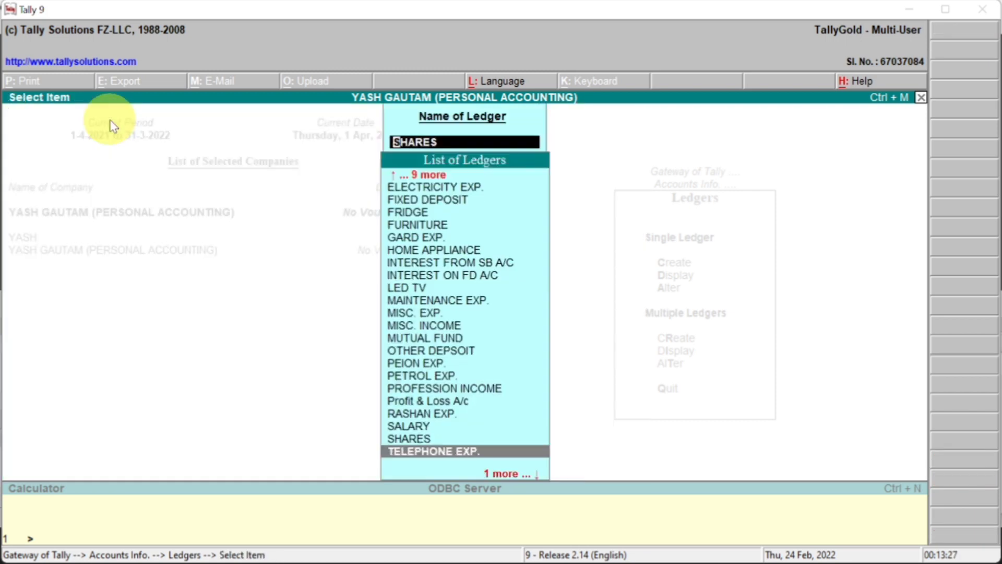
{"action": "key", "text": "Return"}
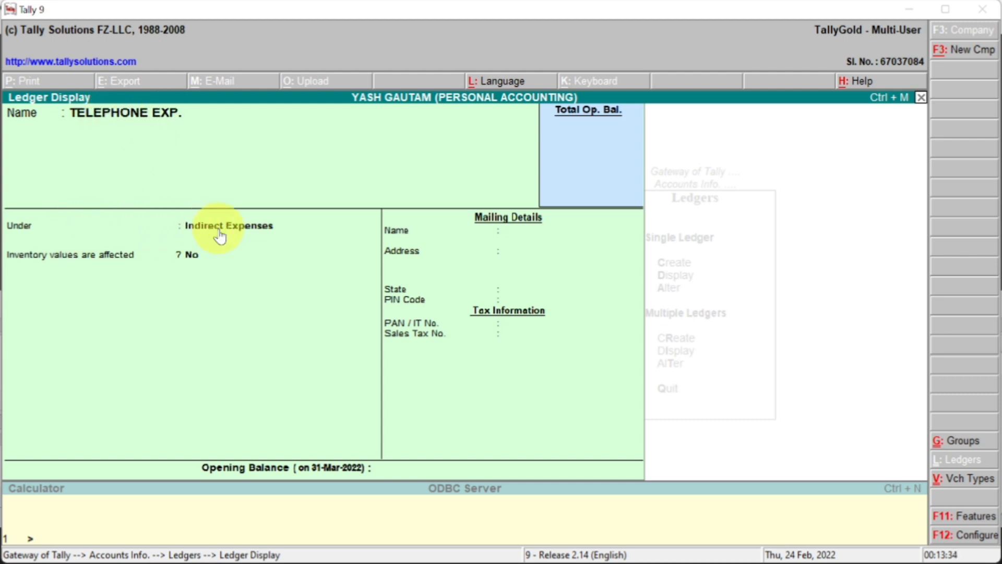
{"action": "key", "text": "Escape"}
{"action": "key", "text": "Down"}
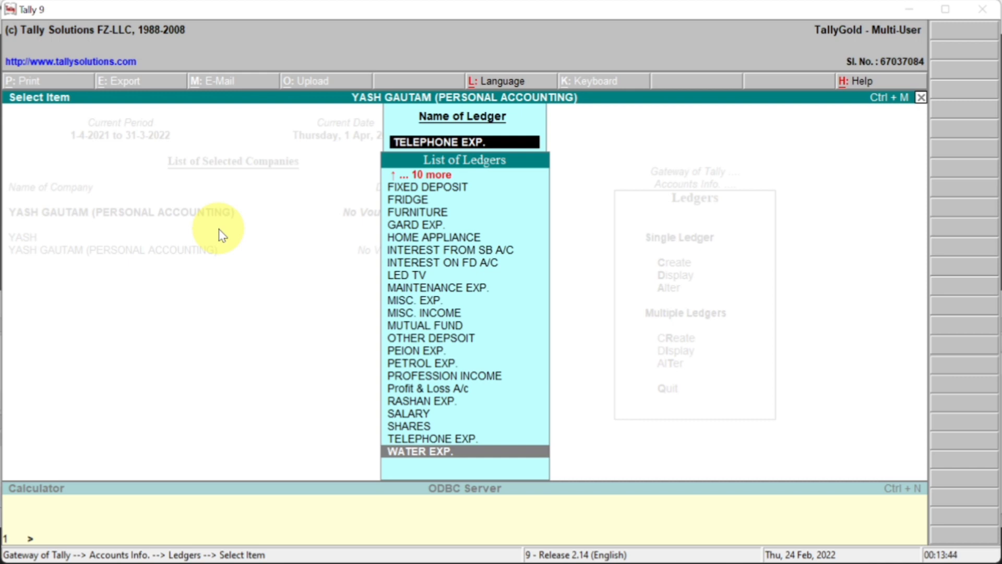
{"action": "key", "text": "Return"}
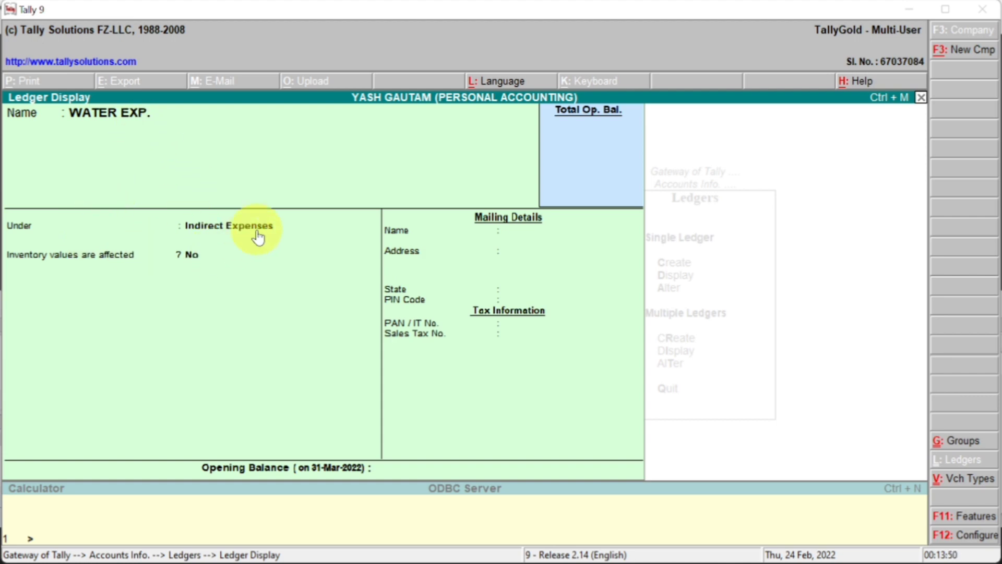
{"action": "key", "text": "Escape"}
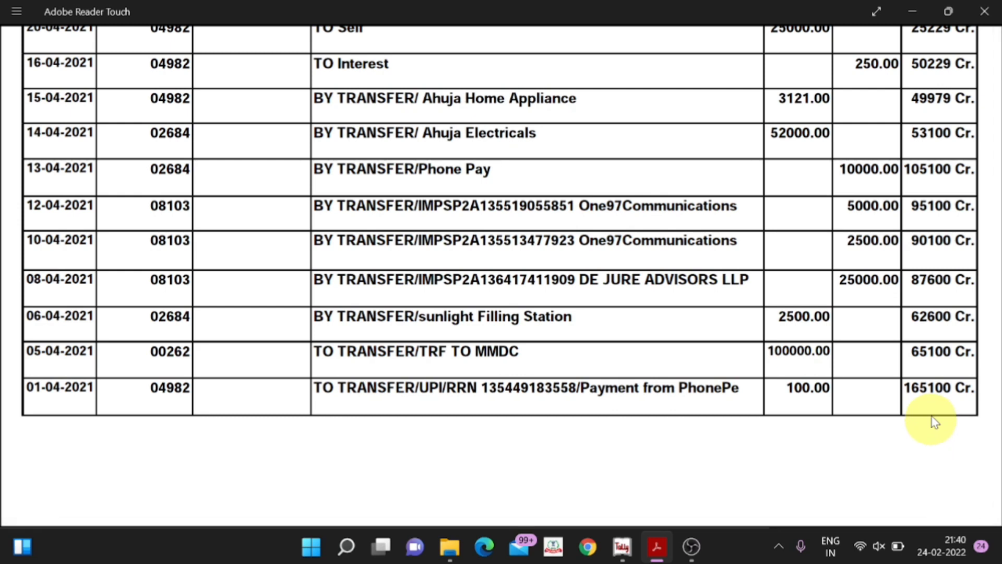
Highlight the balance of the 01-04-2021 entry in the bank statement PDF and switch back to Tally.
{"action": "left_click_drag", "start_coordinate": [941, 387], "coordinate": [954, 387]}
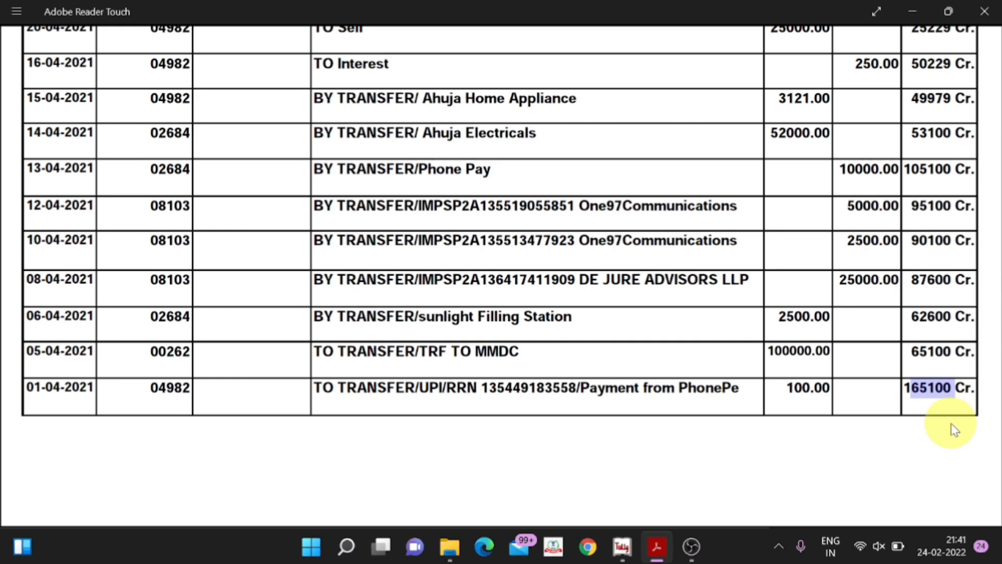
{"action": "key", "text": "alt+Tab"}
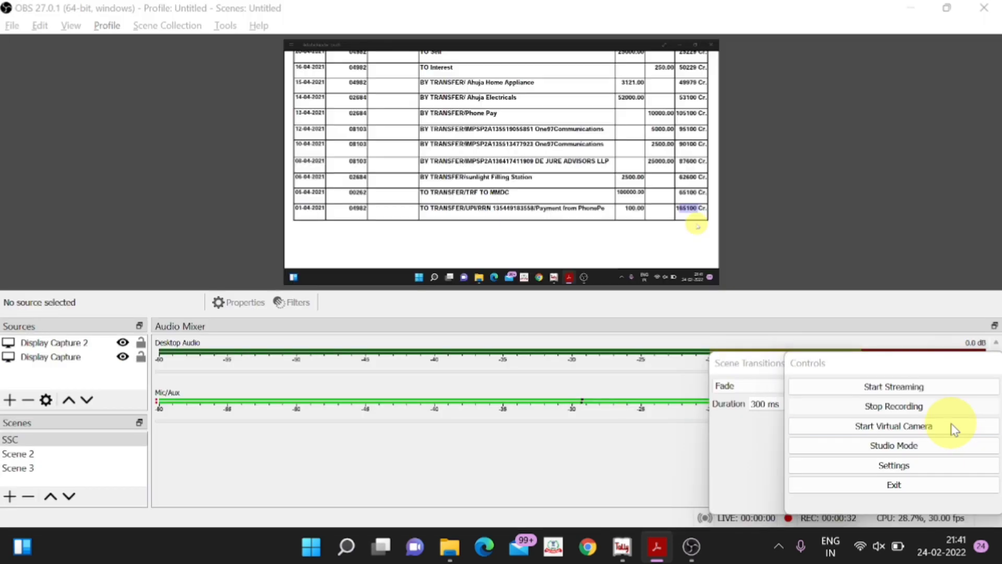
{"action": "key", "text": "alt+Tab"}
{"action": "key", "text": "Tab"}
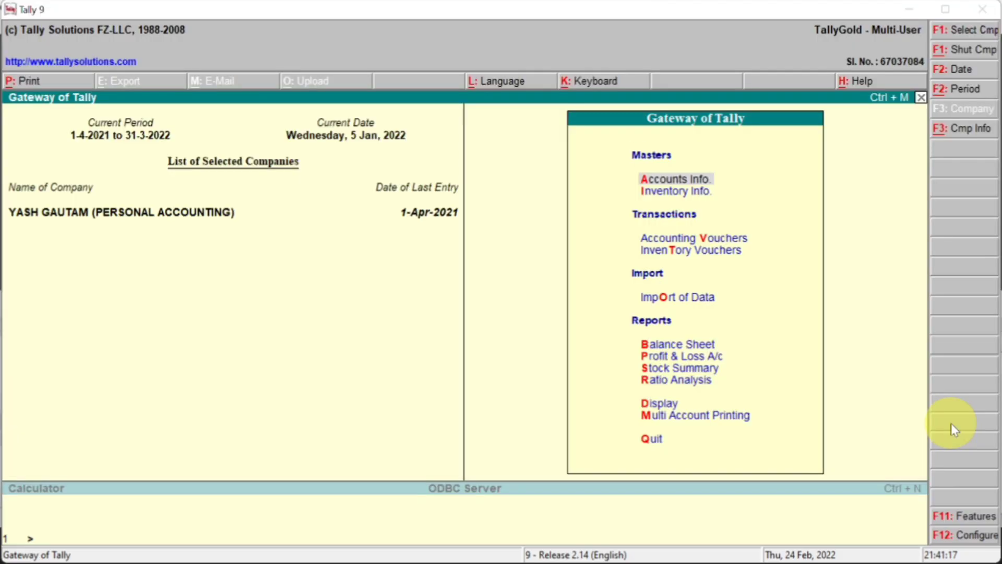
Open the CENTRAL BANK OF INDIA ledger for alteration from the single ledger options in Accounts Info.
{"action": "key", "text": "Return"}
{"action": "key", "text": "Down"}
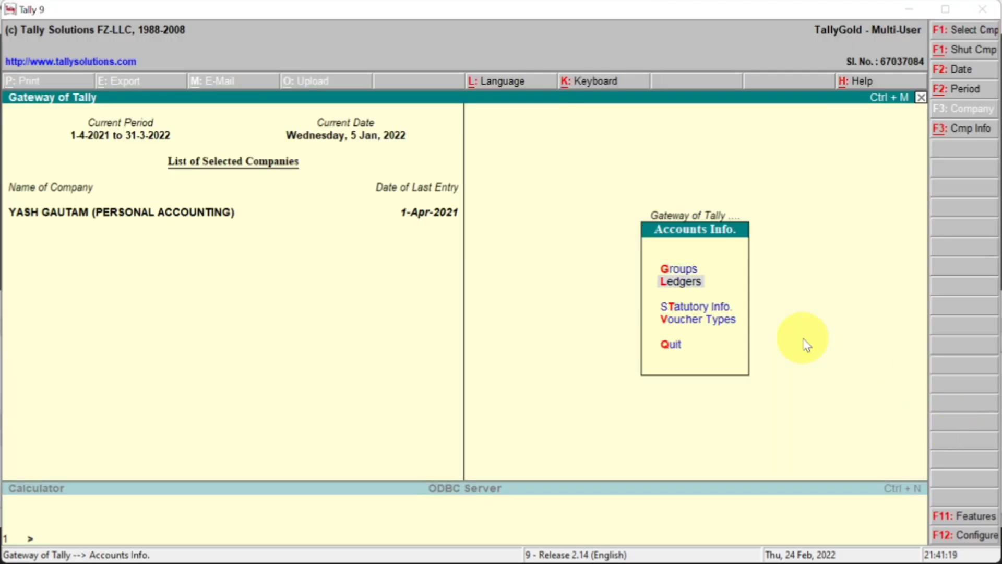
{"action": "key", "text": "Return"}
{"action": "key", "text": "Down"}
{"action": "key", "text": "Down"}
{"action": "key", "text": "Return"}
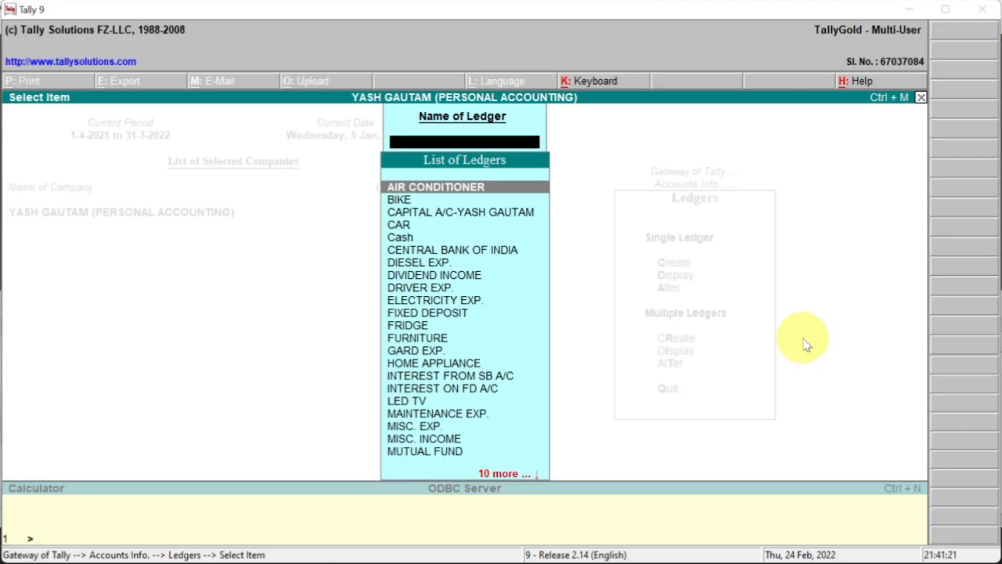
{"action": "type", "text": "Cen"}
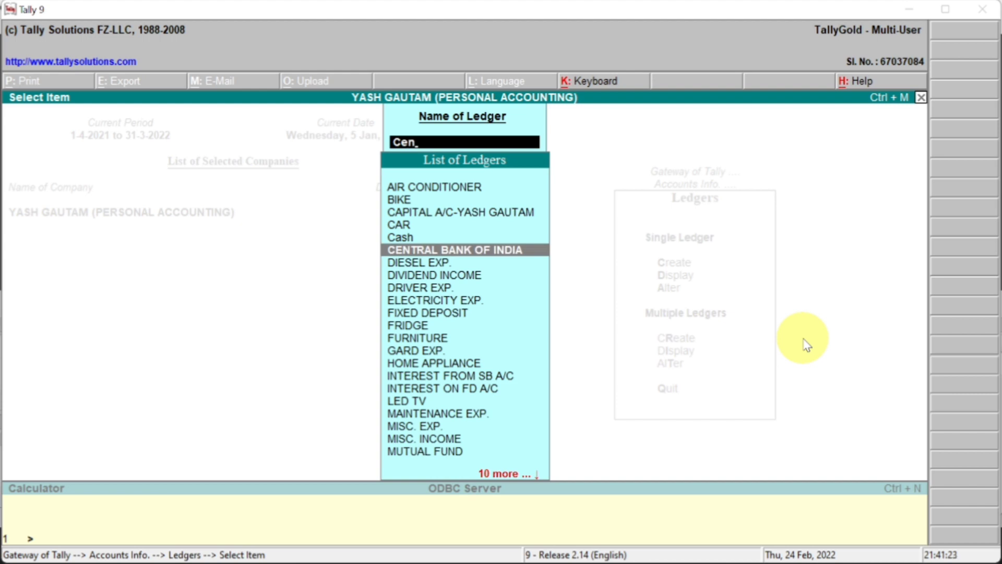
{"action": "key", "text": "Return"}
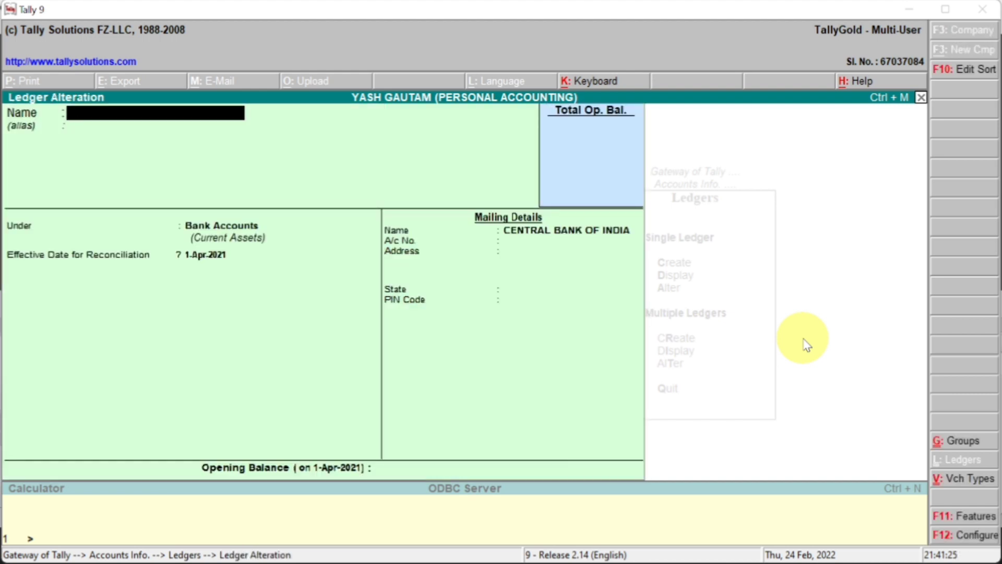
{"action": "key", "text": "Escape"}
{"action": "key", "text": "Return"}
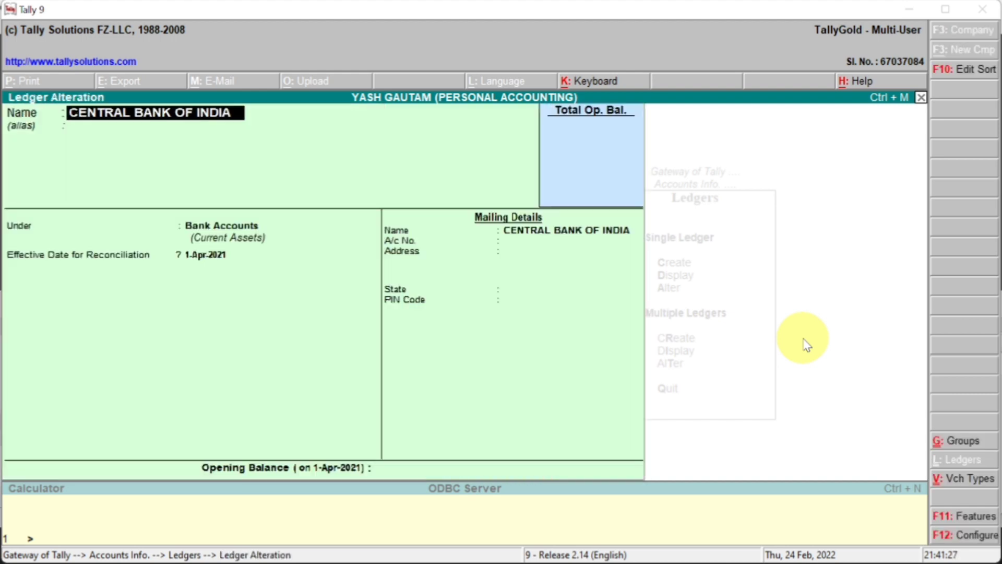
Keep the bank ledger's name, group and reconciliation date, accept Not Applicable as the state, and go to its opening balance.
{"action": "key", "text": "Return"}
{"action": "key", "text": "Return"}
{"action": "key", "text": "Return"}
{"action": "key", "text": "Return"}
{"action": "key", "text": "Return"}
{"action": "key", "text": "Return"}
{"action": "key", "text": "Return"}
{"action": "key", "text": "Return"}
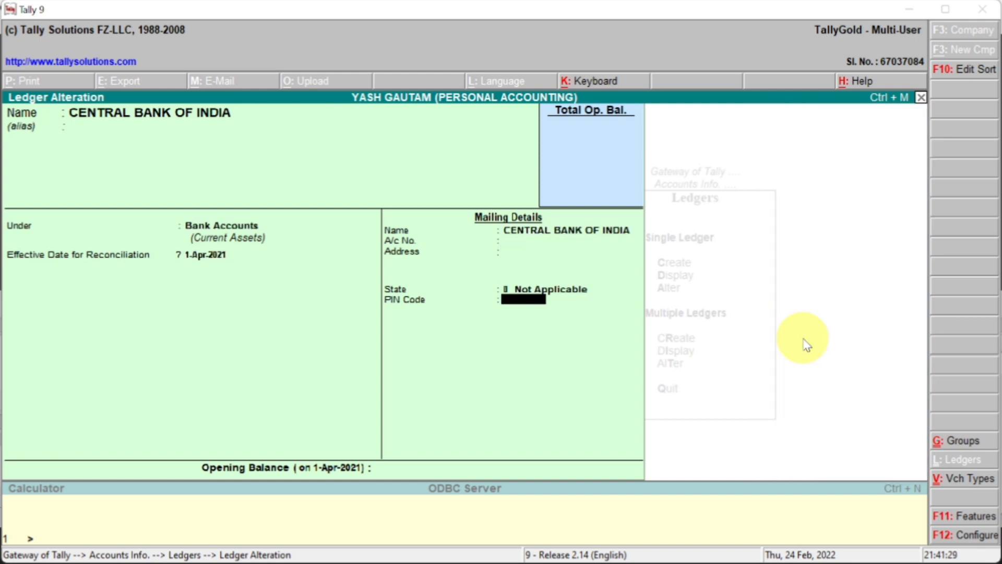
{"action": "key", "text": "Return"}
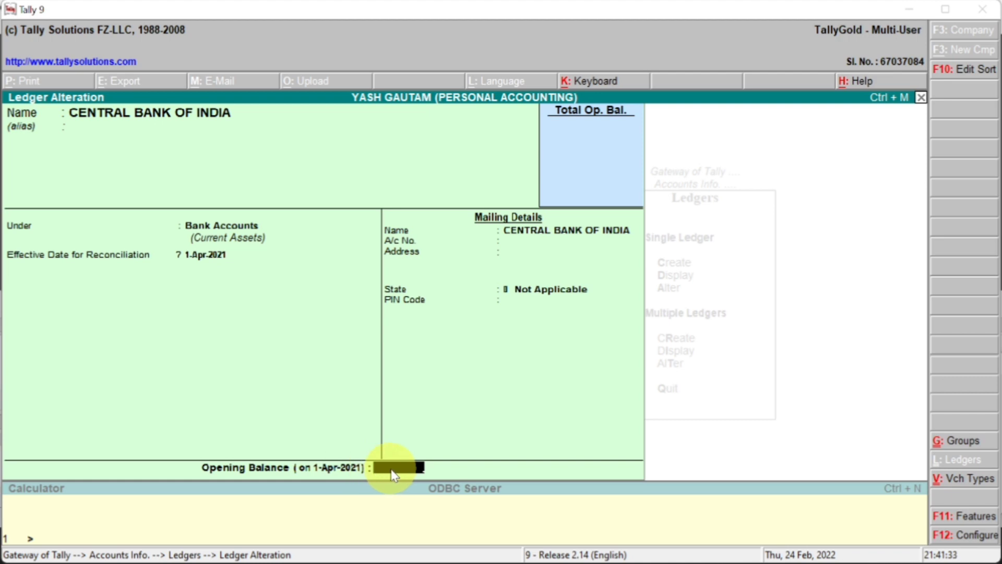
Switch to the bank statement PDF and highlight the withdrawal amount of the 01-04-2021 PhonePe entry.
{"action": "key", "text": "alt+Tab"}
{"action": "key", "text": "alt+Tab"}
{"action": "key", "text": "Tab"}
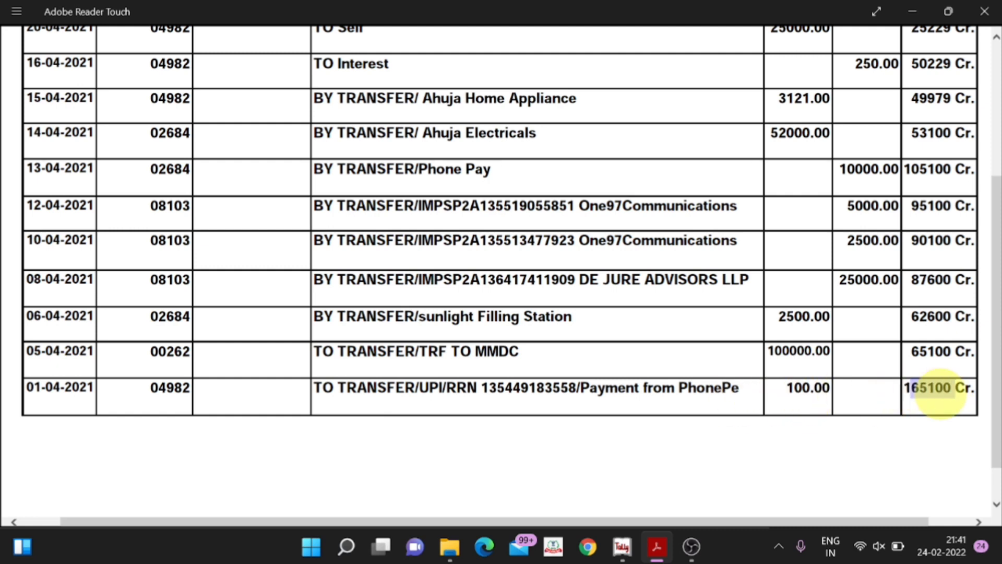
{"action": "left_click_drag", "start_coordinate": [831, 389], "coordinate": [786, 389]}
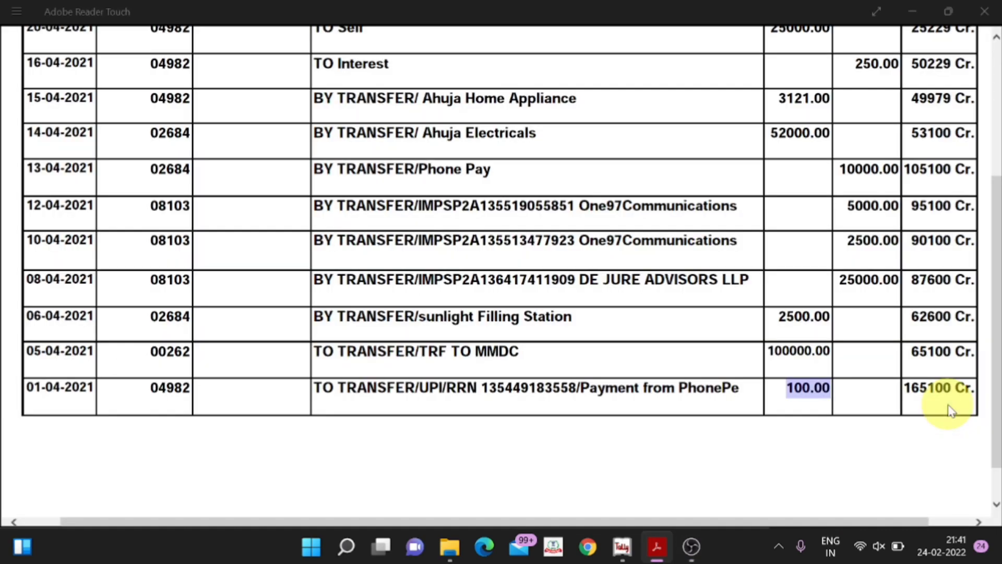
Switch back to Tally and set the CENTRAL BANK OF INDIA ledger's opening balance to 165200.
{"action": "key", "text": "alt+Tab"}
{"action": "key", "text": "alt+Tab"}
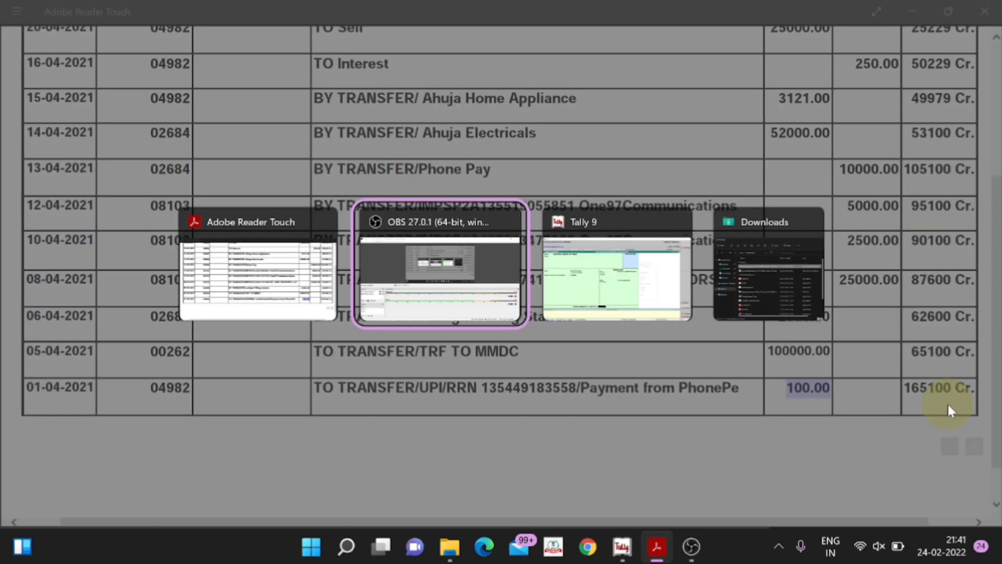
{"action": "type", "text": "165"}
{"action": "type", "text": "100"}
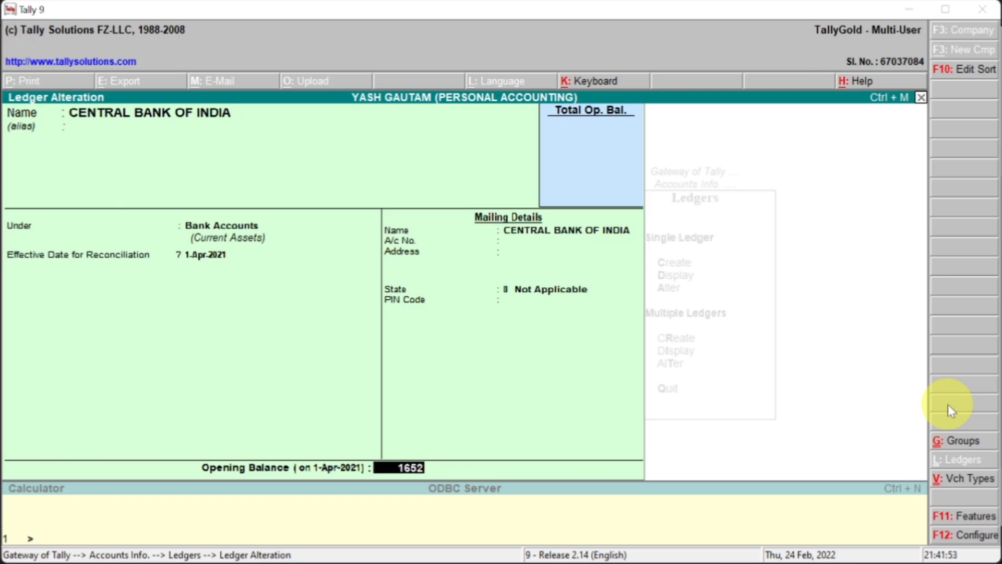
{"action": "key", "text": "alt+Tab"}
{"action": "key", "text": "alt+Tab"}
{"action": "key", "text": "Return"}
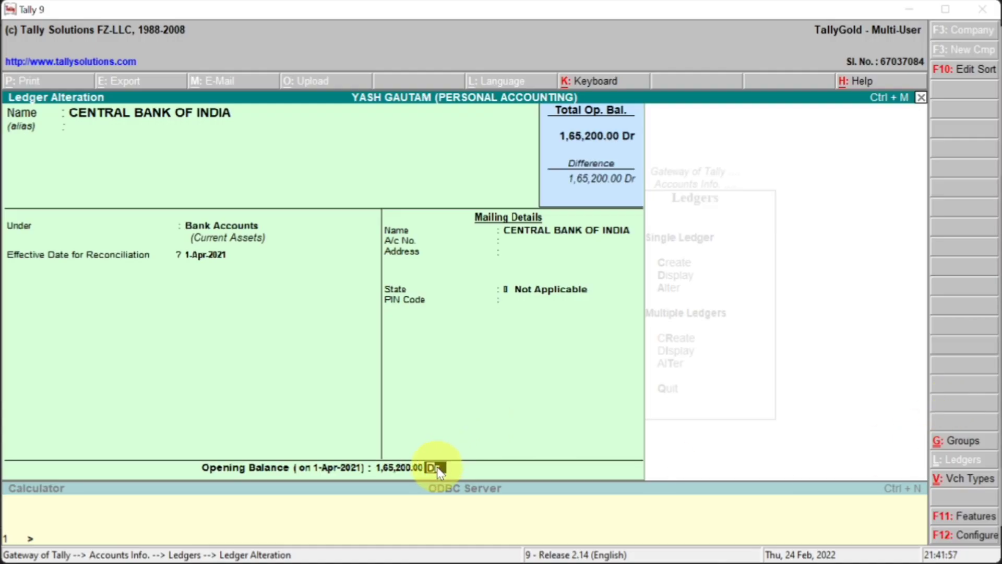
Compare the balance type with the bank statement PDF, keep the opening balance as Dr in Tally, and save the bank ledger.
{"action": "key", "text": "alt+Tab"}
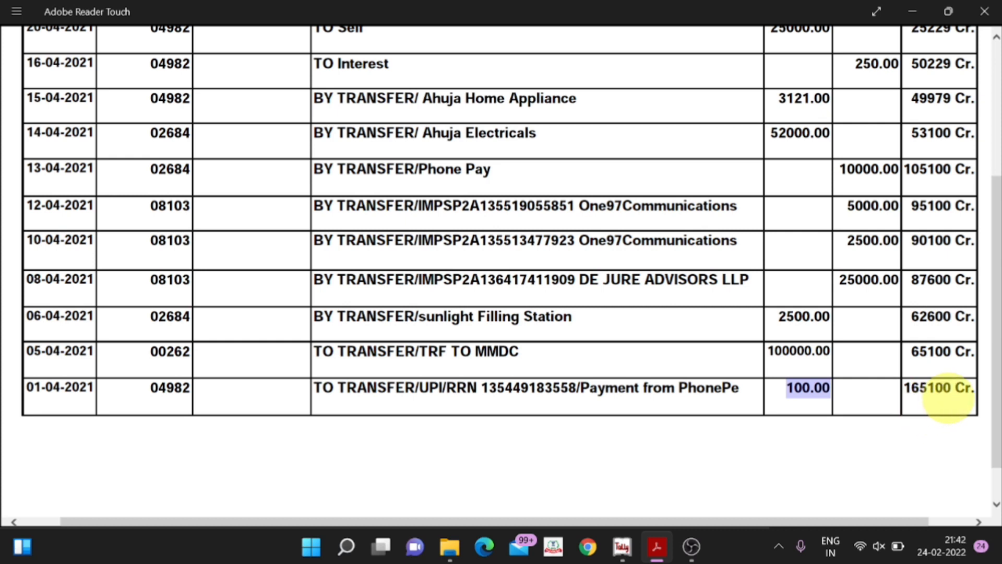
{"action": "key", "text": "alt+Tab"}
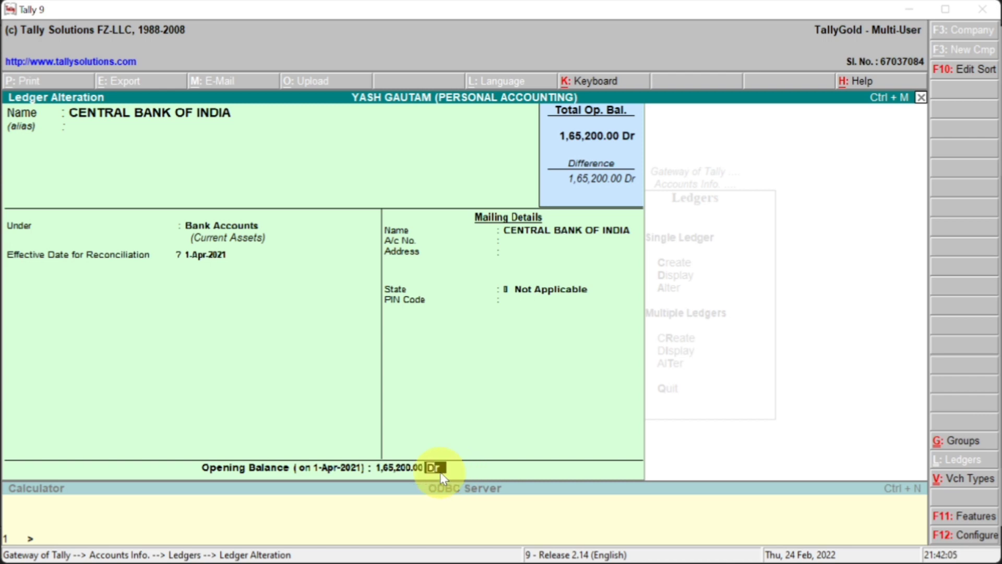
{"action": "key", "text": "alt+Tab"}
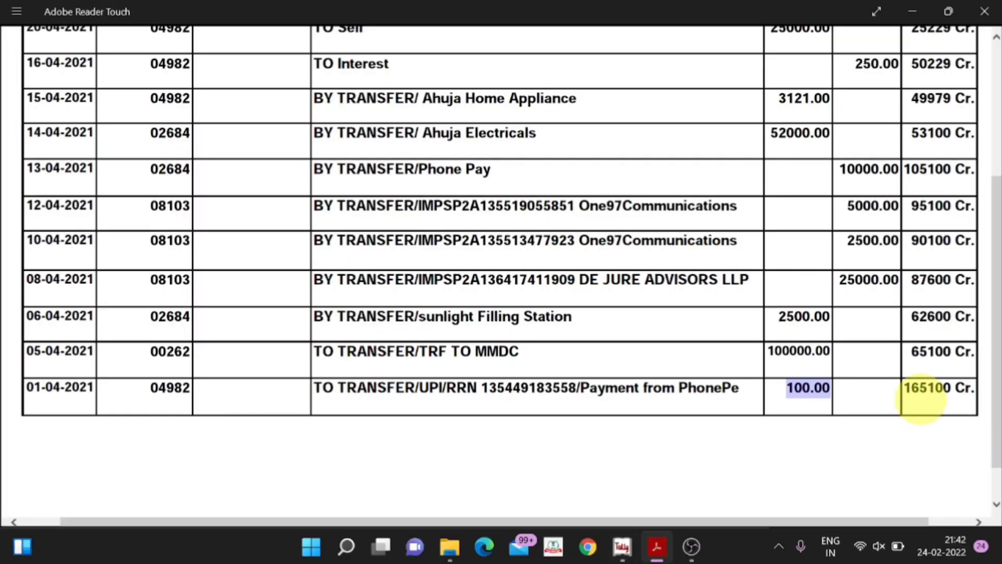
{"action": "key", "text": "alt+Tab"}
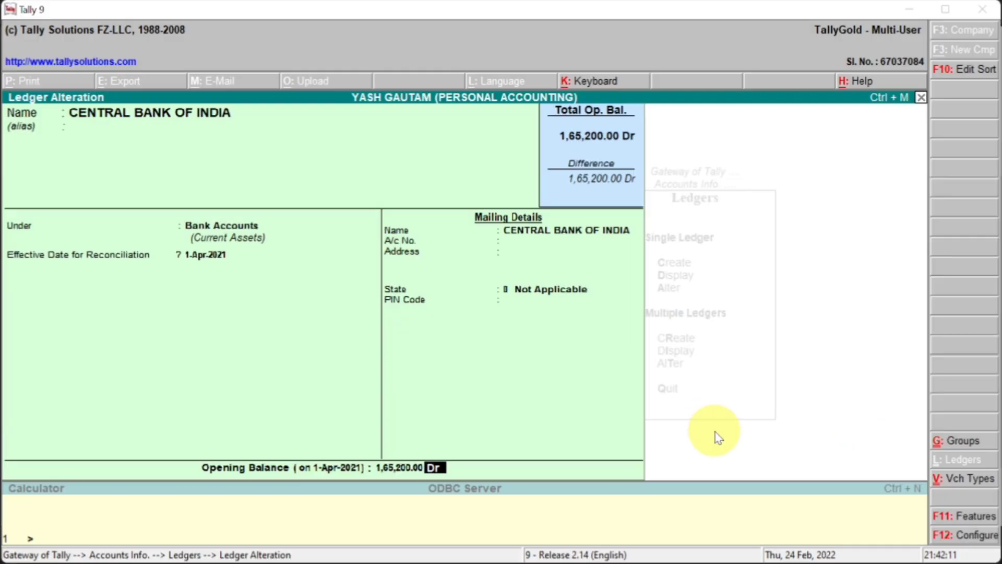
{"action": "key", "text": "Return"}
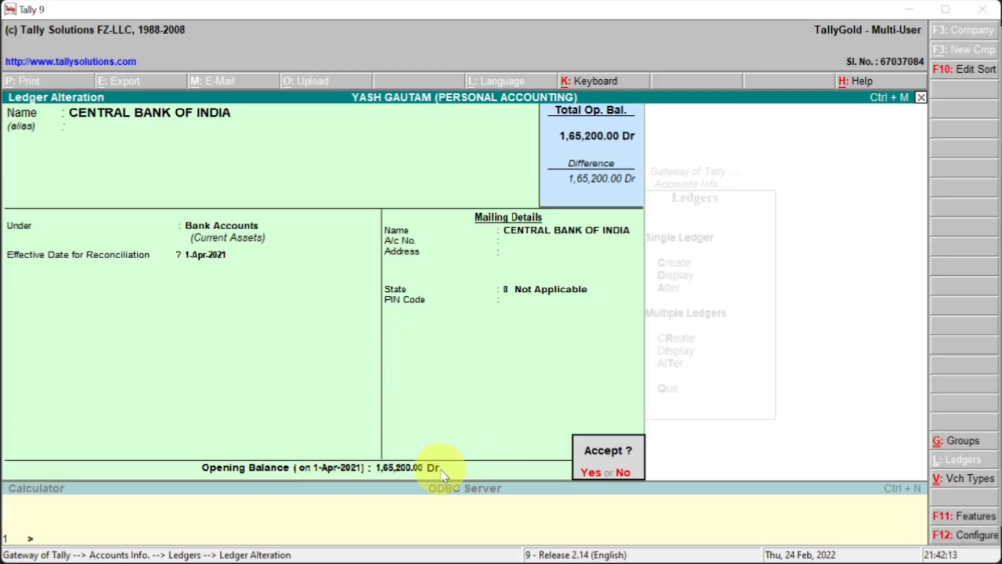
{"action": "key", "text": "Return"}
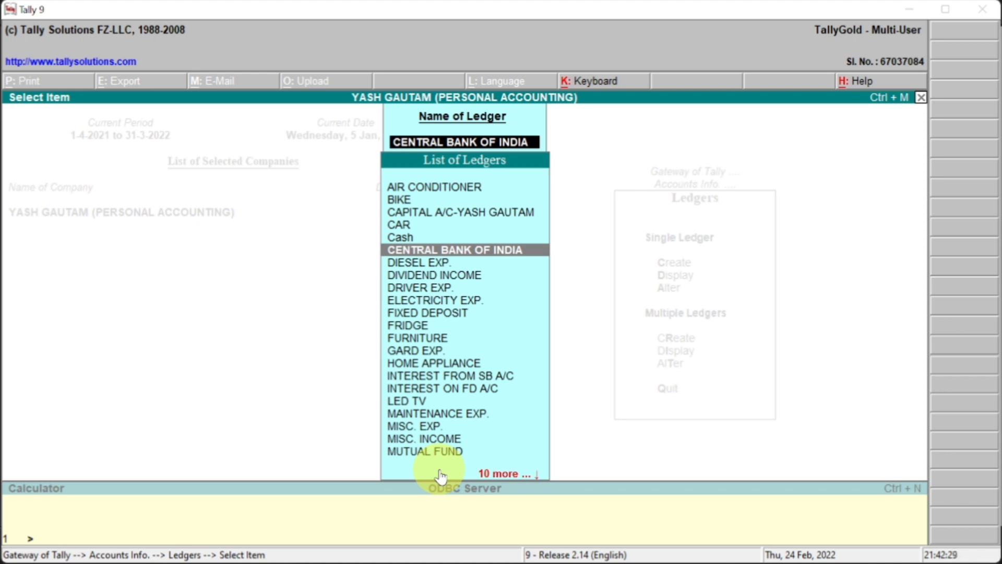
Open the owner's capital account ledger for alteration.
{"action": "type", "text": "Ca"}
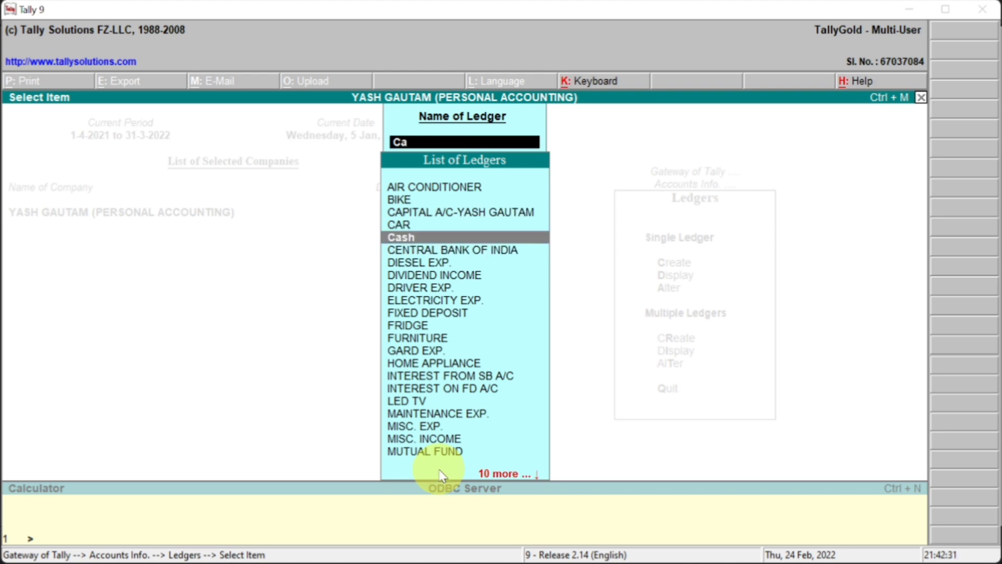
{"action": "key", "text": "Up"}
{"action": "key", "text": "Up"}
{"action": "key", "text": "Return"}
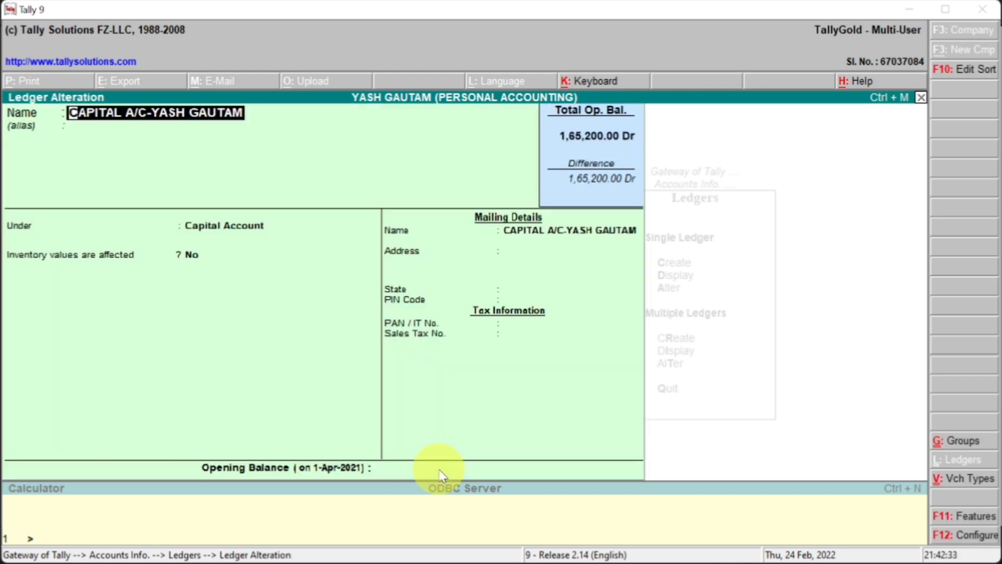
Set the capital account ledger's opening balance to 165200 Cr, with Not Applicable as the state, and save the ledger.
{"action": "key", "text": "Return"}
{"action": "key", "text": "Return"}
{"action": "key", "text": "Return"}
{"action": "key", "text": "Return"}
{"action": "key", "text": "Return"}
{"action": "key", "text": "Return"}
{"action": "key", "text": "Return"}
{"action": "key", "text": "Return"}
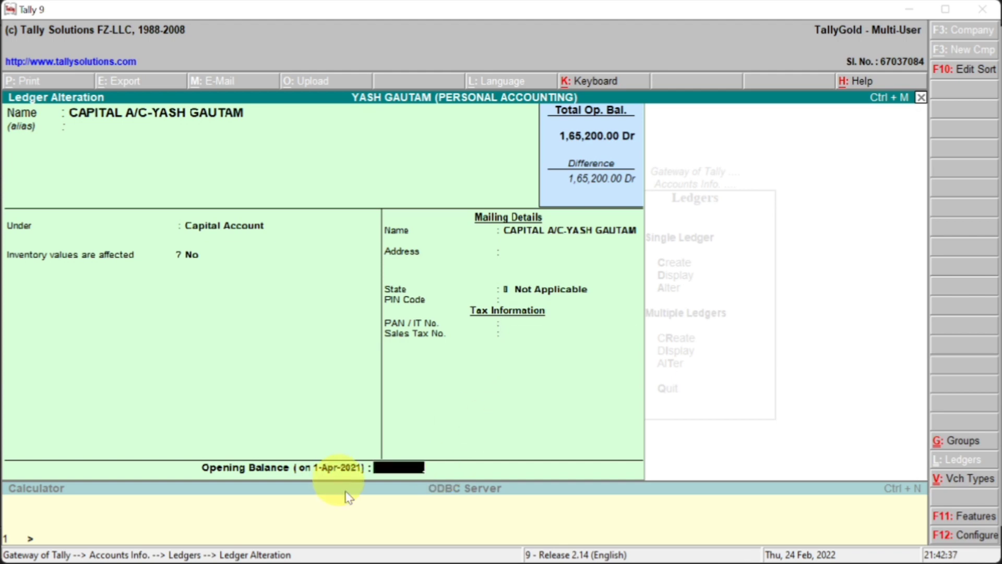
{"action": "key", "text": "alt+Tab"}
{"action": "key", "text": "alt+Tab"}
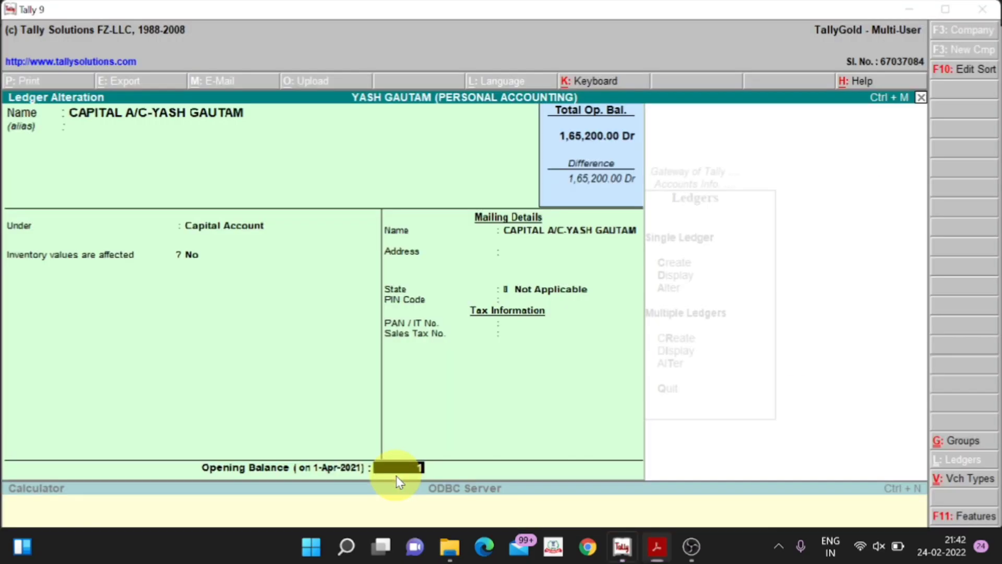
{"action": "key", "text": "Return"}
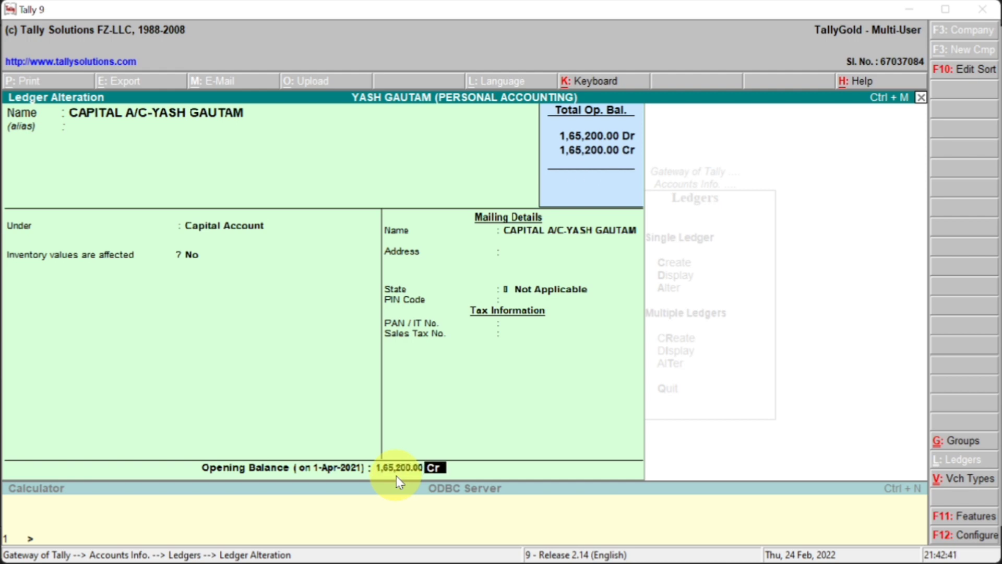
{"action": "key", "text": "c"}
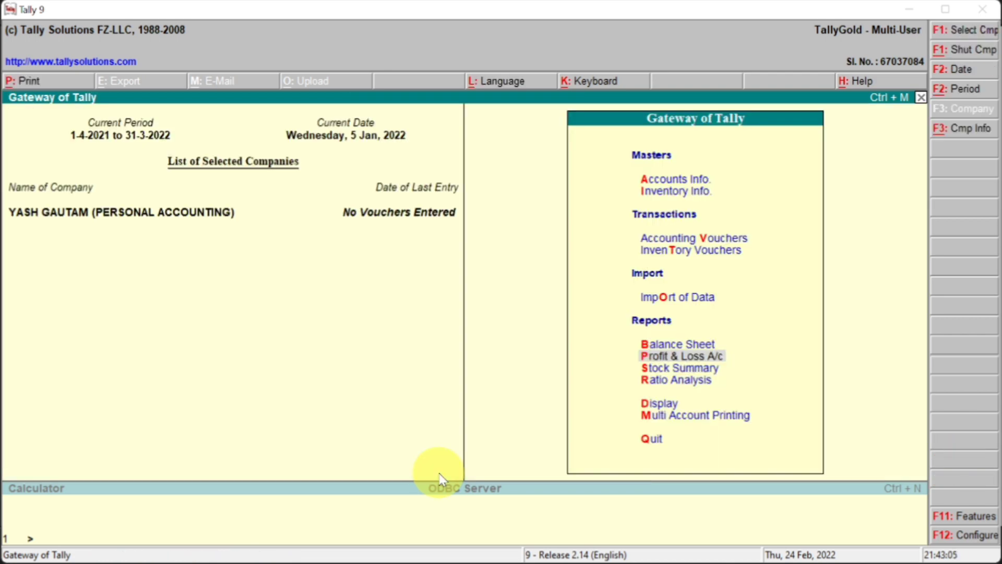
Display the Profit & Loss A/c and the Balance Sheet, moving through the assets side to Bank Accounts.
{"action": "key", "text": "Return"}
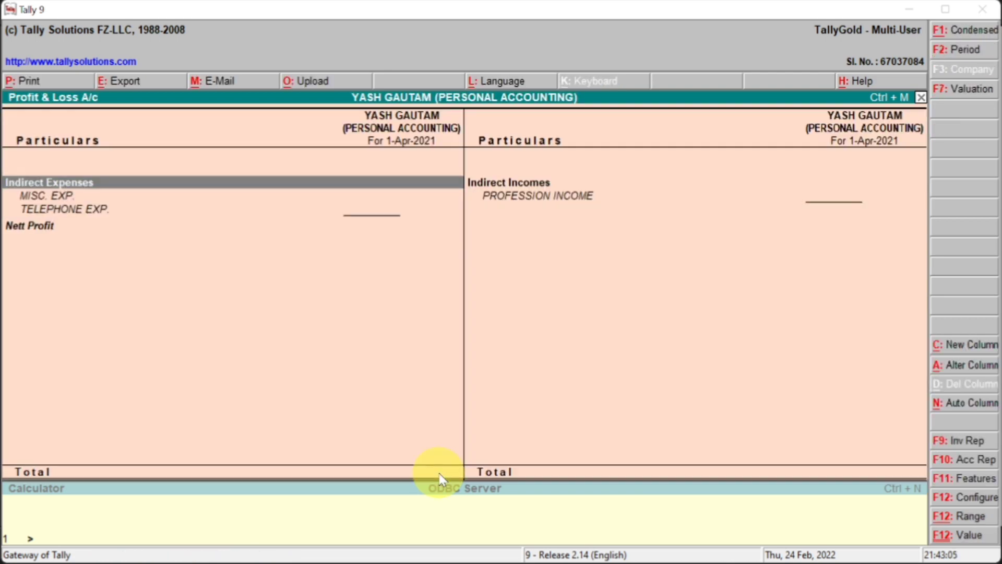
{"action": "key", "text": "Escape"}
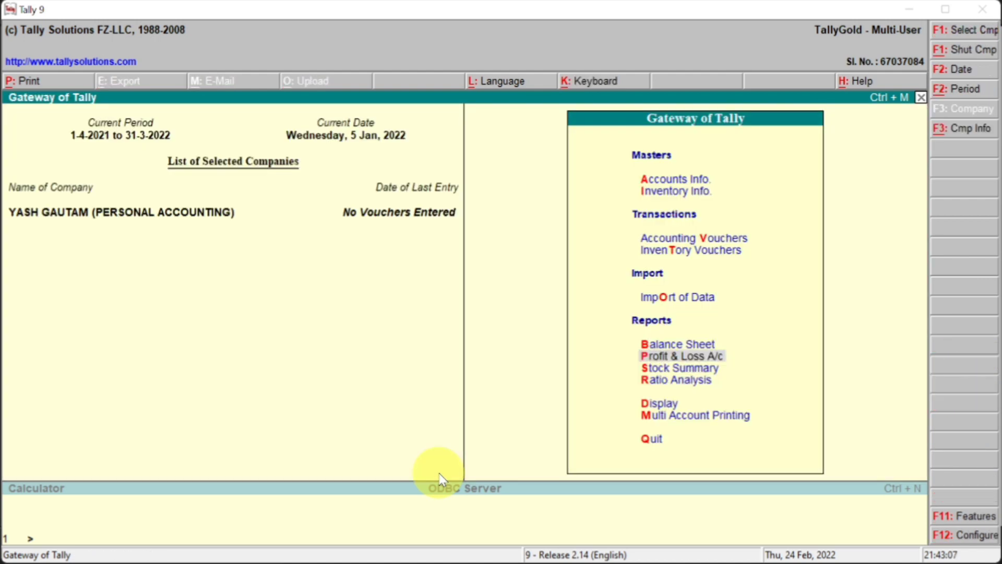
{"action": "key", "text": "b"}
{"action": "key", "text": "Right"}
{"action": "key", "text": "Down"}
{"action": "key", "text": "Down"}
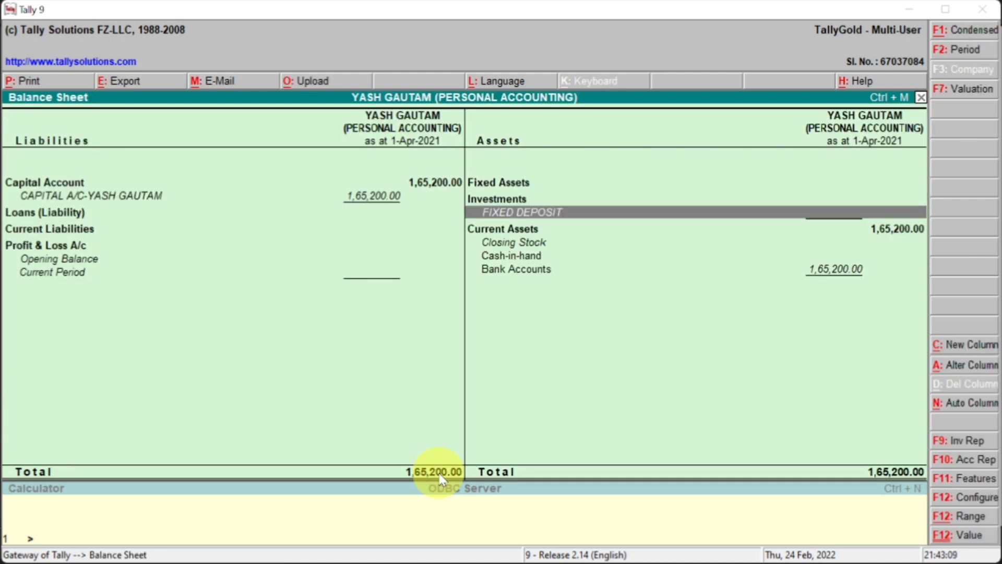
{"action": "key", "text": "Down"}
{"action": "key", "text": "Down"}
{"action": "key", "text": "Down"}
{"action": "key", "text": "Down"}
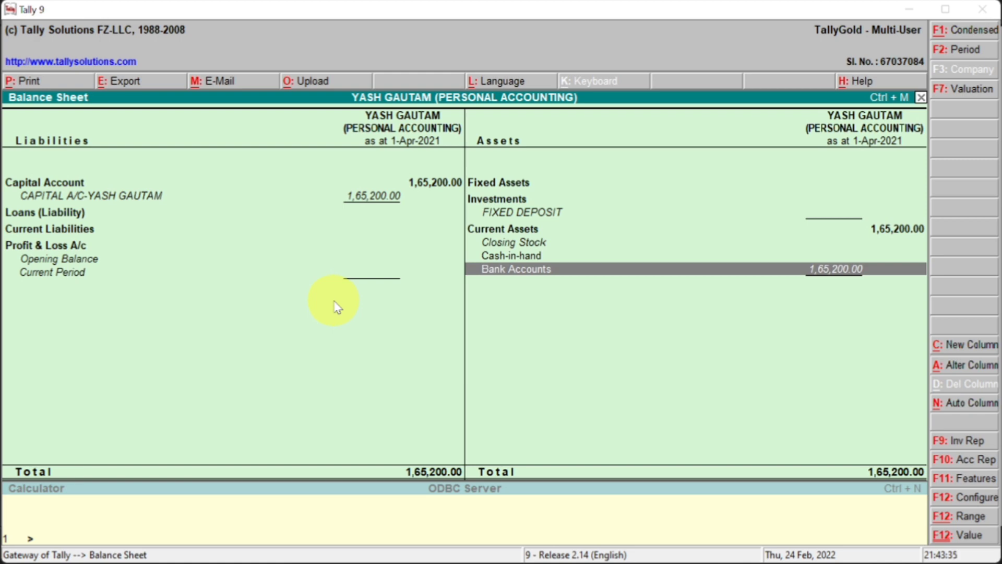
Check the 01-04-2021 withdrawal in the bank statement PDF and start a Payment voucher in Tally.
{"action": "key", "text": "alt+Tab"}
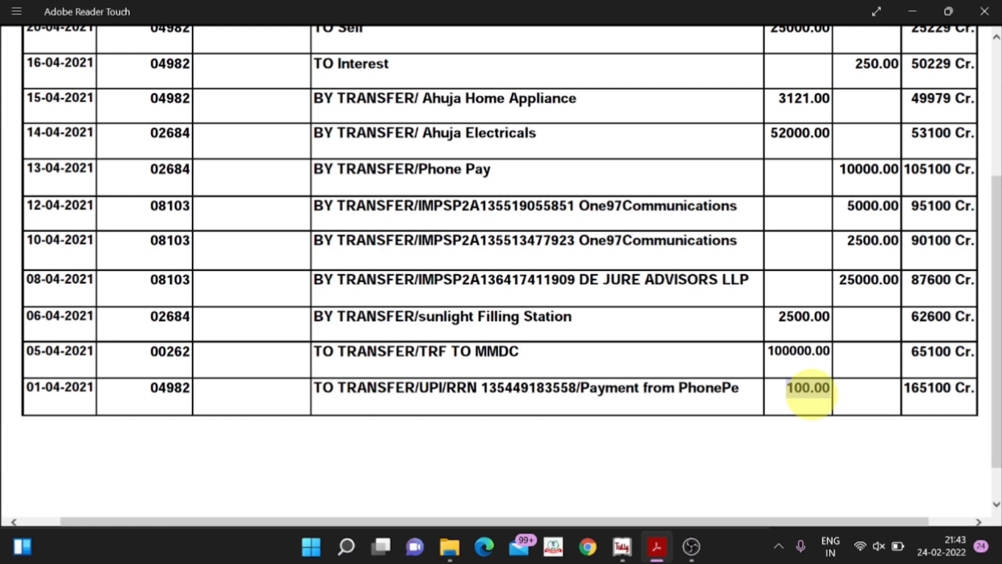
{"action": "key", "text": "alt+Tab"}
{"action": "key", "text": "Escape"}
{"action": "key", "text": "Up"}
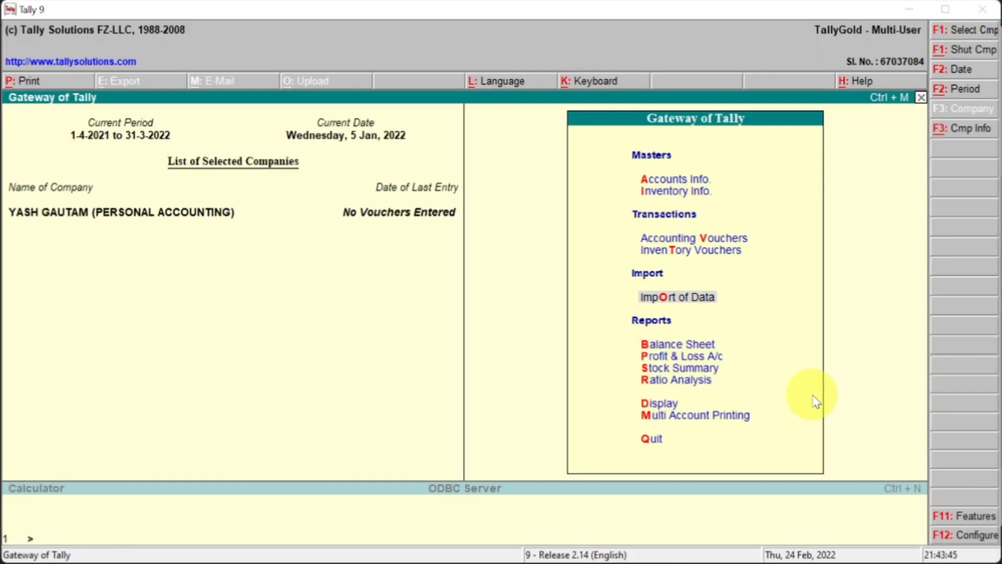
{"action": "key", "text": "Up"}
{"action": "key", "text": "Up"}
{"action": "key", "text": "Return"}
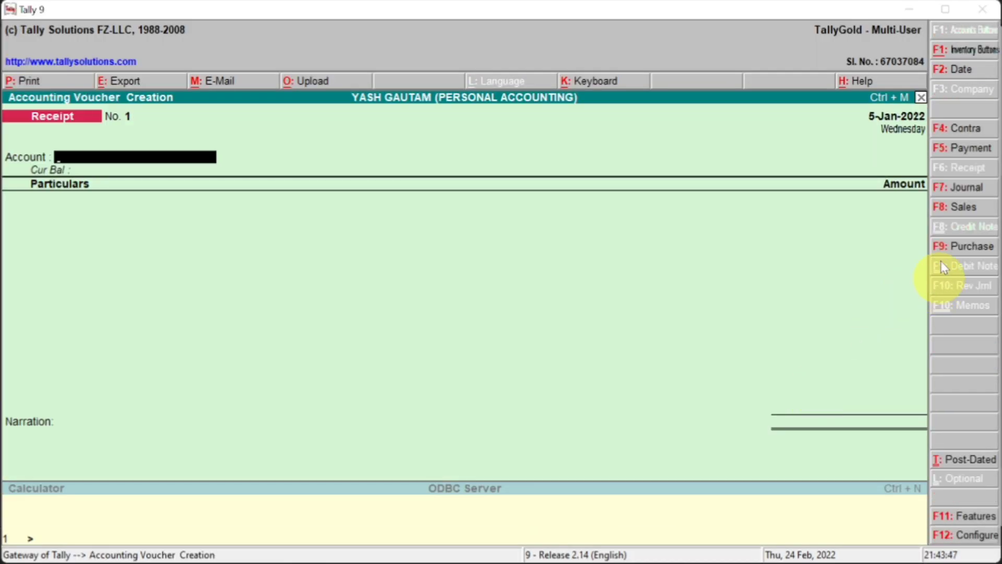
{"action": "left_click", "coordinate": [960, 148]}
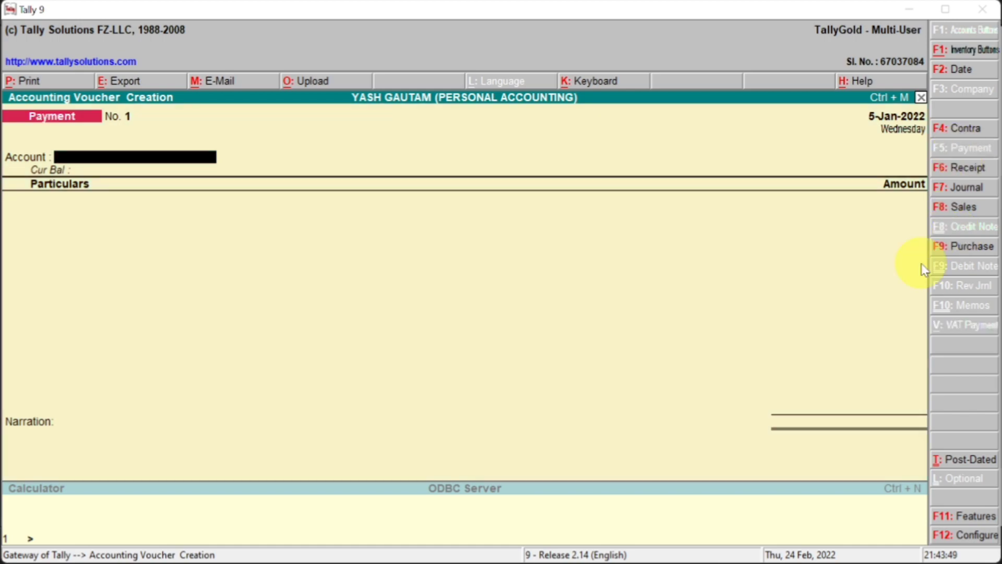
Set the payment voucher's date to 1.4.2021 and choose CENTRAL BANK OF INDIA as its account.
{"action": "key", "text": "F2"}
{"action": "key", "text": "alt+Tab"}
{"action": "key", "text": "alt+Tab"}
{"action": "type", "text": "1"}
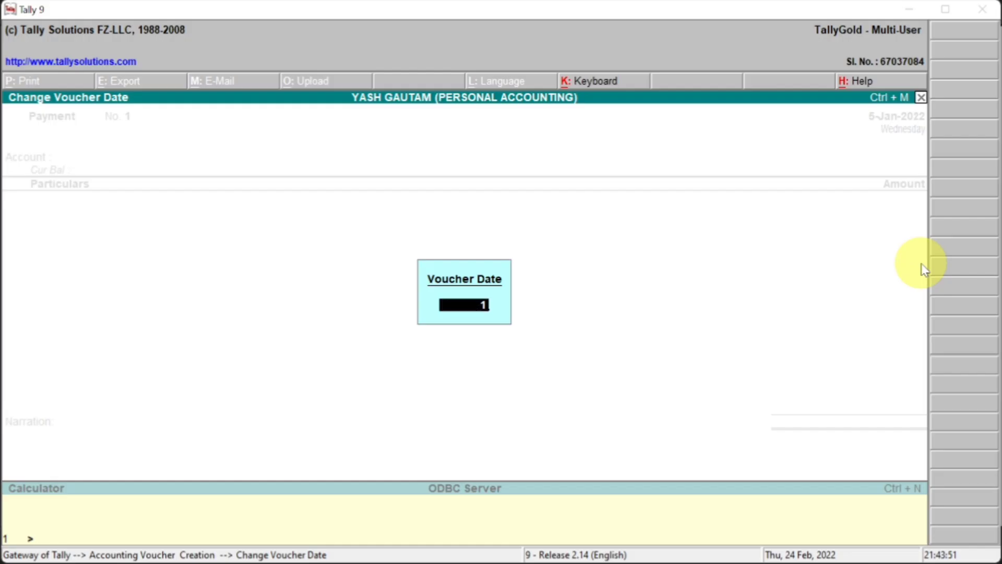
{"action": "type", "text": ".4.2021"}
{"action": "key", "text": "Return"}
{"action": "type", "text": "Ce"}
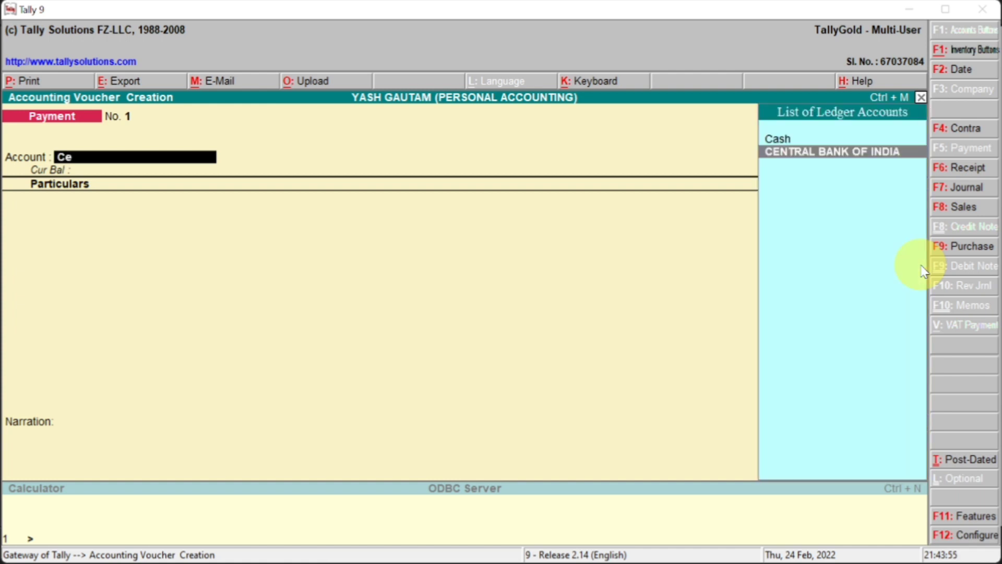
{"action": "key", "text": "Return"}
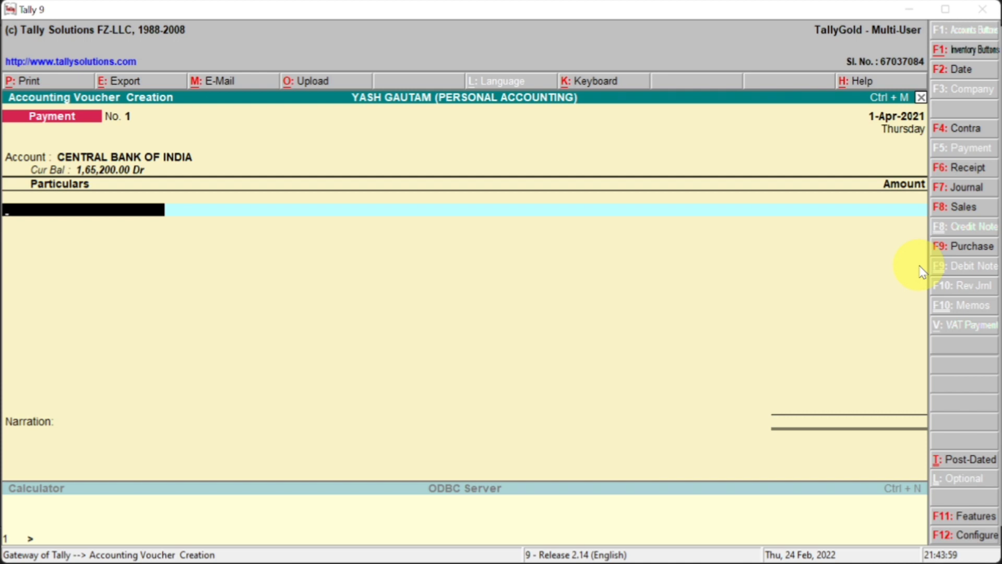
Check the 01-04-2021 withdrawal in the bank statement PDF and choose MISC. EXP. as the payment voucher's particulars ledger.
{"action": "key", "text": "alt+Tab"}
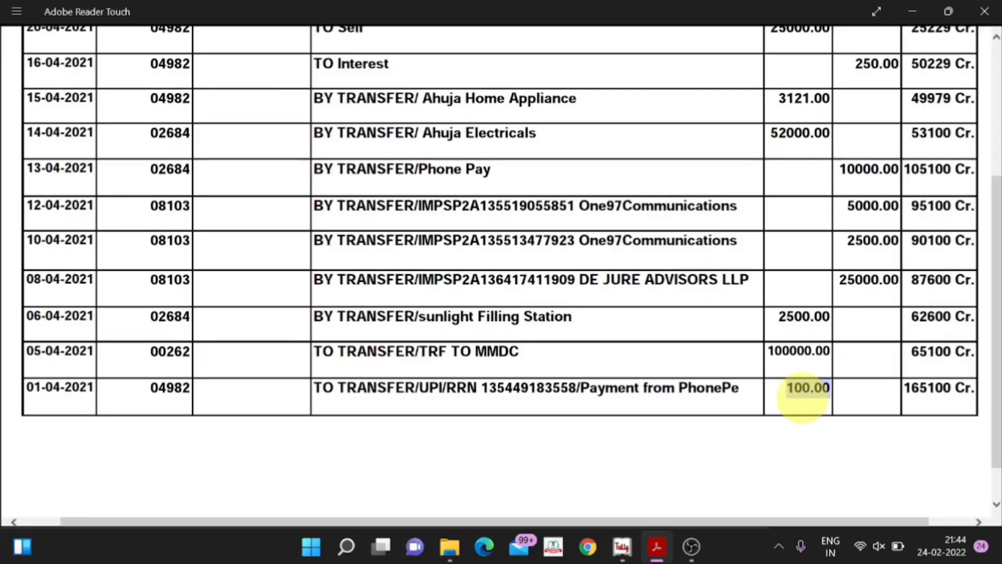
{"action": "key", "text": "alt+Tab"}
{"action": "type", "text": "Mis"}
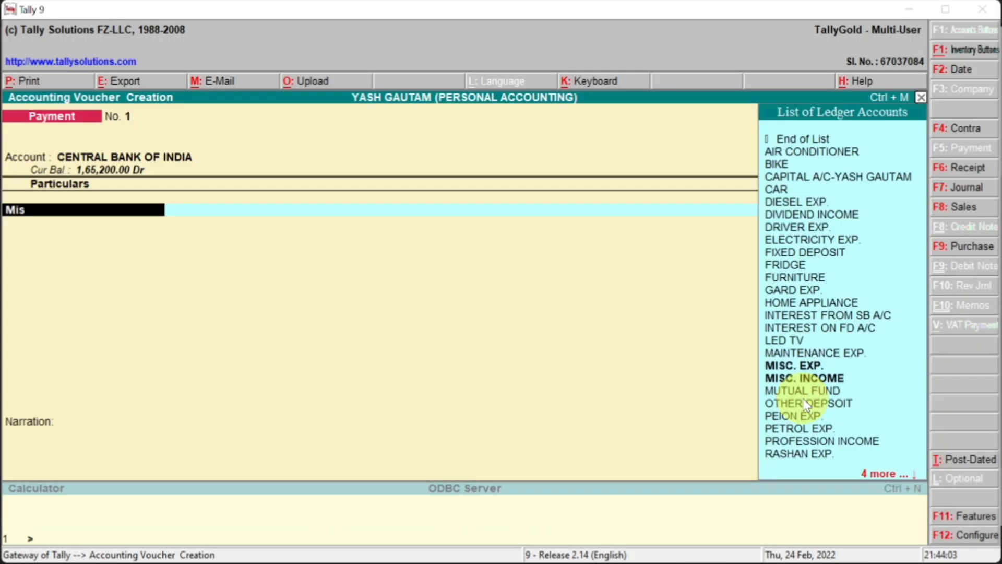
{"action": "key", "text": "Up"}
{"action": "key", "text": "Up"}
{"action": "key", "text": "Down"}
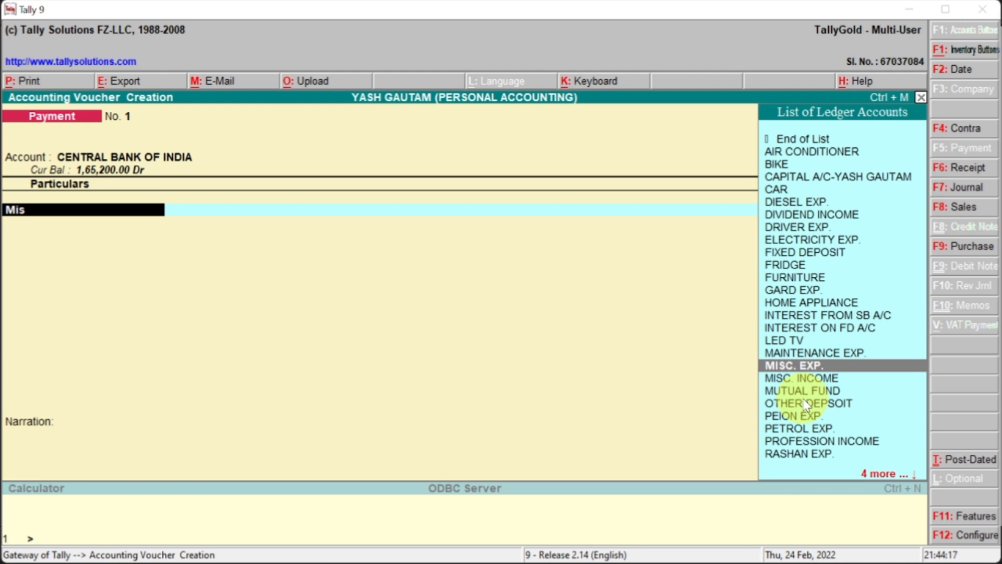
{"action": "key", "text": "Return"}
Set the MISC. EXP. amount to 100 and save the payment voucher with no narration.
{"action": "key", "text": "alt+Tab"}
{"action": "key", "text": "alt+Tab"}
{"action": "type", "text": "10"}
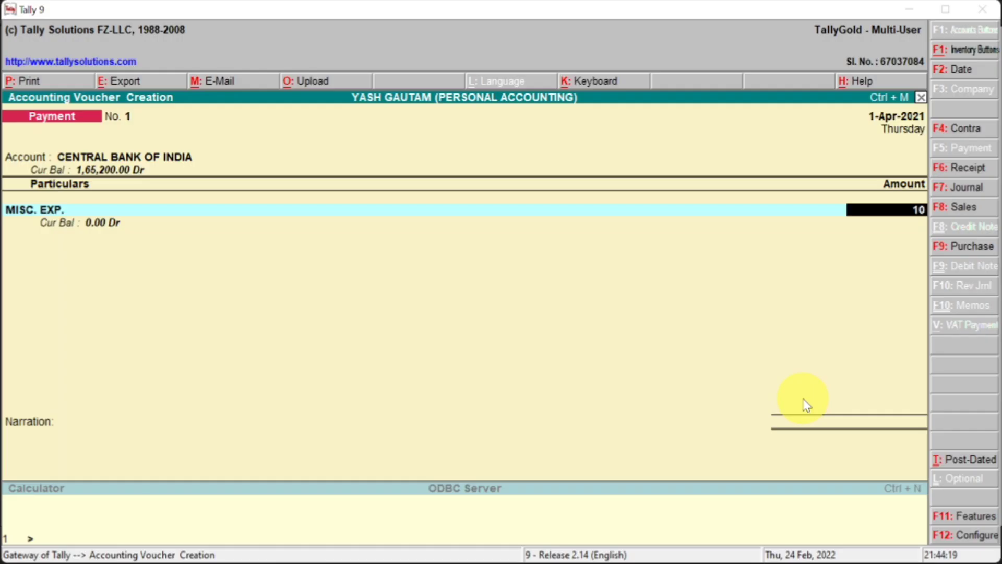
{"action": "type", "text": "0"}
{"action": "key", "text": "Return"}
{"action": "key", "text": "Return"}
{"action": "key", "text": "Return"}
{"action": "key", "text": "Return"}
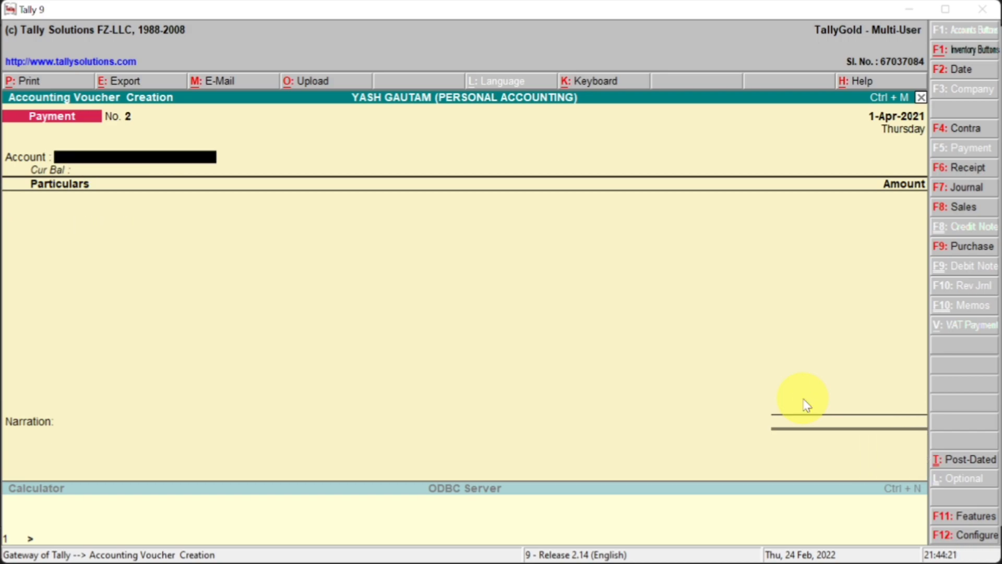
Check the date of the MMDC transfer in the bank statement PDF and set the new payment voucher's date to 5.4.2021.
{"action": "key", "text": "alt+Tab"}
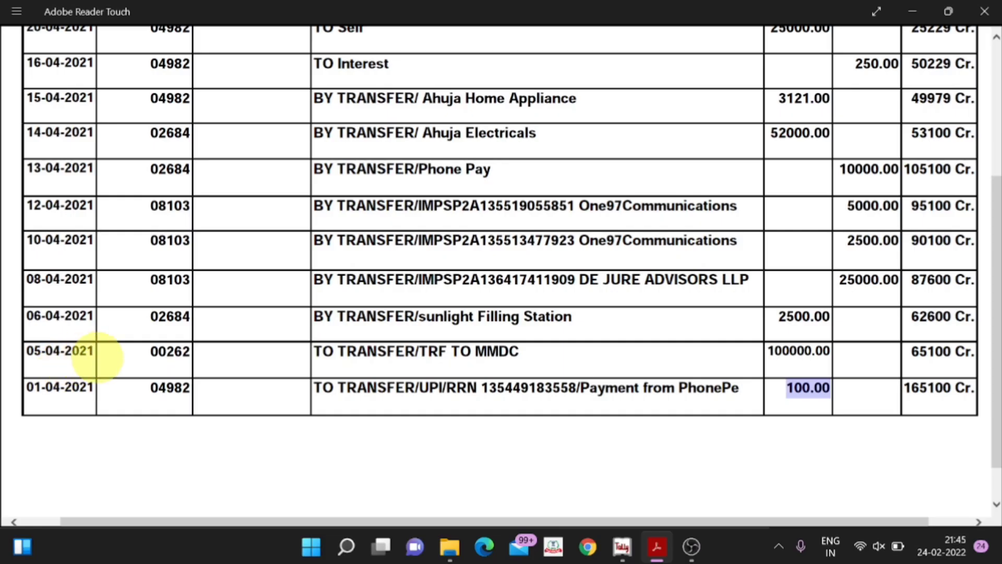
{"action": "key", "text": "alt+Tab"}
{"action": "key", "text": "F2"}
{"action": "type", "text": "5."}
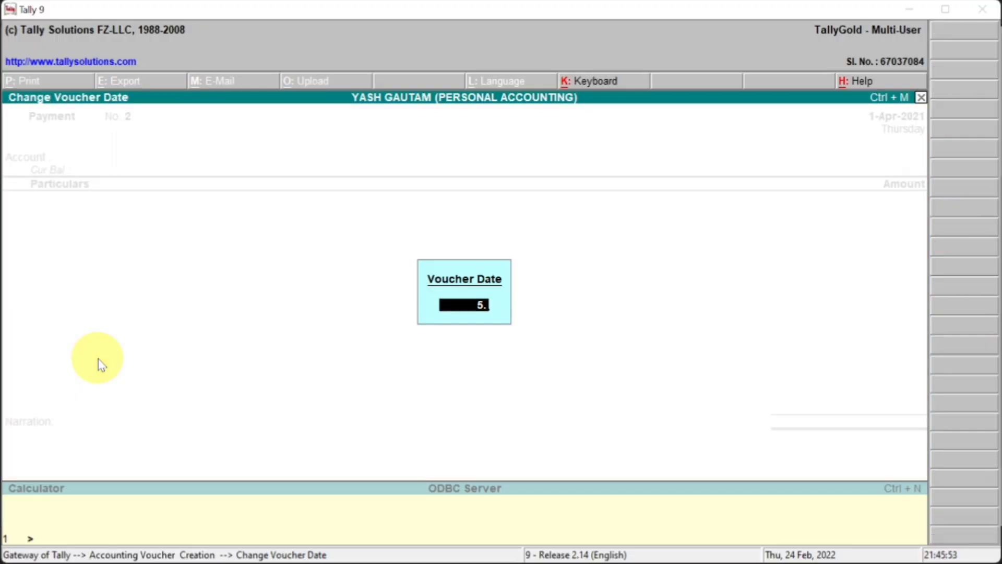
{"action": "type", "text": "4.2021"}
{"action": "key", "text": "Return"}
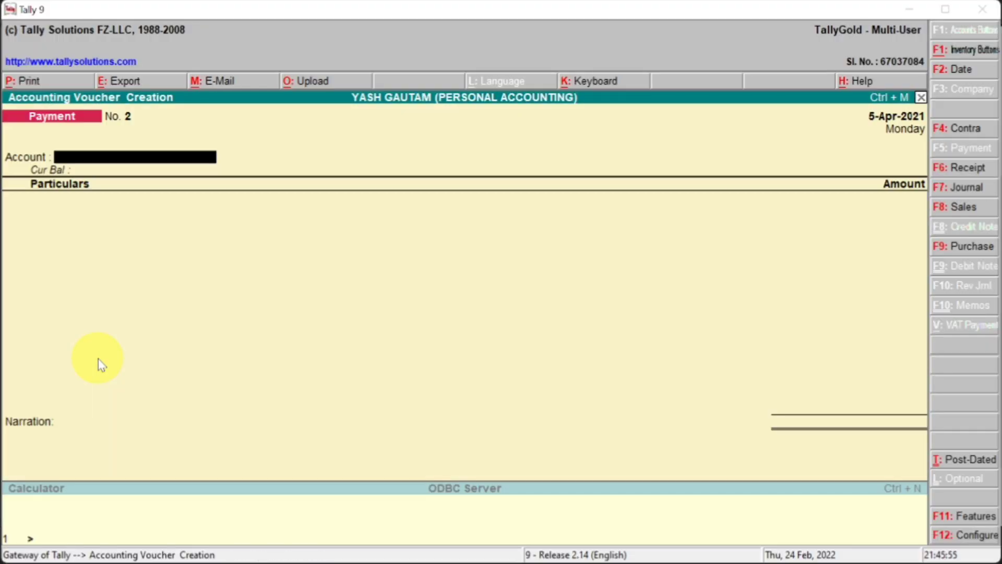
Choose CENTRAL BANK OF INDIA as the voucher's account and FIXED DEPOSIT as its particulars ledger, consulting the bank statement PDF.
{"action": "key", "text": "alt+Tab"}
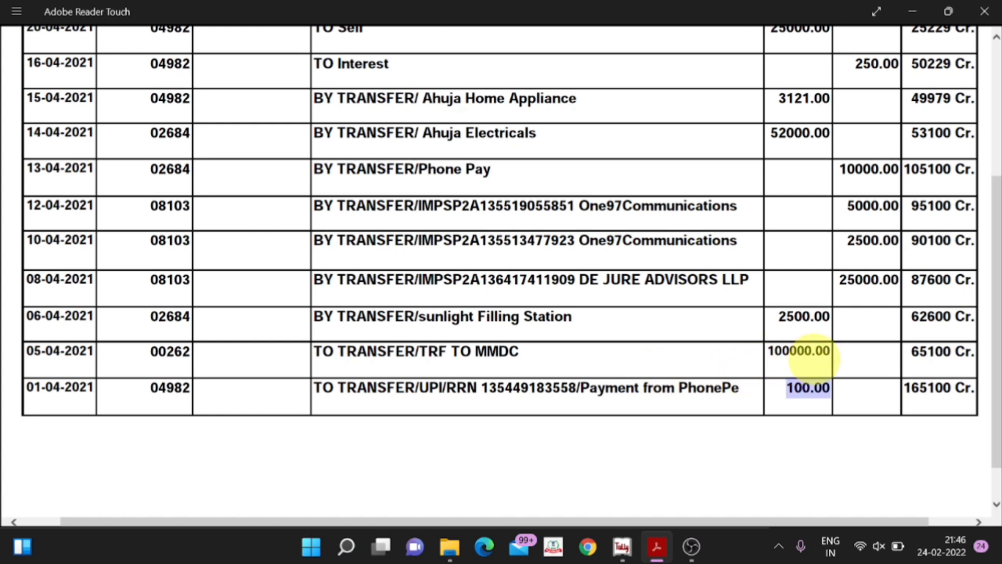
{"action": "key", "text": "alt+Tab"}
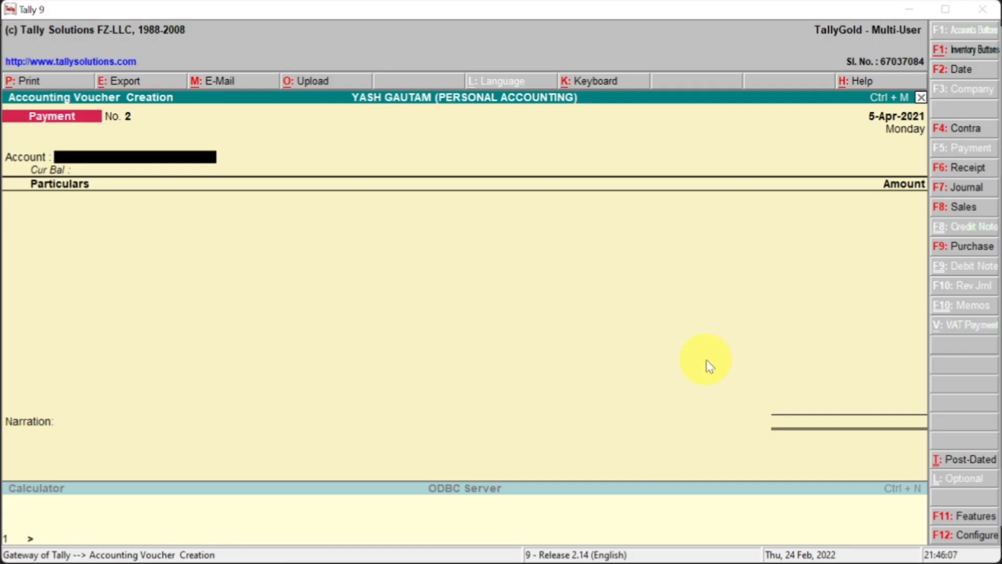
{"action": "type", "text": "ce"}
{"action": "key", "text": "Return"}
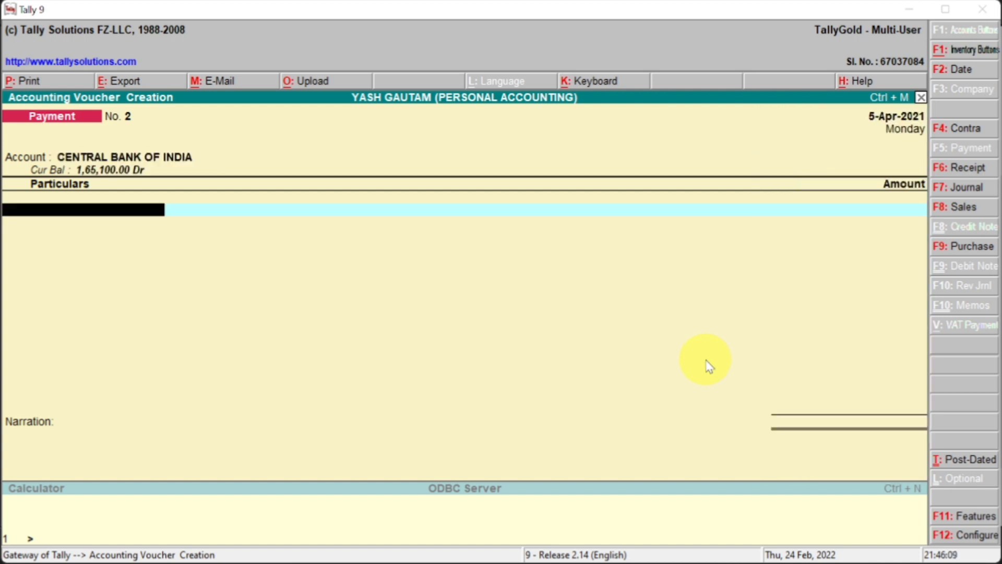
{"action": "type", "text": "Fixed"}
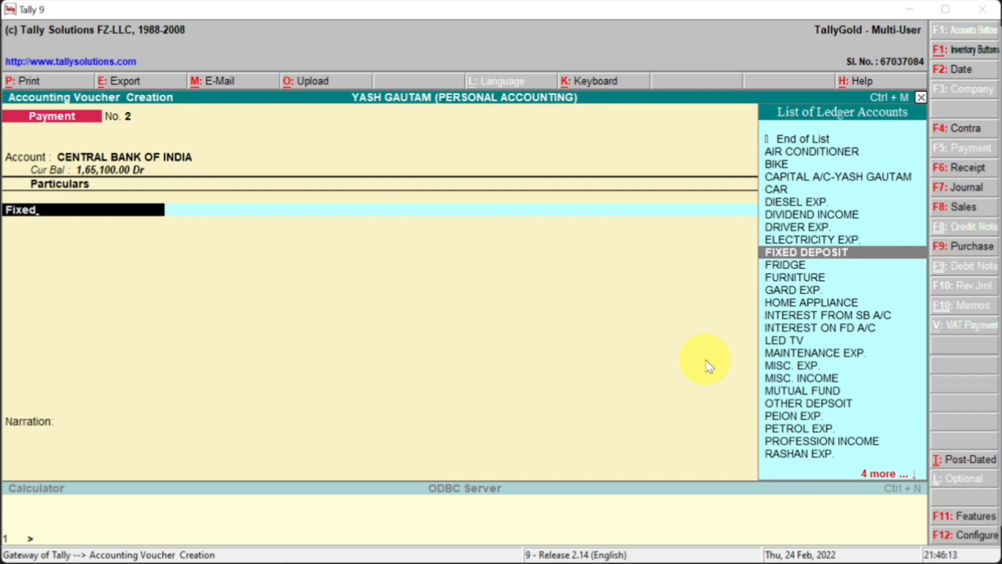
{"action": "key", "text": "Return"}
Set the FIXED DEPOSIT amount to 1,00,000 and save the payment voucher with no narration.
{"action": "key", "text": "alt+Tab"}
{"action": "key", "text": "alt+Tab"}
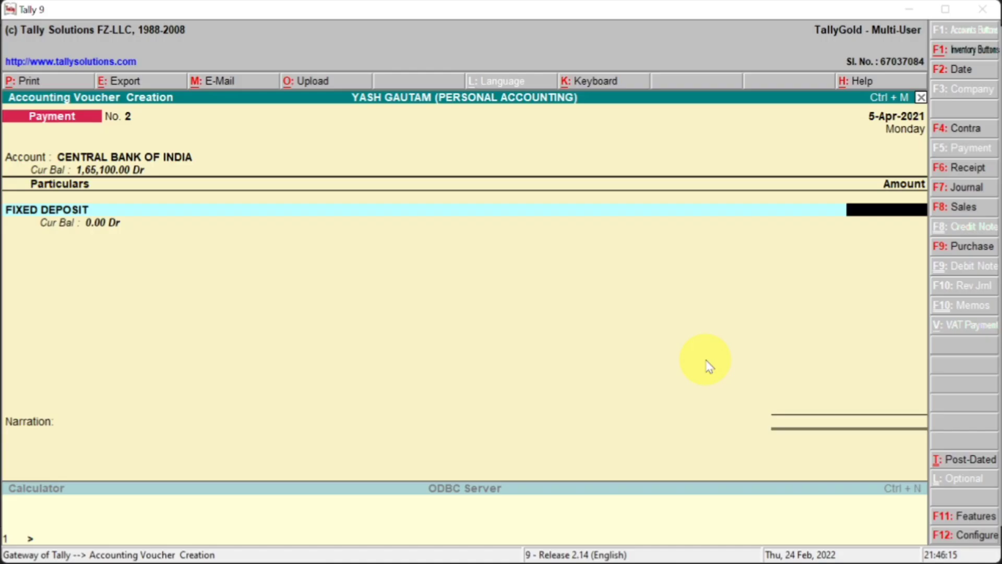
{"action": "type", "text": "1,00,000"}
{"action": "key", "text": "Return"}
{"action": "key", "text": "Return"}
{"action": "key", "text": "Return"}
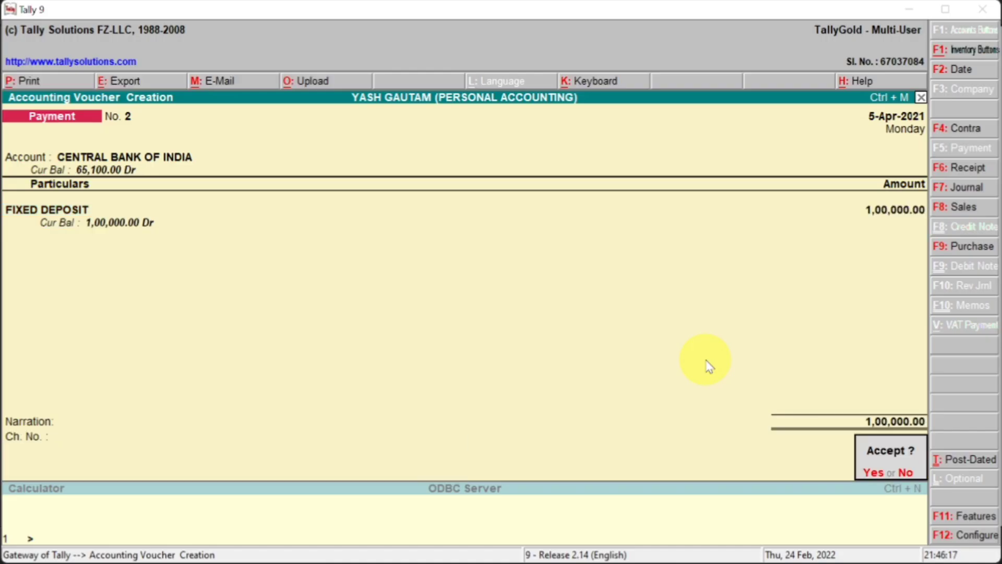
{"action": "key", "text": "Return"}
Highlight the MMDC transfer amount in the bank statement PDF and set the new payment voucher's date to 6-4-2021.
{"action": "key", "text": "alt+Tab"}
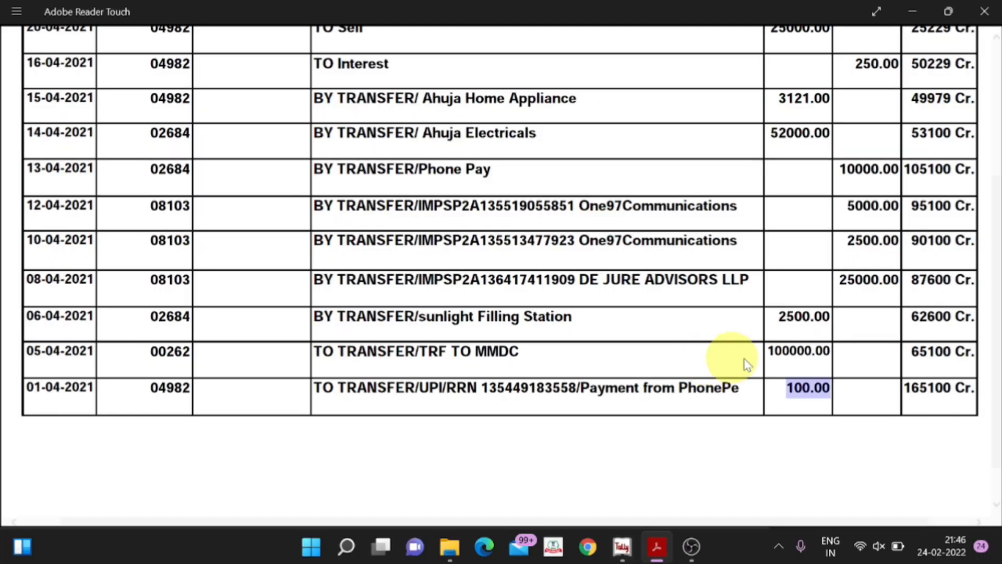
{"action": "left_click_drag", "start_coordinate": [825, 351], "coordinate": [774, 349]}
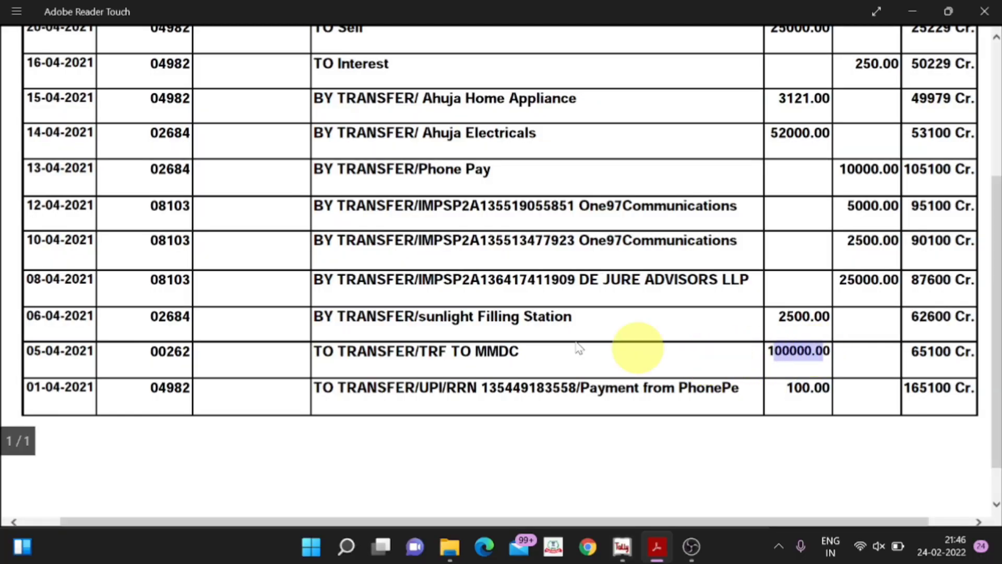
{"action": "key", "text": "alt+Tab"}
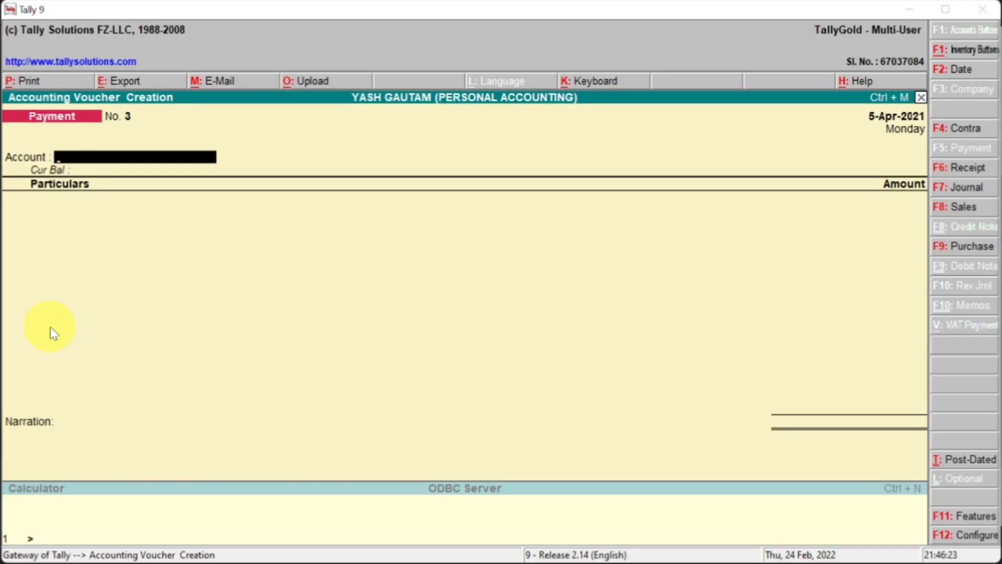
{"action": "key", "text": "F2"}
{"action": "type", "text": "6-4-2021"}
{"action": "key", "text": "Return"}
Consult the filling station entry in the bank statement PDF, choosing CENTRAL BANK OF INDIA as the account and DIESEL EXP. as the particulars ledger.
{"action": "key", "text": "alt+Tab"}
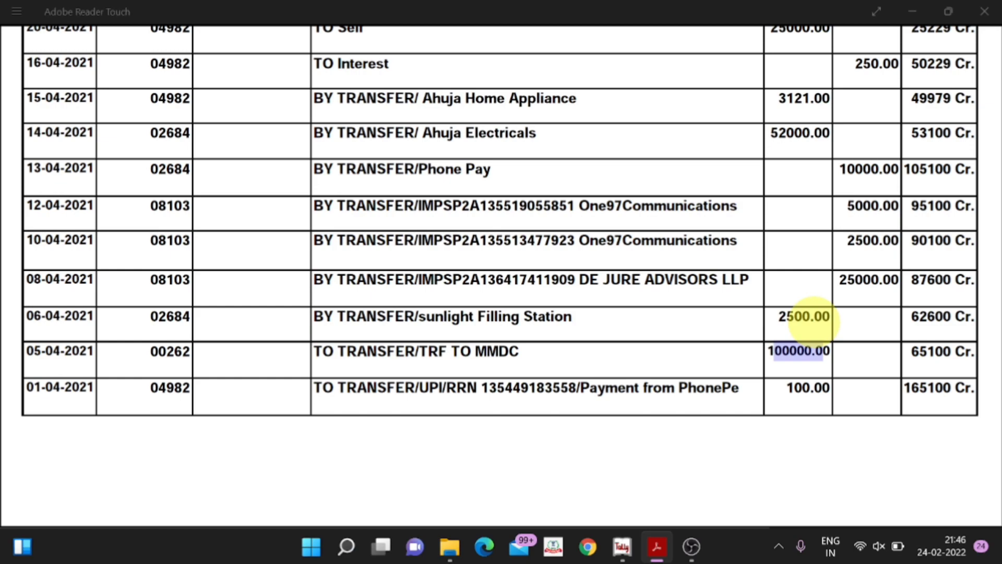
{"action": "key", "text": "alt+Tab"}
{"action": "type", "text": "Ce"}
{"action": "key", "text": "Return"}
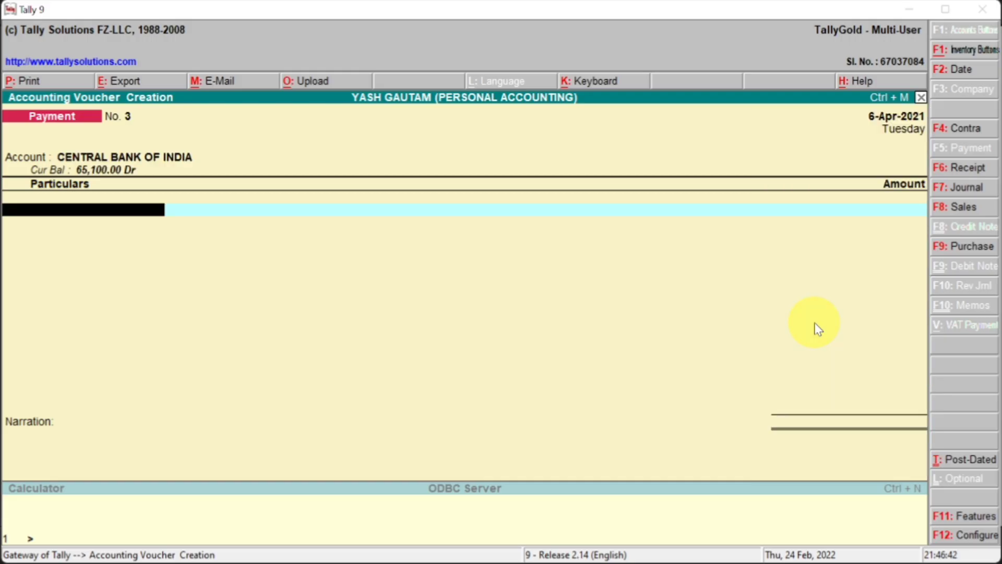
{"action": "key", "text": "alt+Tab"}
{"action": "key", "text": "alt+Tab"}
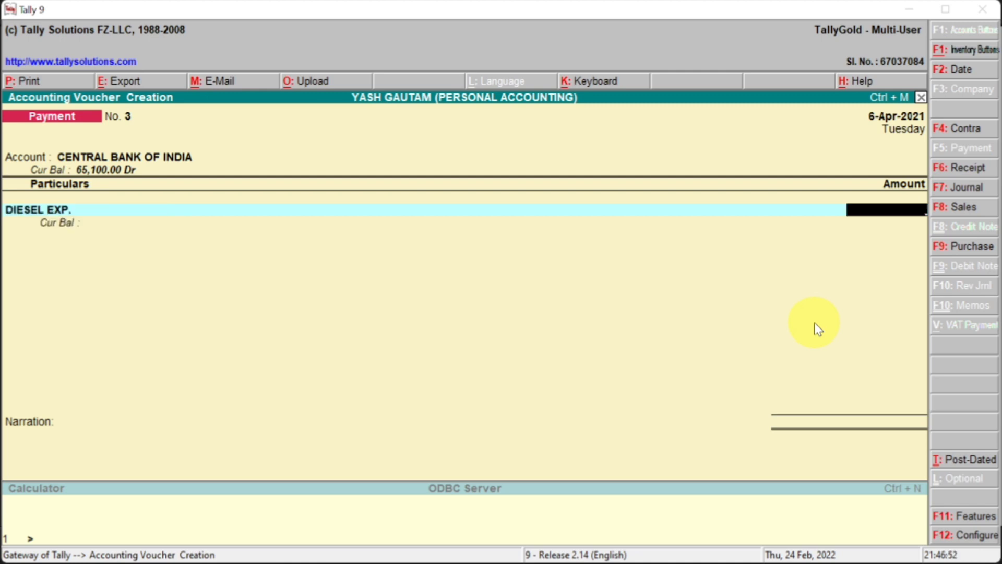
Set the DIESEL EXP. amount to 2,500 and save the payment voucher with no narration.
{"action": "key", "text": "alt+Tab"}
{"action": "type", "text": "2,500"}
{"action": "key", "text": "Return"}
{"action": "key", "text": "Return"}
{"action": "key", "text": "Return"}
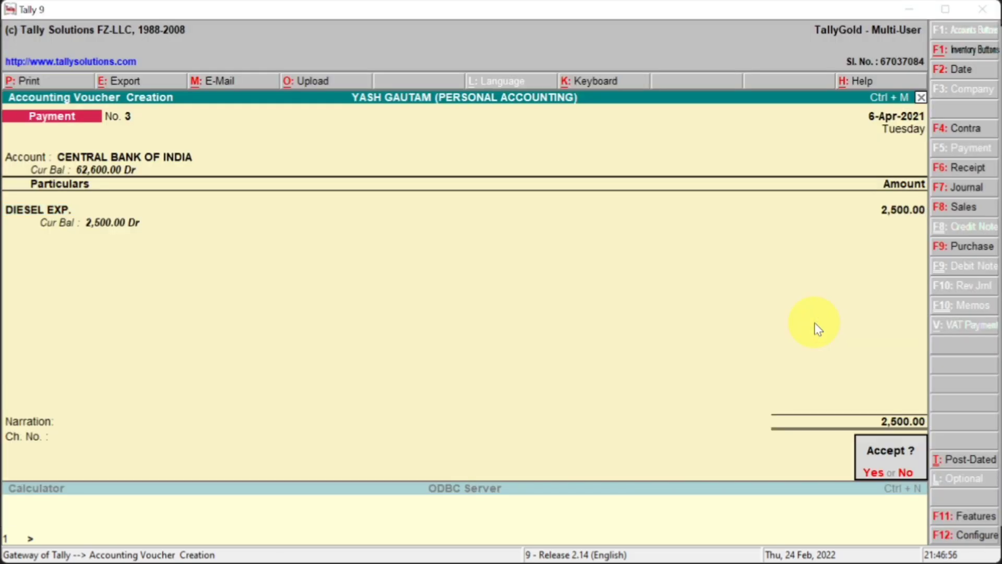
{"action": "key", "text": "Return"}
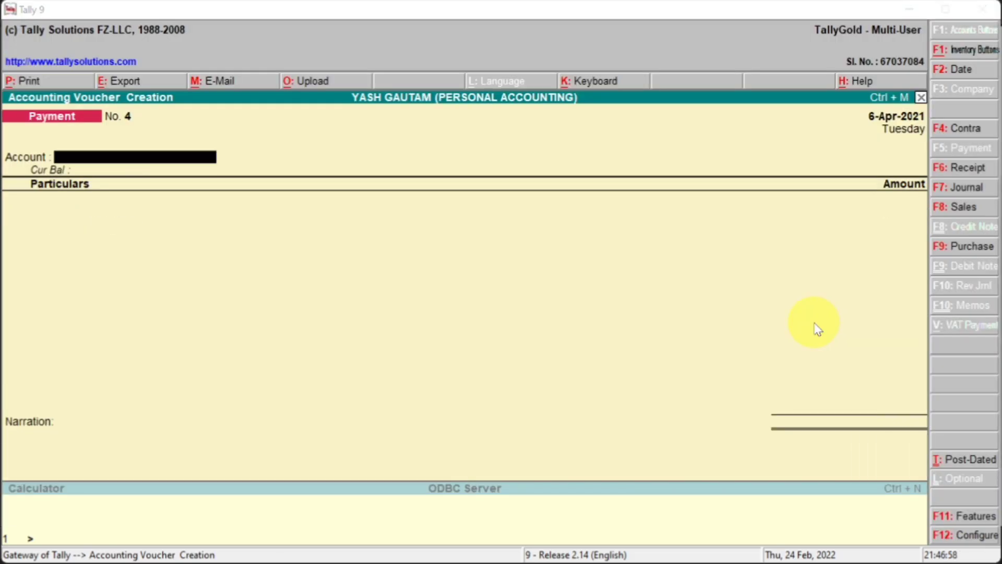
Check the date of the DE JURE ADVISORS LLP entry in the bank statement PDF and set the voucher date to 8.4.
{"action": "key", "text": "alt+Tab"}
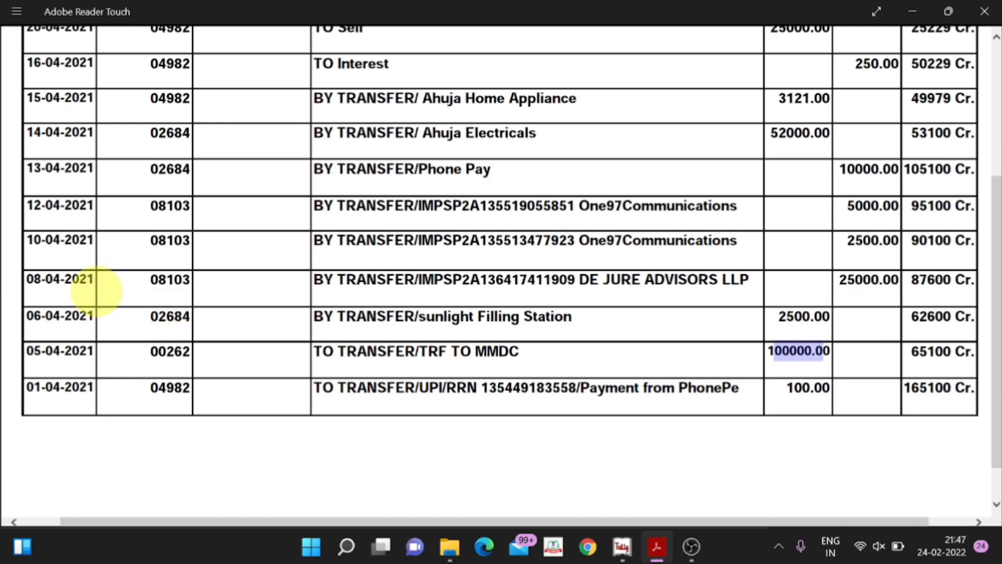
{"action": "key", "text": "alt+Tab"}
{"action": "key", "text": "F2"}
{"action": "type", "text": "8.4"}
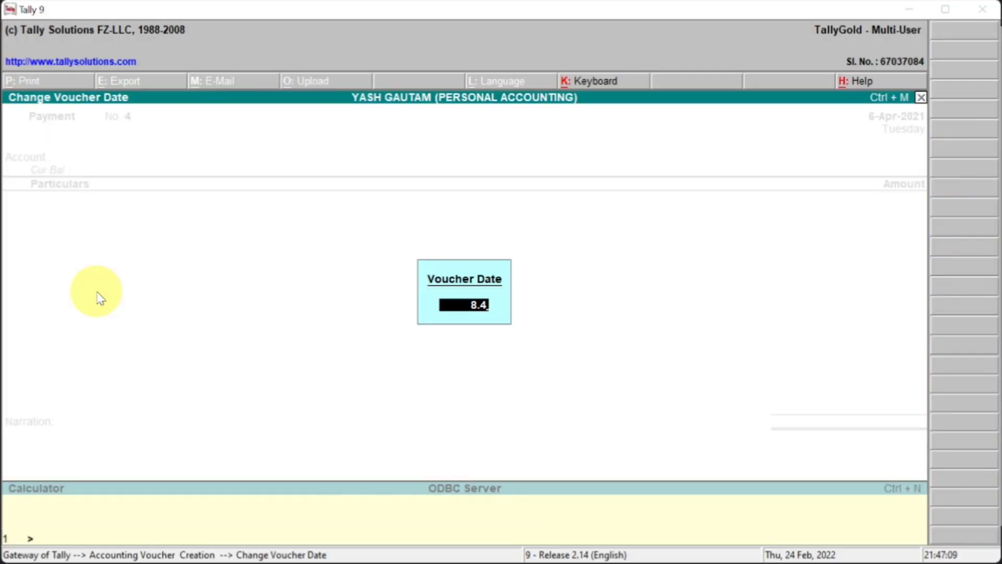
{"action": "key", "text": "Return"}
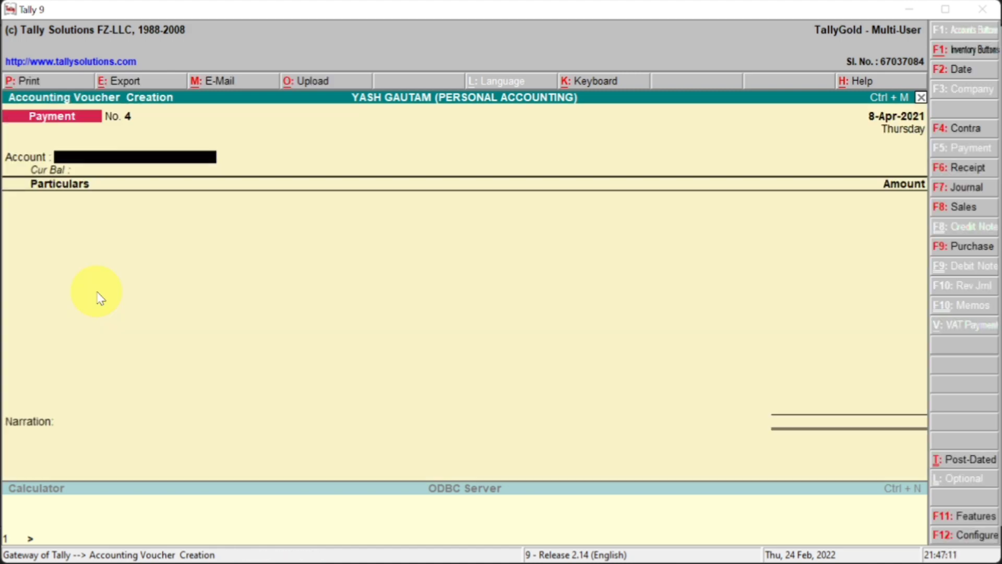
Highlight the 08-04-2021 deposit in the bank statement PDF and start a Receipt voucher in Tally with CENTRAL BANK OF INDIA as its account.
{"action": "key", "text": "alt+Tab"}
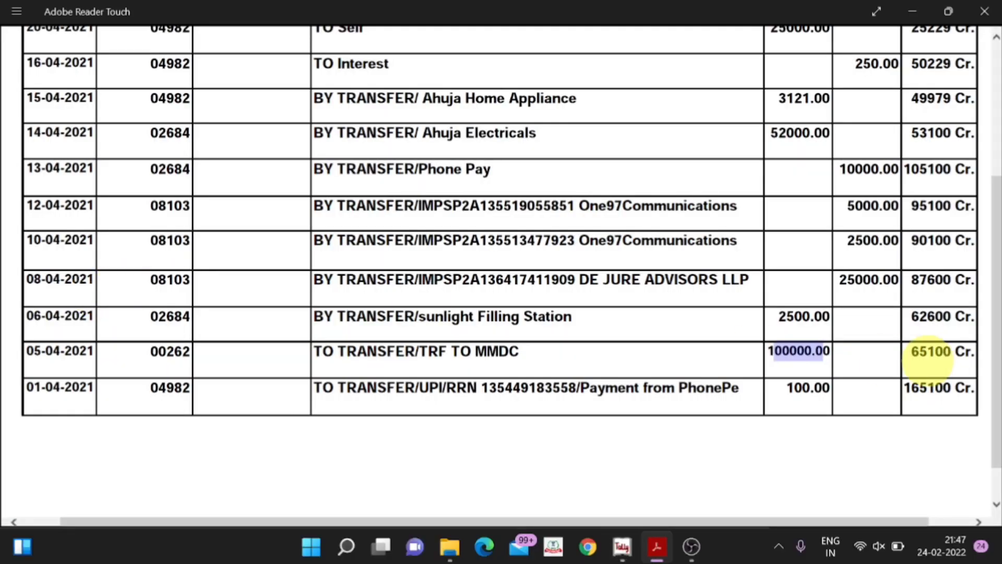
{"action": "left_click_drag", "start_coordinate": [839, 280], "coordinate": [898, 281]}
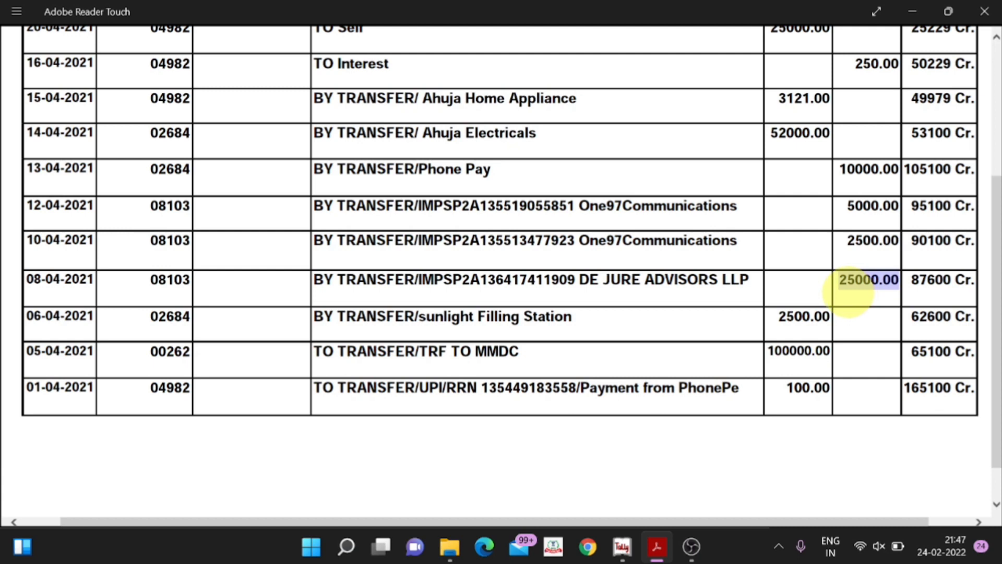
{"action": "key", "text": "alt+Tab"}
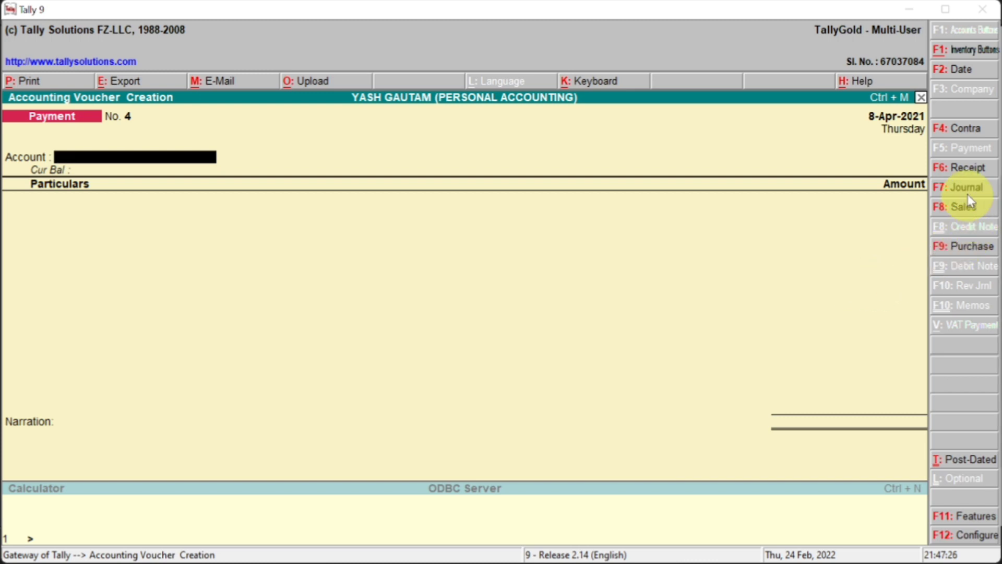
{"action": "left_click", "coordinate": [967, 168]}
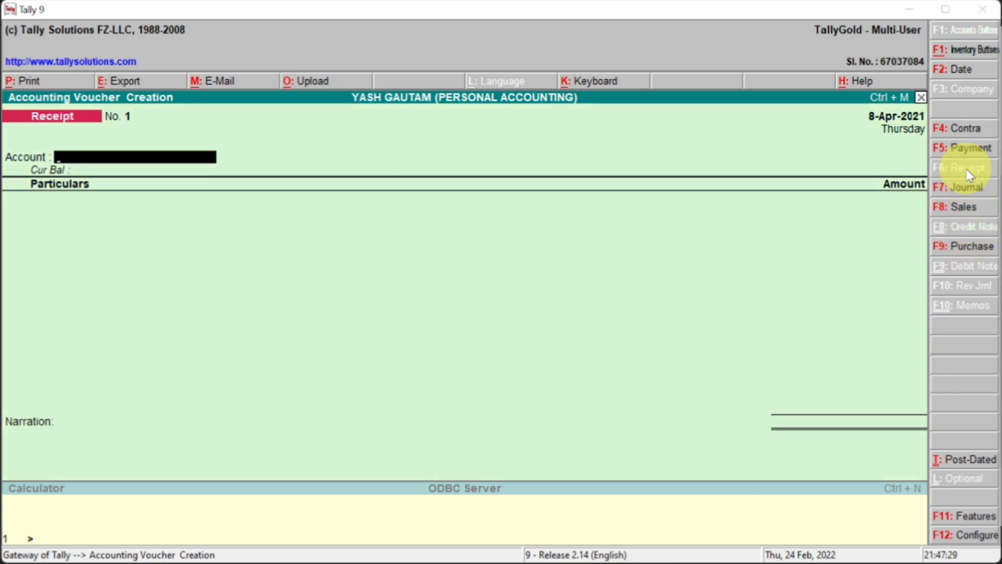
{"action": "type", "text": "ce"}
{"action": "key", "text": "Return"}
Choose SALARY as the receipt's particulars ledger, set its amount to 25000 and save the voucher with no narration.
{"action": "type", "text": "Sala"}
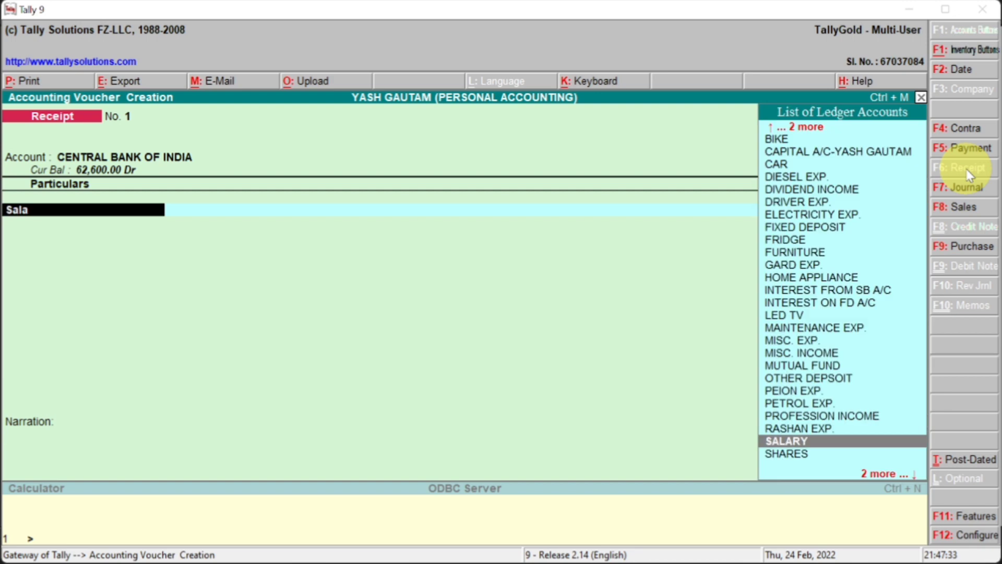
{"action": "key", "text": "Return"}
{"action": "key", "text": "alt+Tab"}
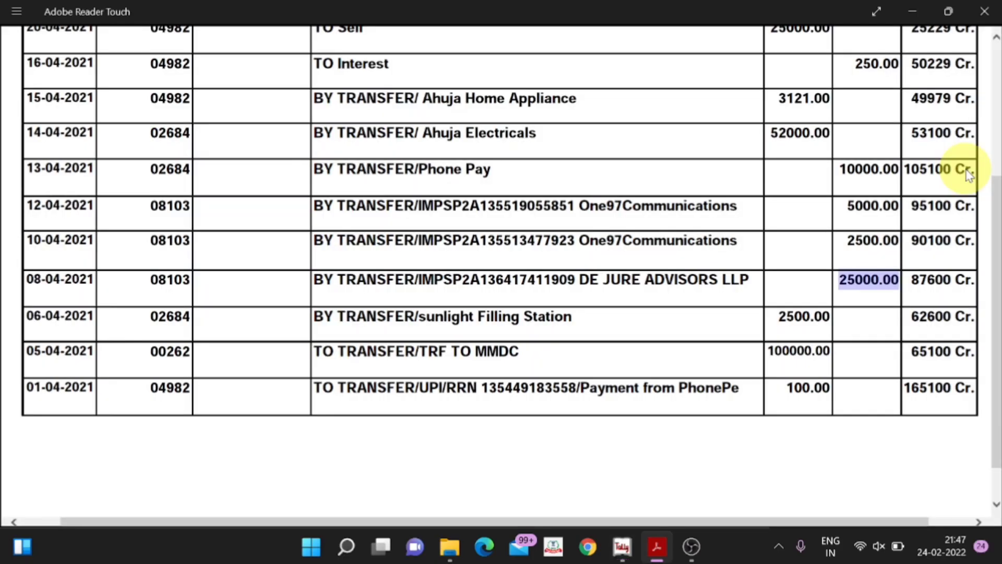
{"action": "key", "text": "alt+Tab"}
{"action": "type", "text": "25000"}
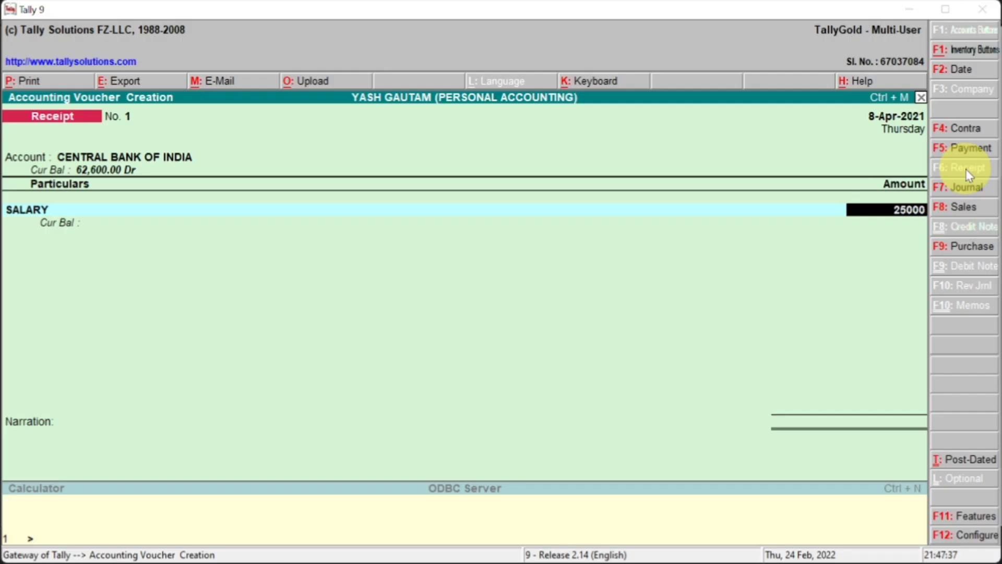
{"action": "key", "text": "Return"}
{"action": "key", "text": "Return"}
{"action": "key", "text": "Return"}
{"action": "key", "text": "Return"}
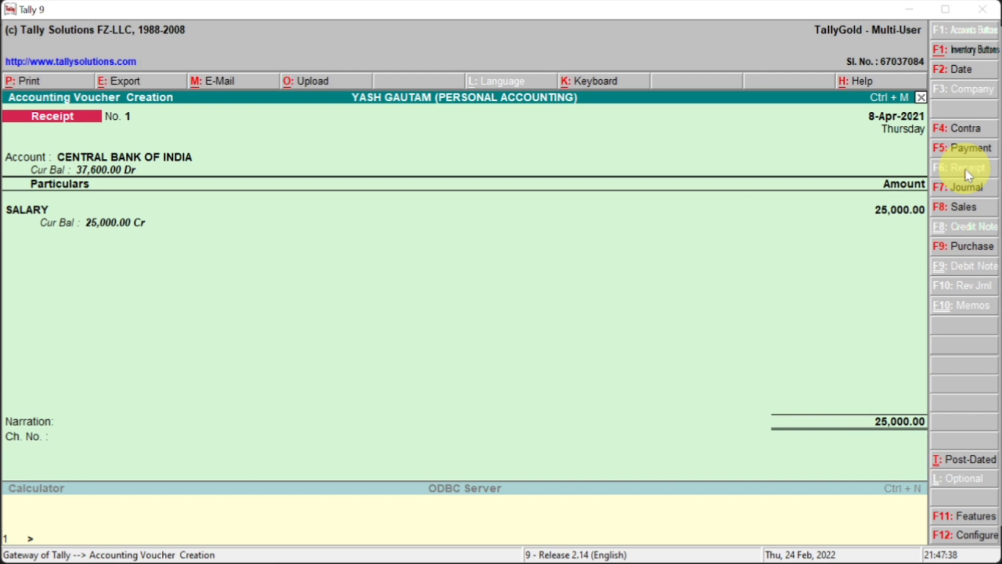
Check the date of the 2500.00 One97Communications deposit in the bank statement PDF and set the new receipt's date to 10.4.
{"action": "key", "text": "alt+Tab"}
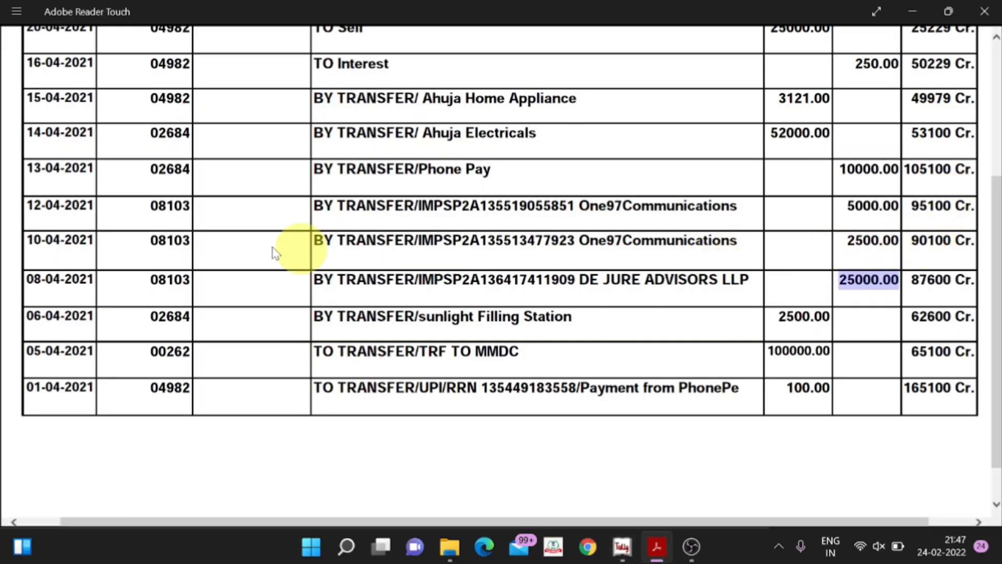
{"action": "key", "text": "alt+Tab"}
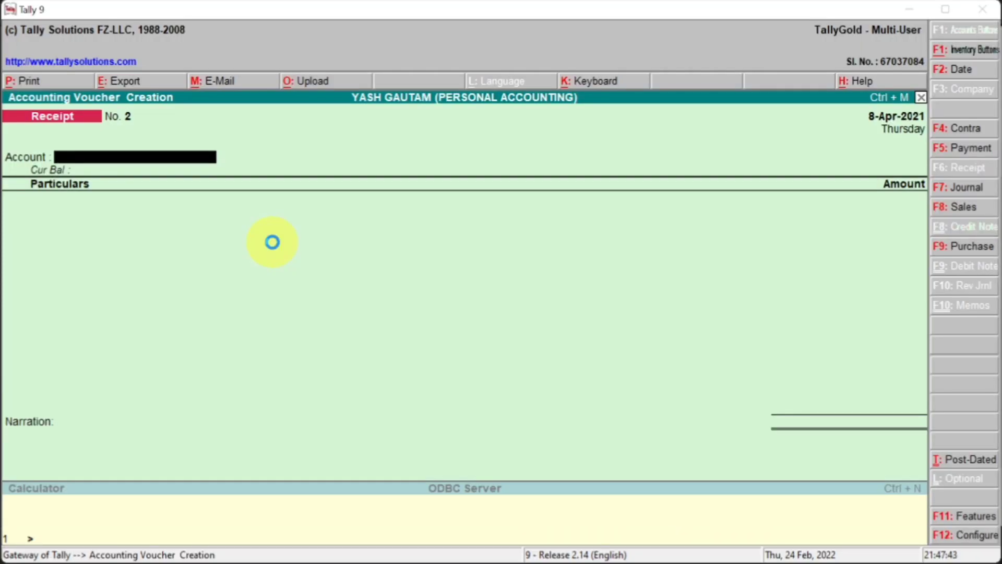
{"action": "key", "text": "F2"}
{"action": "type", "text": "10.4"}
{"action": "key", "text": "Return"}
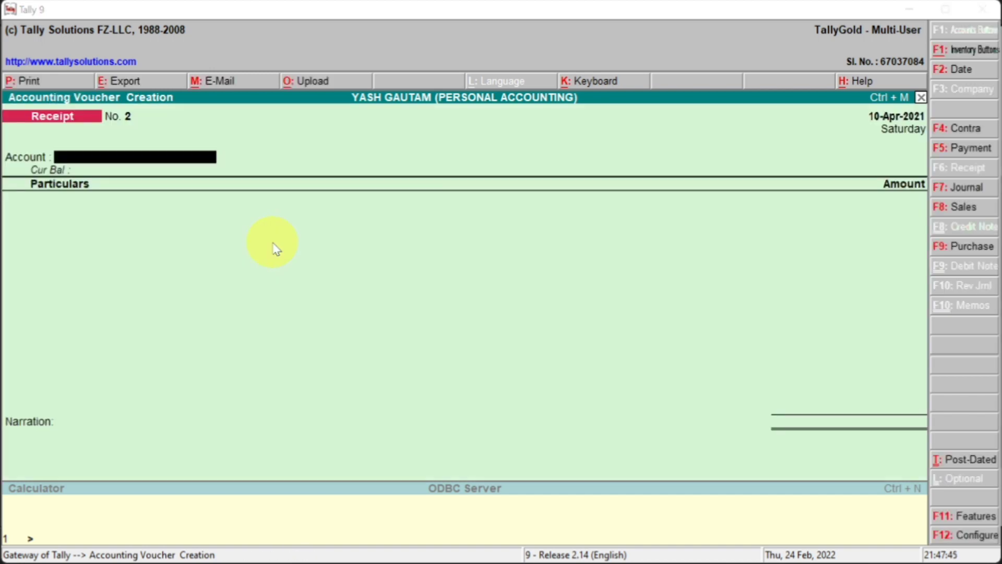
Set CENTRAL BANK OF INDIA as the 10-Apr-2021 receipt's account and PROFESSION INCOME as its particulars ledger.
{"action": "key", "text": "alt+Tab"}
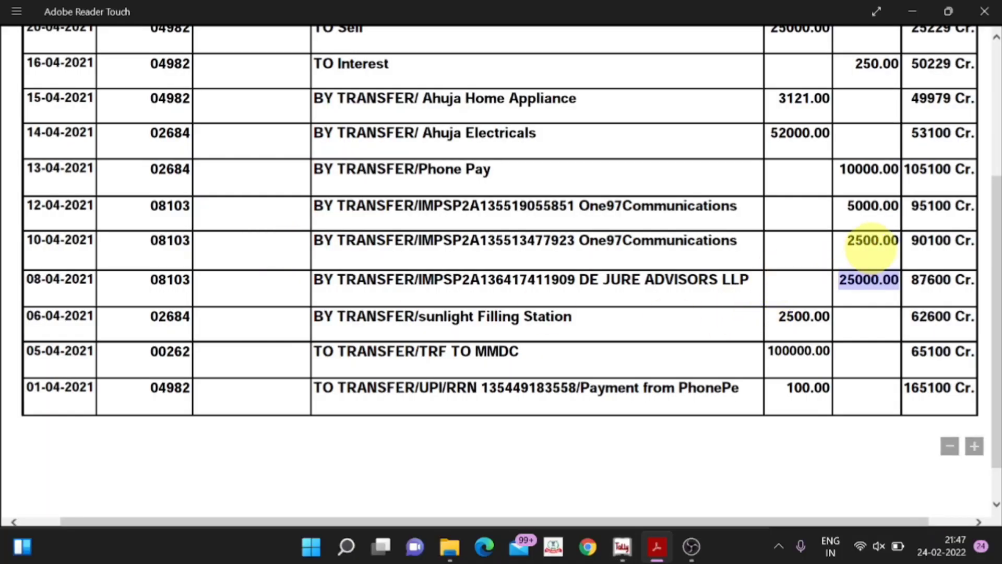
{"action": "key", "text": "alt+Tab"}
{"action": "type", "text": "Ce"}
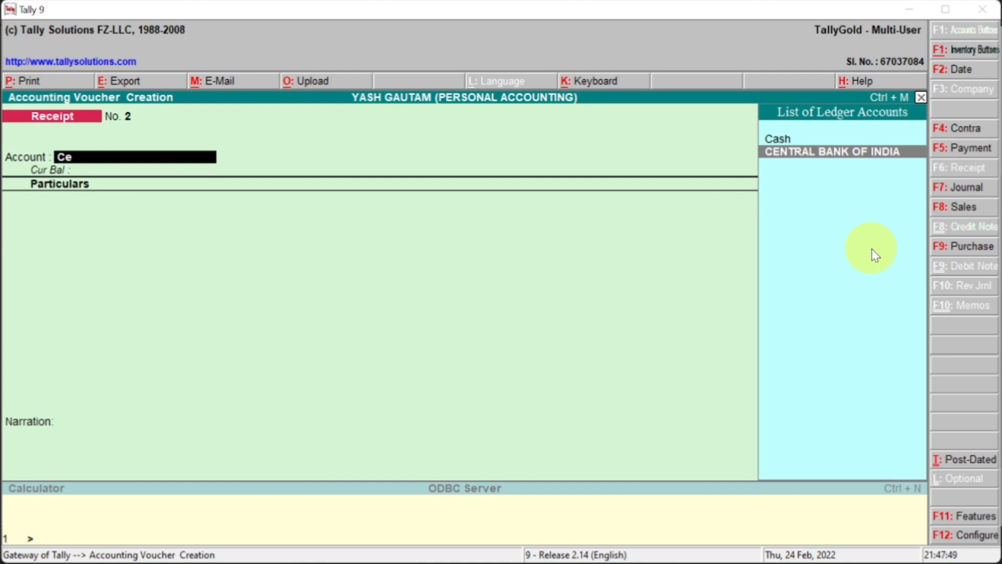
{"action": "key", "text": "Return"}
{"action": "type", "text": "Pr"}
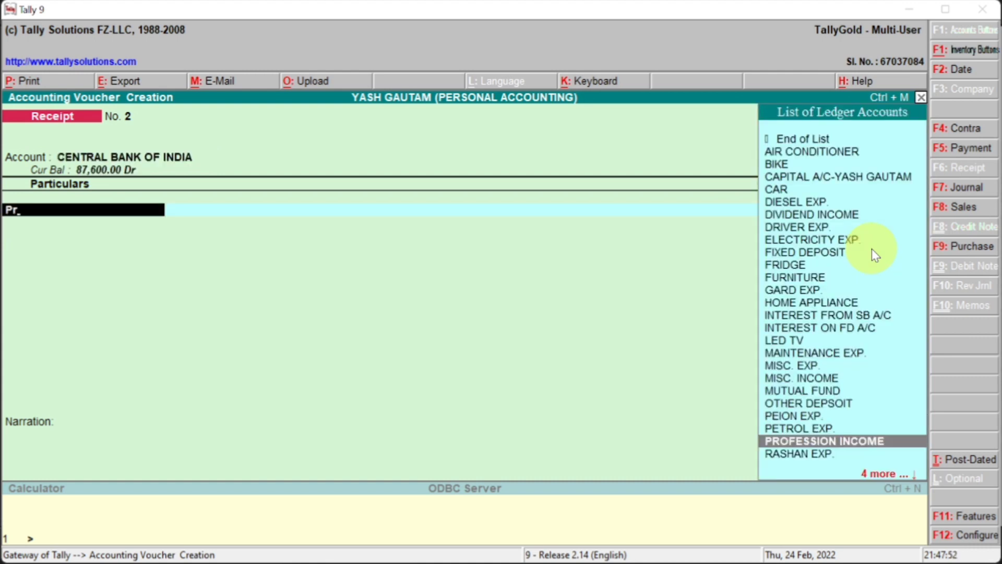
{"action": "key", "text": "Return"}
Check the 10-04-2021 deposit in the bank statement PDF, set the PROFESSION INCOME amount to 2500 and save the receipt with no narration.
{"action": "key", "text": "alt+Tab"}
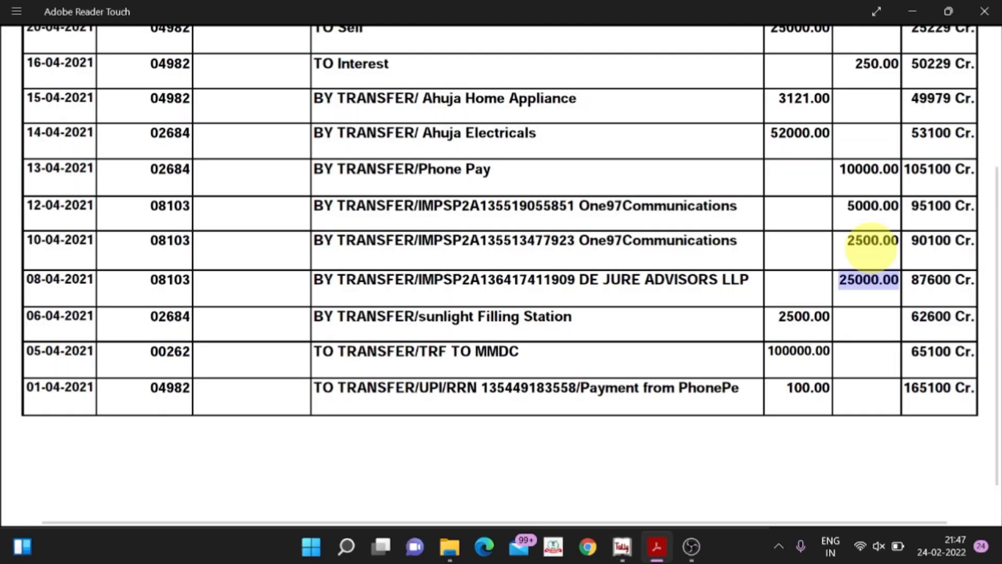
{"action": "key", "text": "alt+Tab"}
{"action": "type", "text": "2500"}
{"action": "key", "text": "Return"}
{"action": "key", "text": "Return"}
{"action": "key", "text": "Return"}
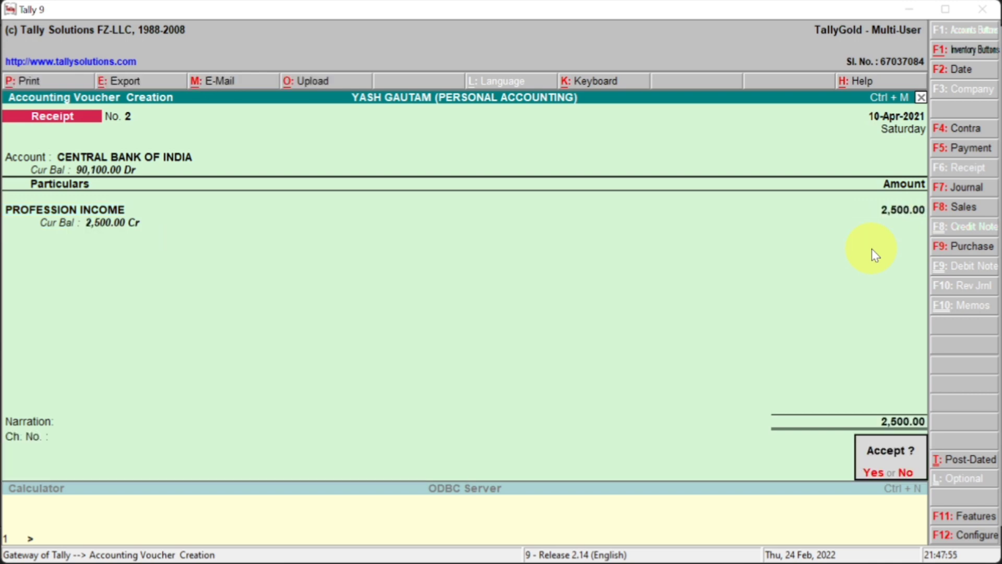
{"action": "key", "text": "Return"}
Check the date of the 5000.00 One97Communications deposit in the bank statement PDF and set the new receipt's date to 12-Apr-2021.
{"action": "key", "text": "alt+Tab"}
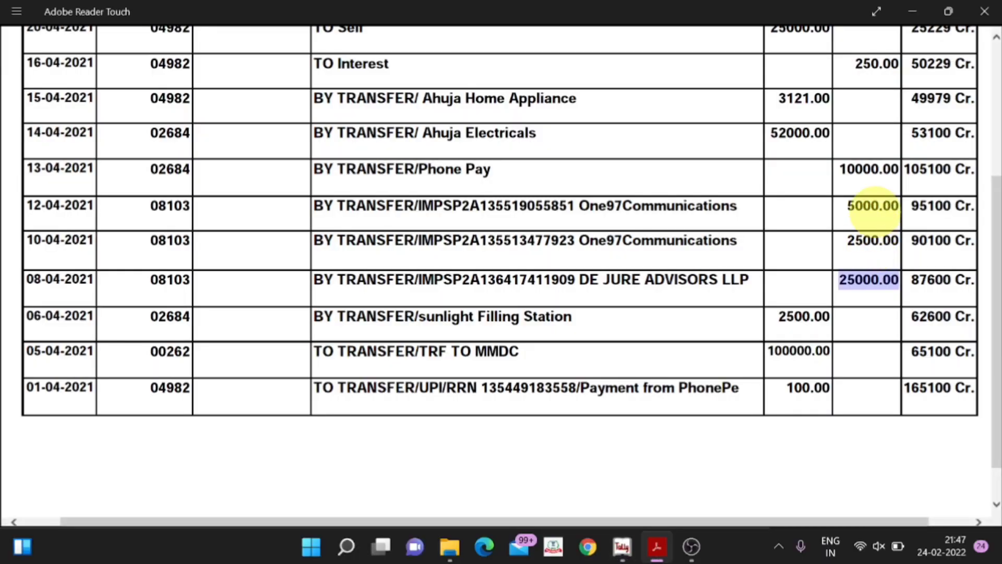
{"action": "key", "text": "alt+Tab"}
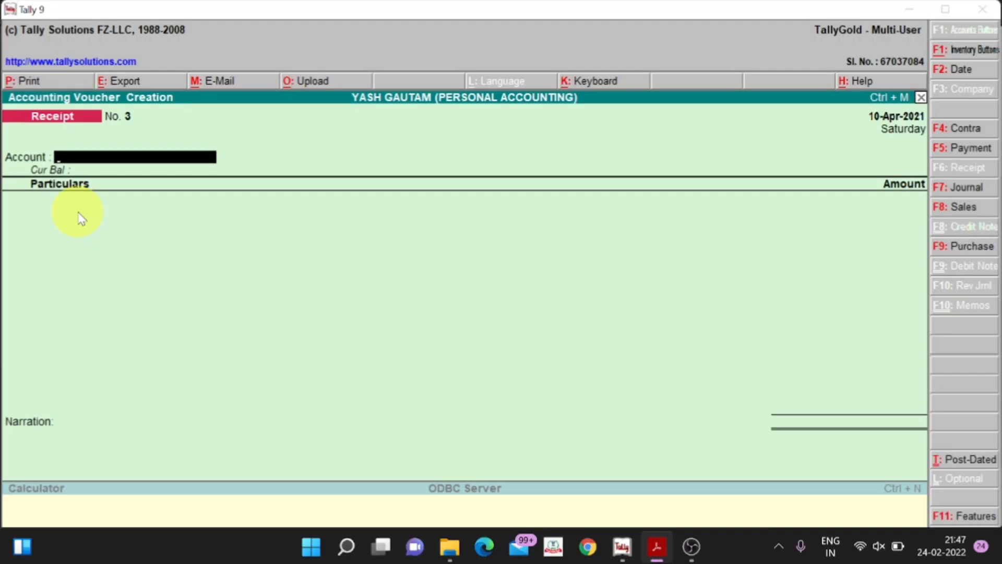
{"action": "key", "text": "F2"}
{"action": "type", "text": "1"}
{"action": "type", "text": "2-Apr-2021"}
{"action": "key", "text": "Return"}
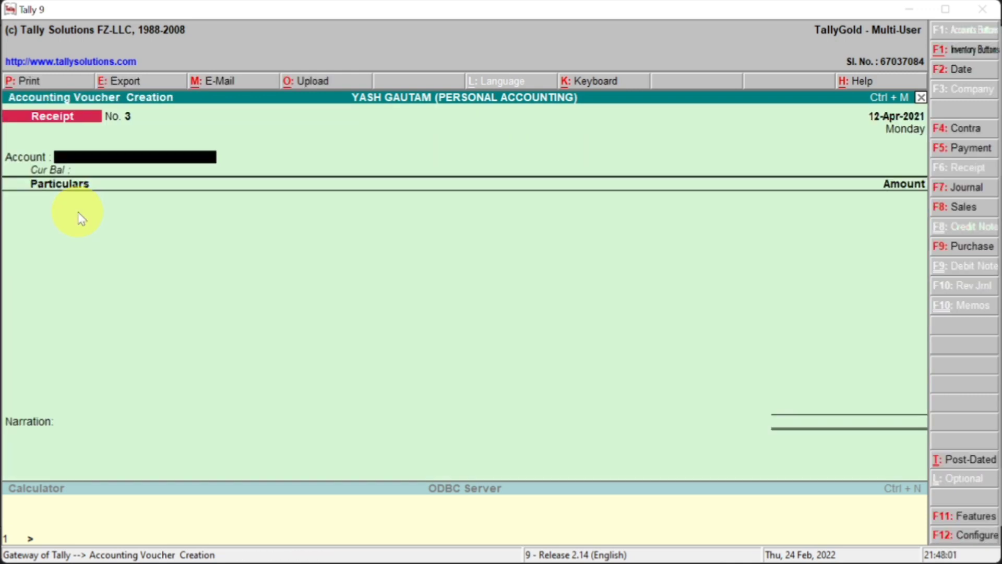
Highlight the 12-04-2021 deposit in the bank statement PDF and assign CENTRAL BANK OF INDIA and PROFESSION INCOME as the receipt's account and particulars.
{"action": "key", "text": "alt+Tab"}
{"action": "key", "text": "alt+Tab"}
{"action": "key", "text": "alt+Tab"}
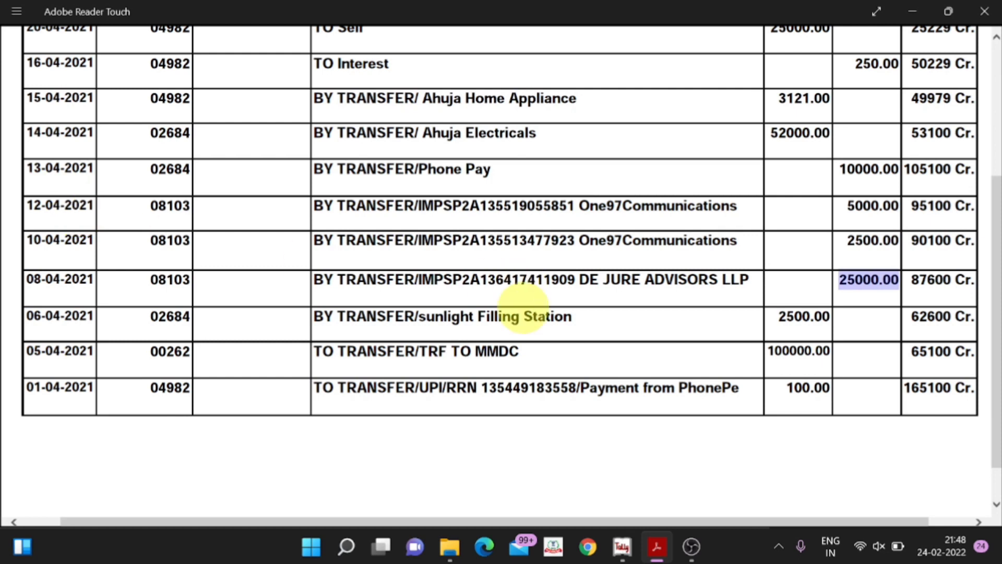
{"action": "left_click_drag", "start_coordinate": [848, 206], "coordinate": [881, 205]}
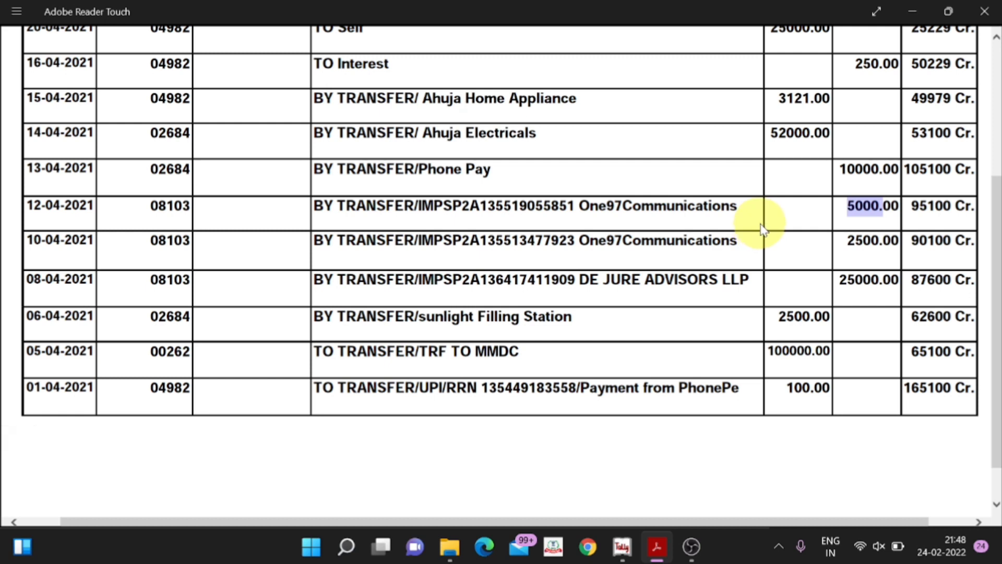
{"action": "key", "text": "alt+Tab"}
{"action": "type", "text": "Pr"}
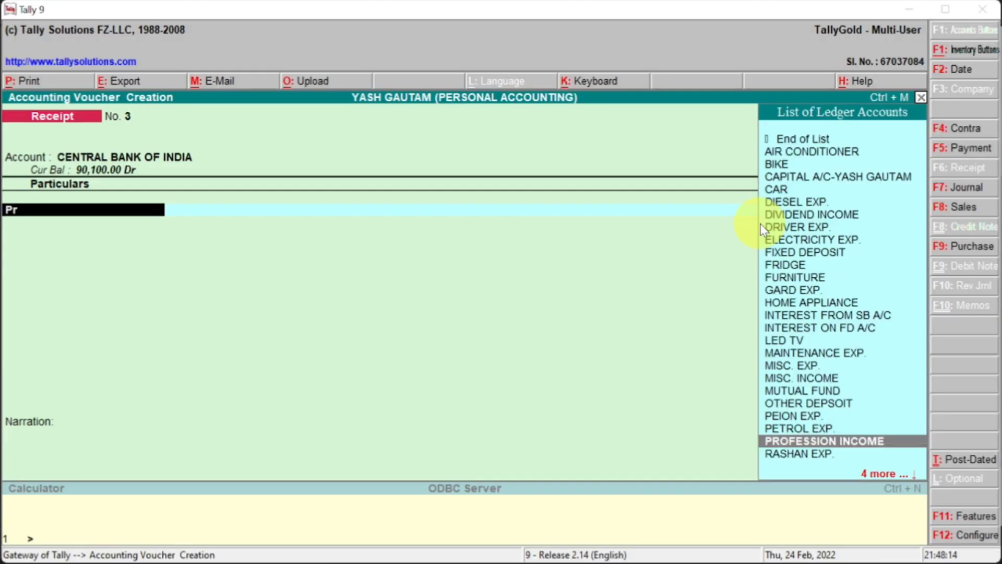
{"action": "key", "text": "alt+Tab"}
{"action": "key", "text": "alt+Tab"}
{"action": "key", "text": "Return"}
Set the PROFESSION INCOME amount to 5,000, compare it with the bank statement PDF and save the 12-Apr-2021 receipt with no narration.
{"action": "type", "text": "5,00"}
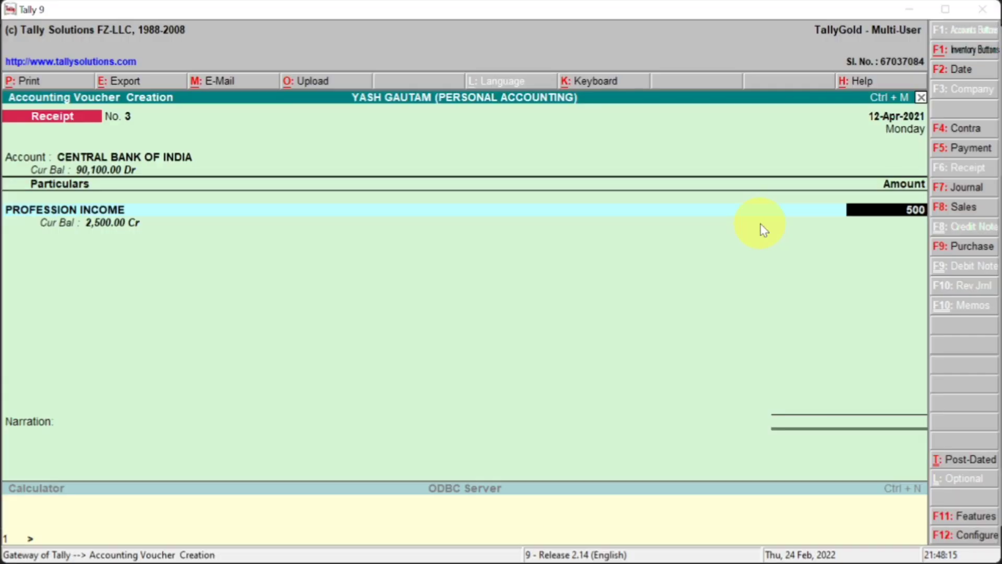
{"action": "type", "text": "0"}
{"action": "key", "text": "Return"}
{"action": "key", "text": "alt+Tab"}
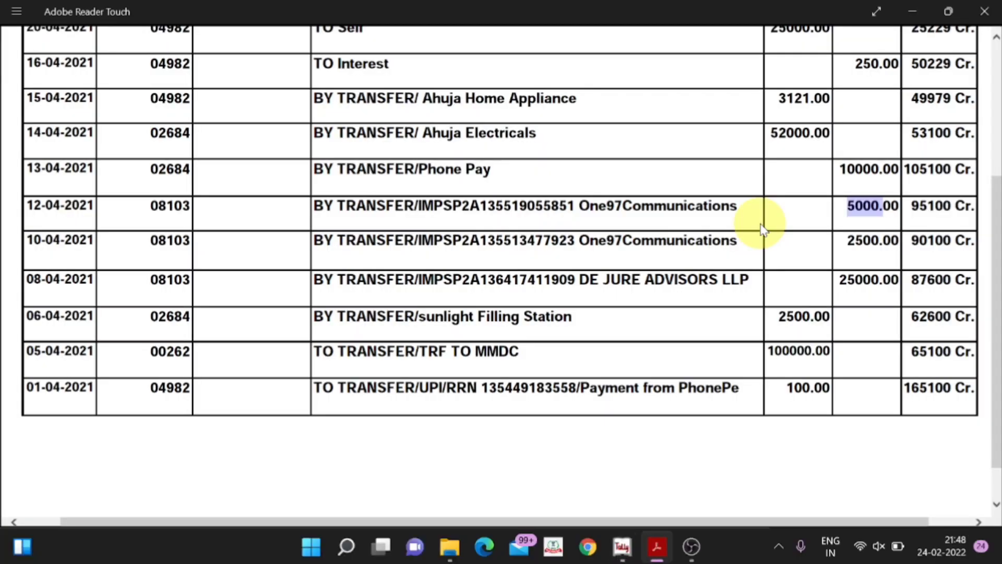
{"action": "key", "text": "alt+Tab"}
{"action": "key", "text": "alt+Tab"}
{"action": "key", "text": "alt+Tab"}
{"action": "key", "text": "Return"}
{"action": "key", "text": "Return"}
{"action": "key", "text": "Return"}
Check the date of the Phone Pay deposit in the bank statement PDF and set the new receipt's date to 13-4-2021.
{"action": "key", "text": "alt+Tab"}
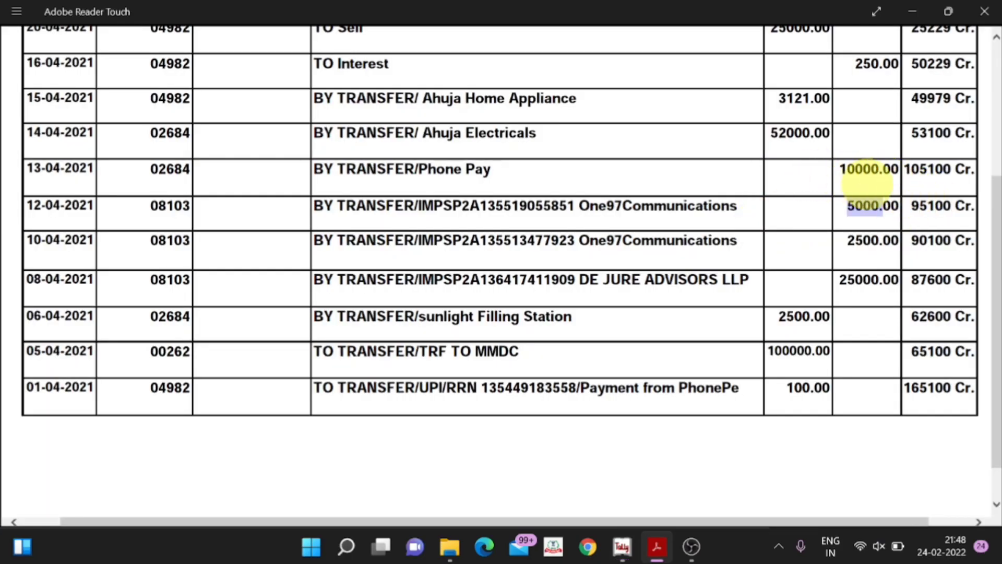
{"action": "key", "text": "alt+Tab"}
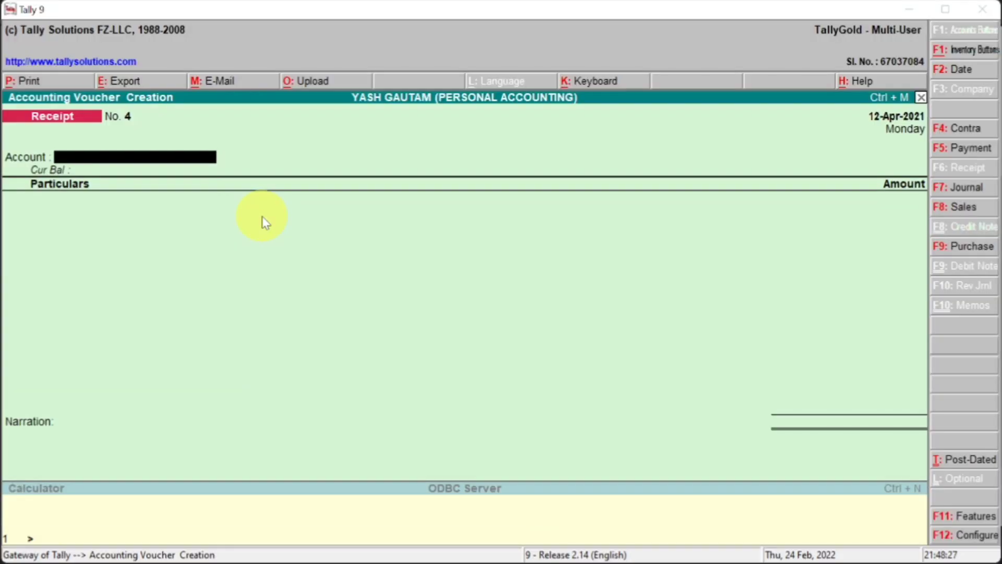
{"action": "key", "text": "F2"}
{"action": "type", "text": "13-4-2021"}
{"action": "key", "text": "Return"}
Choose CENTRAL BANK OF INDIA as the 13-Apr-2021 receipt's account and PROFESSION INCOME as its particulars ledger.
{"action": "type", "text": "Ce"}
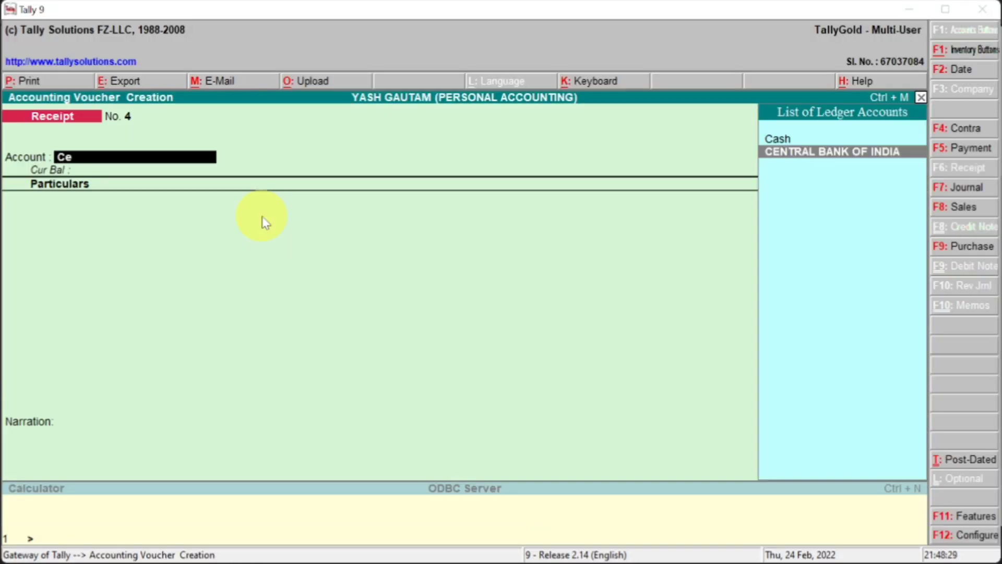
{"action": "key", "text": "alt+Tab"}
{"action": "key", "text": "alt+Tab"}
{"action": "key", "text": "Return"}
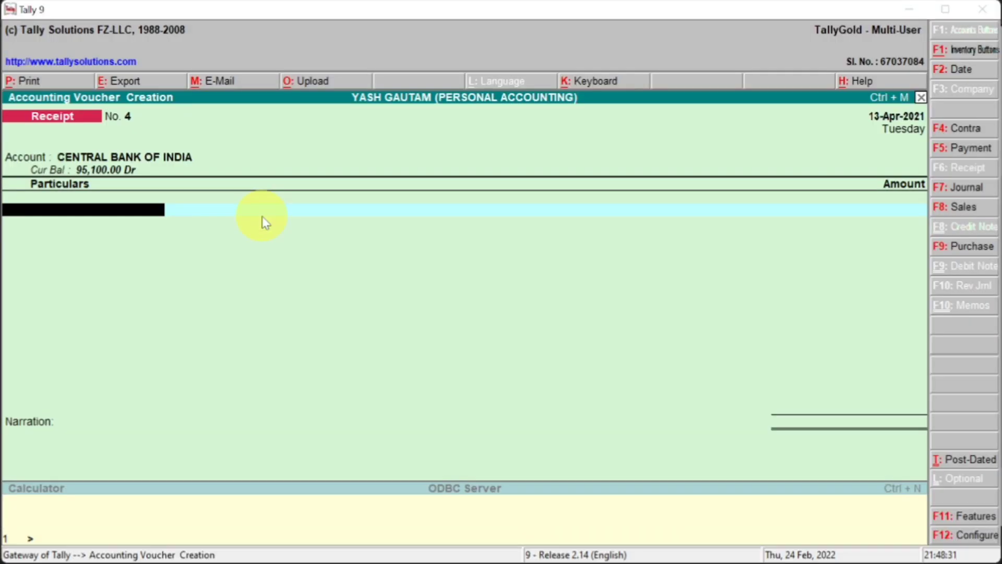
{"action": "type", "text": "Pr"}
{"action": "key", "text": "Return"}
Check the Phone Pay deposit in the bank statement PDF, set the receipt amount to 10,000 and save the voucher with no narration.
{"action": "key", "text": "alt+Tab"}
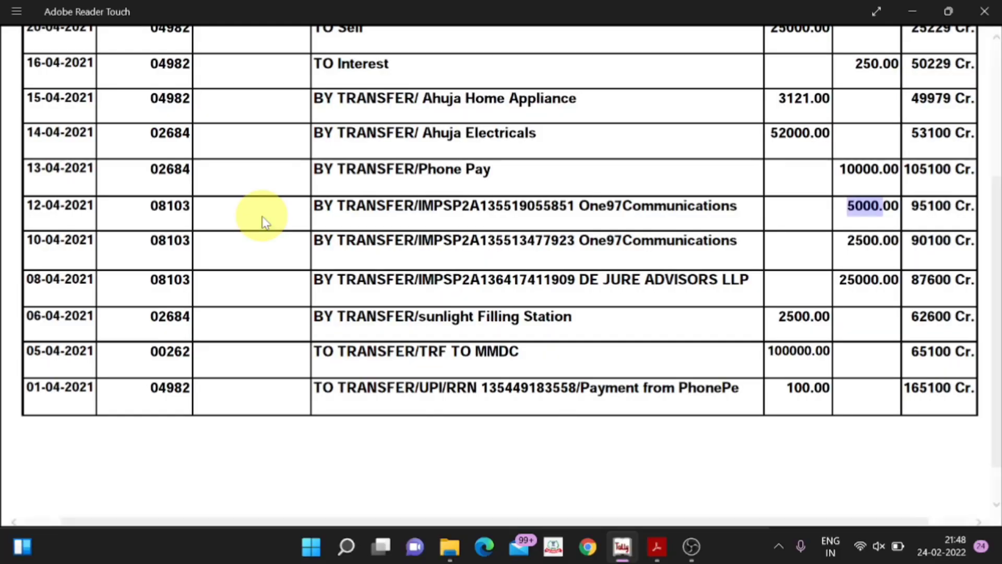
{"action": "key", "text": "alt+Tab"}
{"action": "type", "text": "1000"}
{"action": "key", "text": "Return"}
{"action": "key", "text": "Return"}
{"action": "key", "text": "Return"}
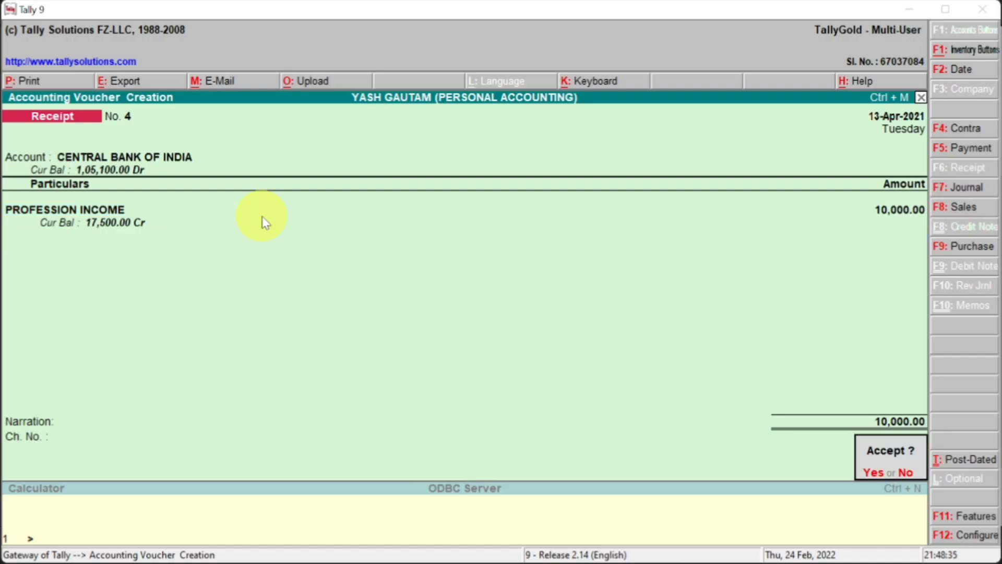
{"action": "key", "text": "Return"}
Check the Ahuja Electricals entry in the bank statement PDF and set the voucher date to 14-4-2021.
{"action": "key", "text": "alt+Tab"}
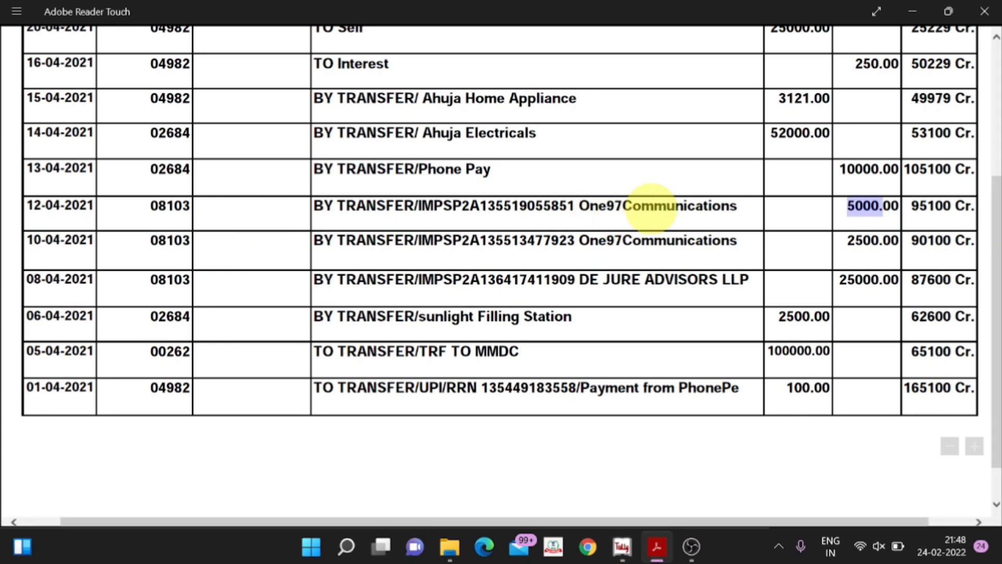
{"action": "scroll", "coordinate": [649, 209], "scroll_direction": "up", "scroll_amount": 2}
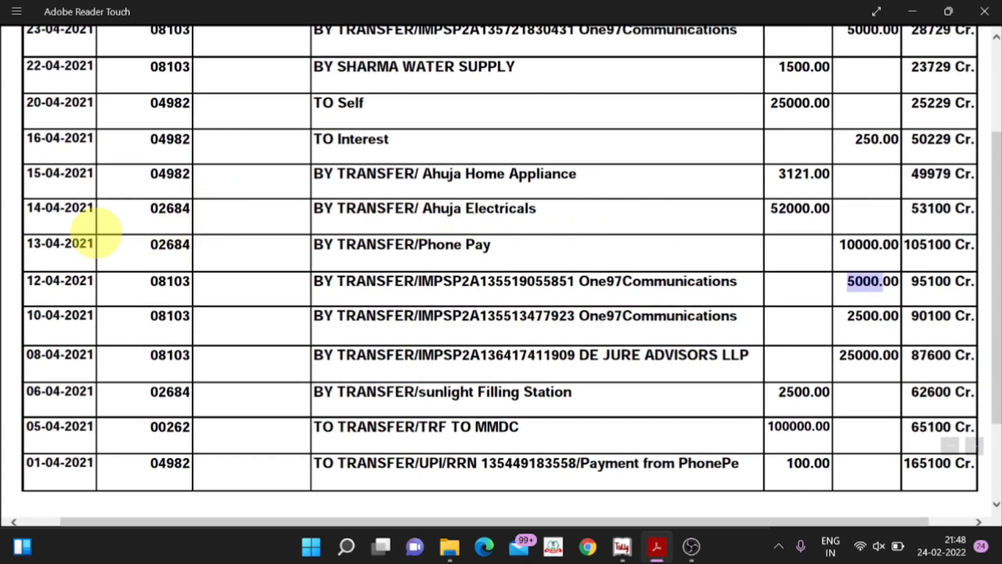
{"action": "key", "text": "alt+Tab"}
{"action": "key", "text": "F2"}
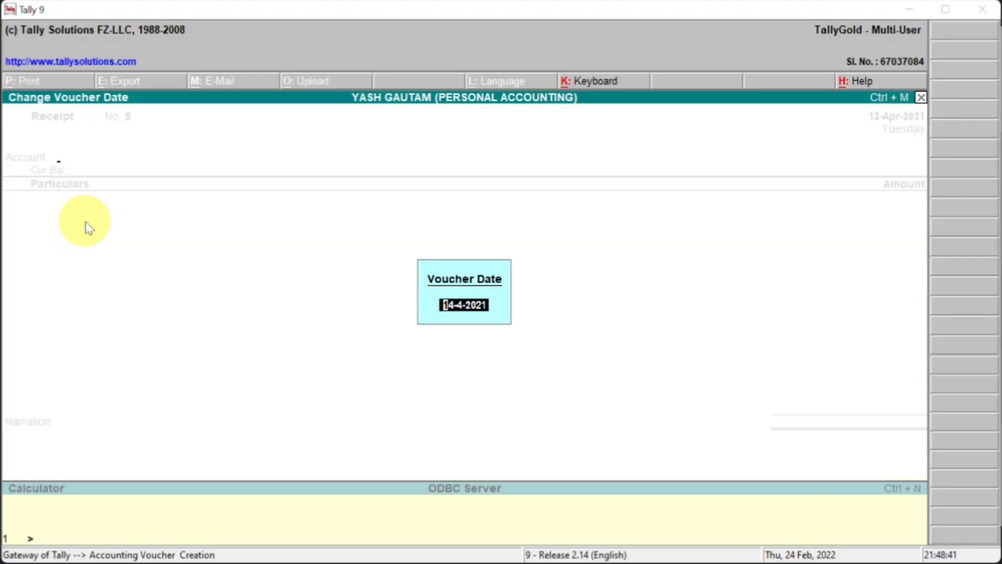
{"action": "key", "text": "alt+Tab"}
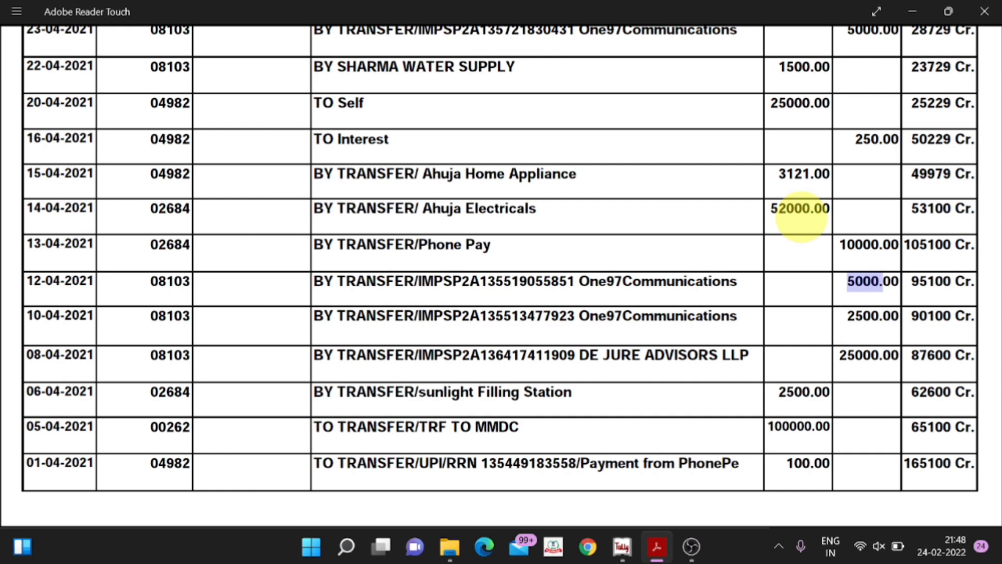
{"action": "key", "text": "alt+Tab"}
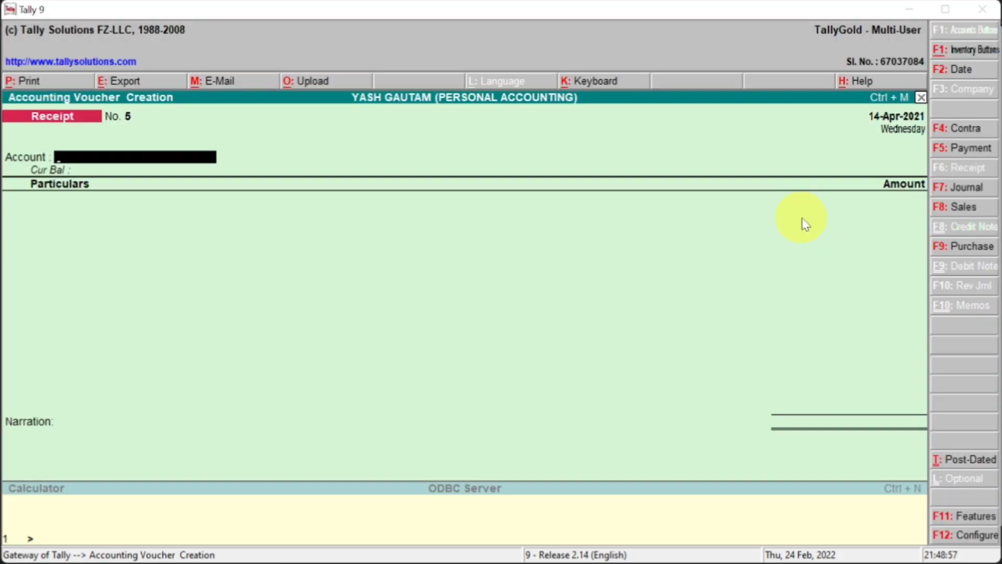
Start a Payment voucher with CENTRAL BANK OF INDIA as its account and AIR CONDITIONER as the particulars ledger for the Ahuja Electricals entry.
{"action": "left_click", "coordinate": [965, 152]}
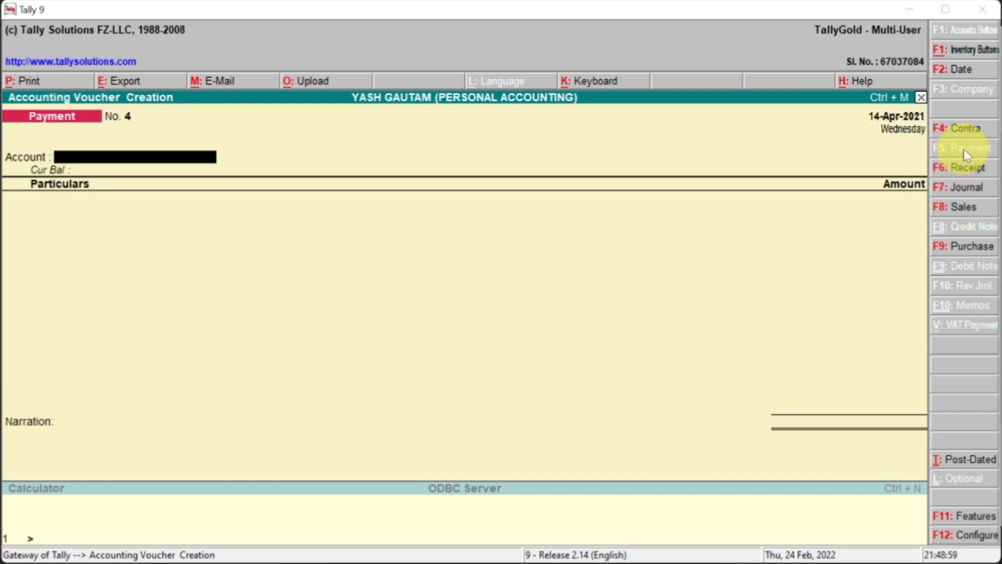
{"action": "type", "text": "Ce"}
{"action": "key", "text": "Return"}
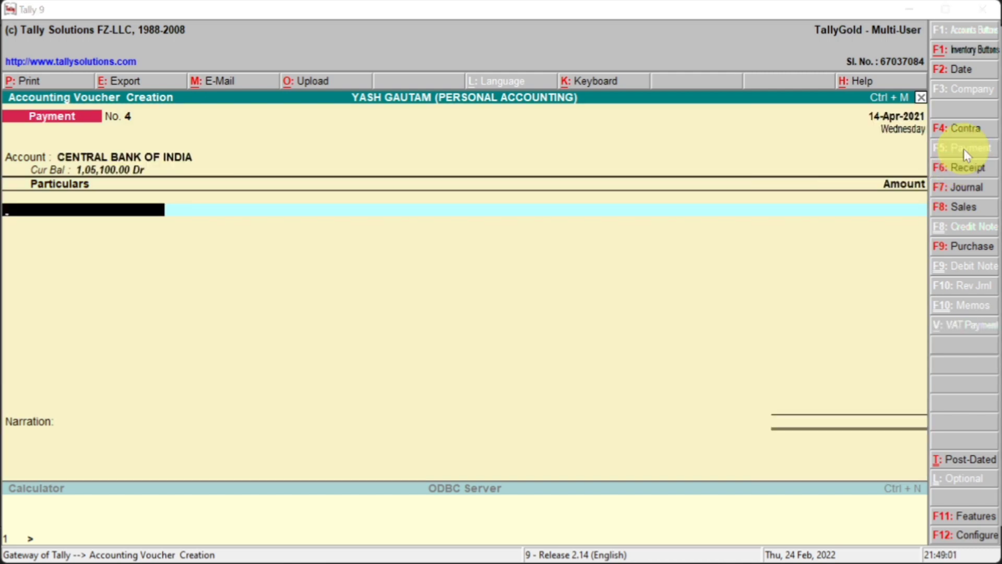
{"action": "key", "text": "alt+Tab"}
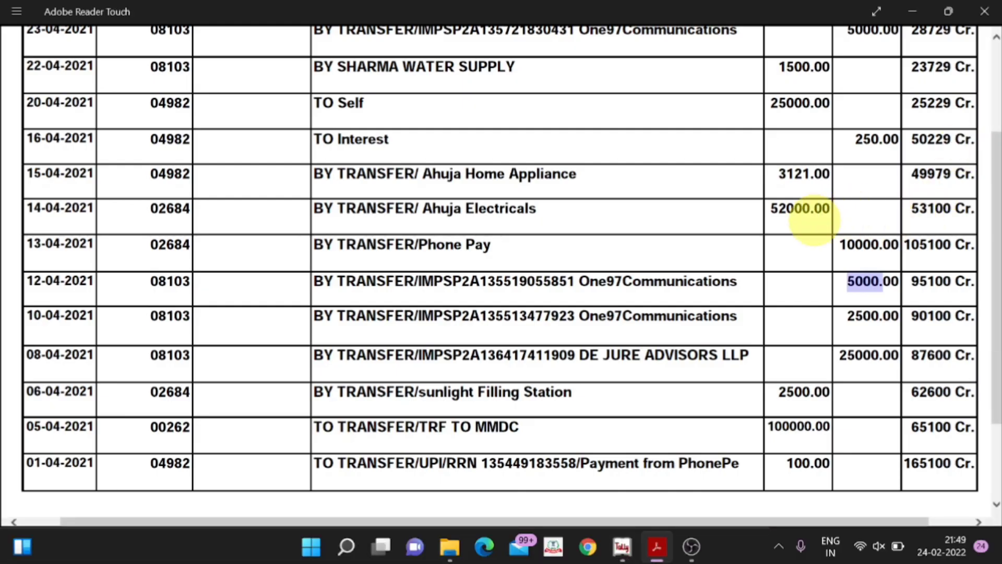
{"action": "key", "text": "alt+Tab"}
{"action": "key", "text": "alt+Tab"}
{"action": "key", "text": "alt+Tab"}
{"action": "type", "text": "Air"}
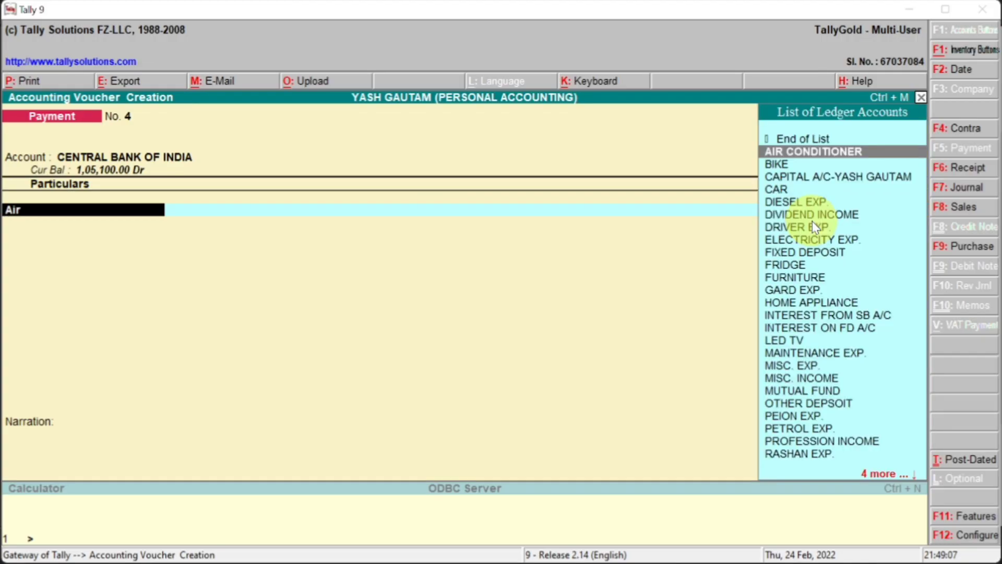
{"action": "key", "text": "Return"}
Set the AIR CONDITIONER amount to 52,000 from the bank statement PDF and save the payment voucher with no narration.
{"action": "key", "text": "alt+Tab"}
{"action": "key", "text": "alt+Tab"}
{"action": "type", "text": "52"}
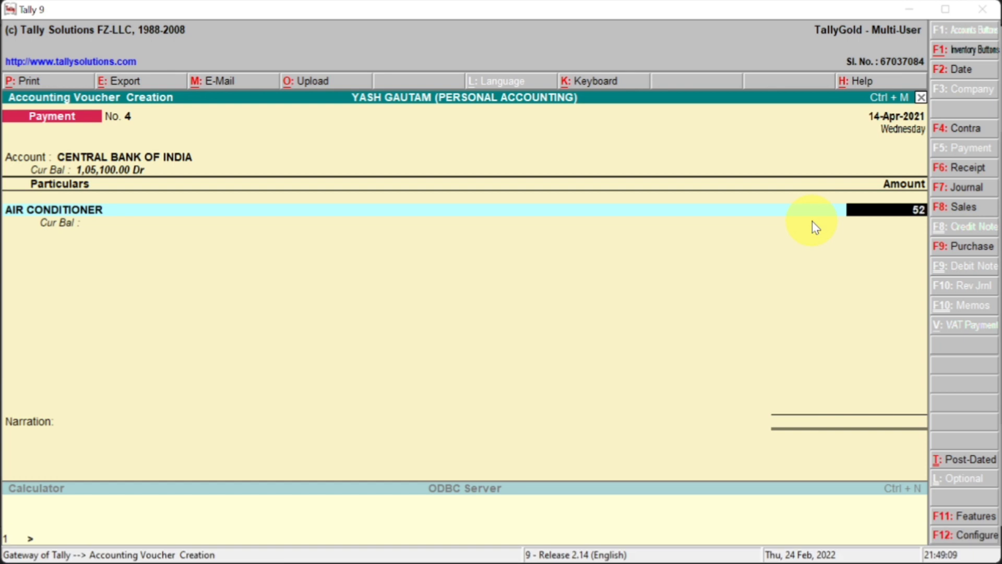
{"action": "type", "text": "000"}
{"action": "key", "text": "Return"}
{"action": "key", "text": "Return"}
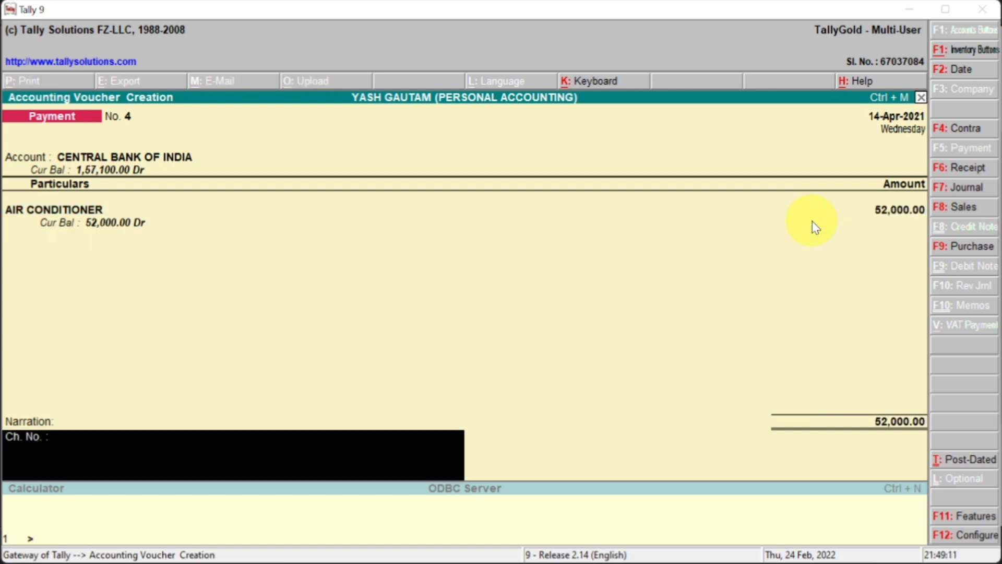
{"action": "key", "text": "Return"}
{"action": "left_click", "coordinate": [812, 221]}
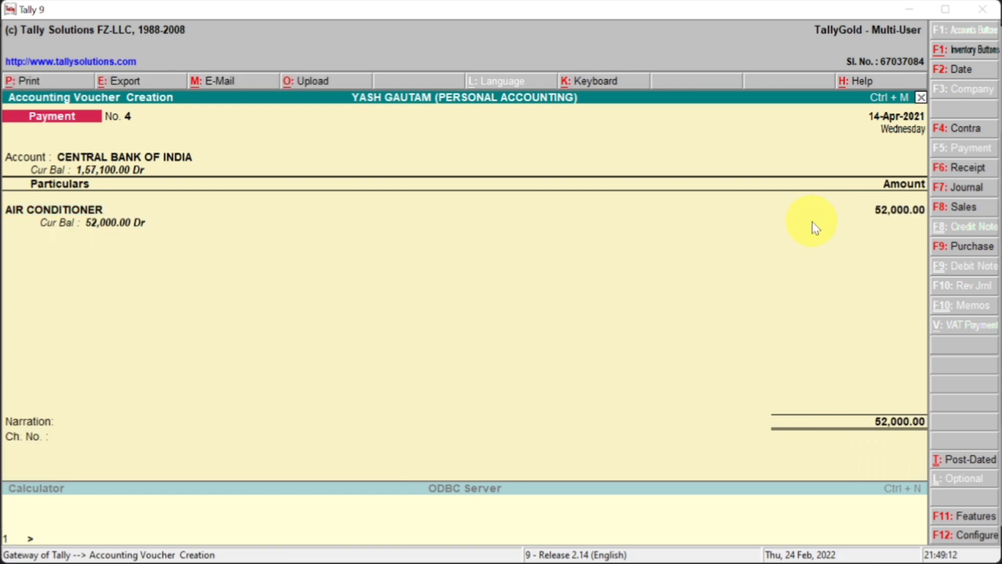
Check the Ahuja Home Appliance entry in the bank statement PDF and advance the voucher date to 15-4-2021.
{"action": "key", "text": "alt+Tab"}
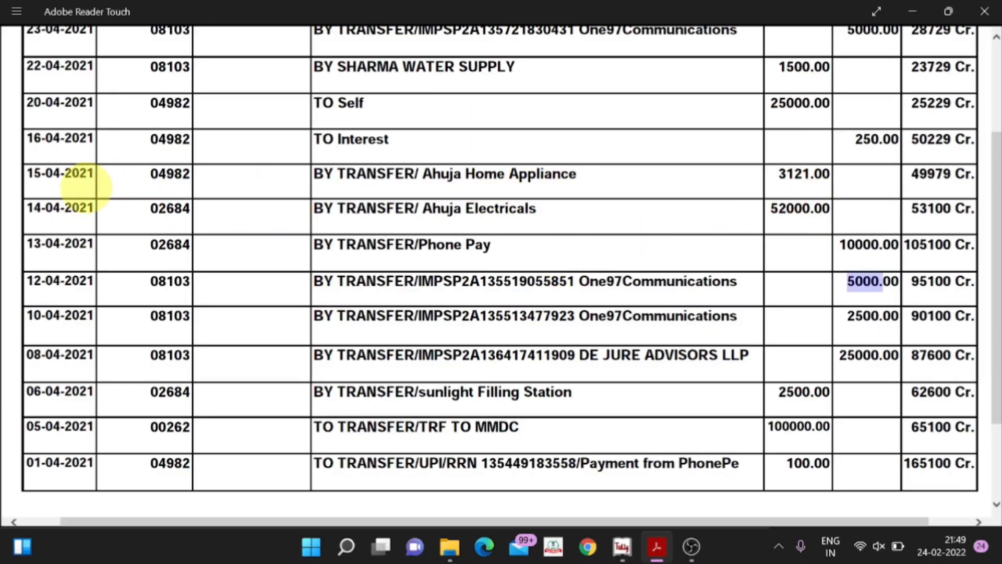
{"action": "key", "text": "alt+Tab"}
{"action": "key", "text": "plus"}
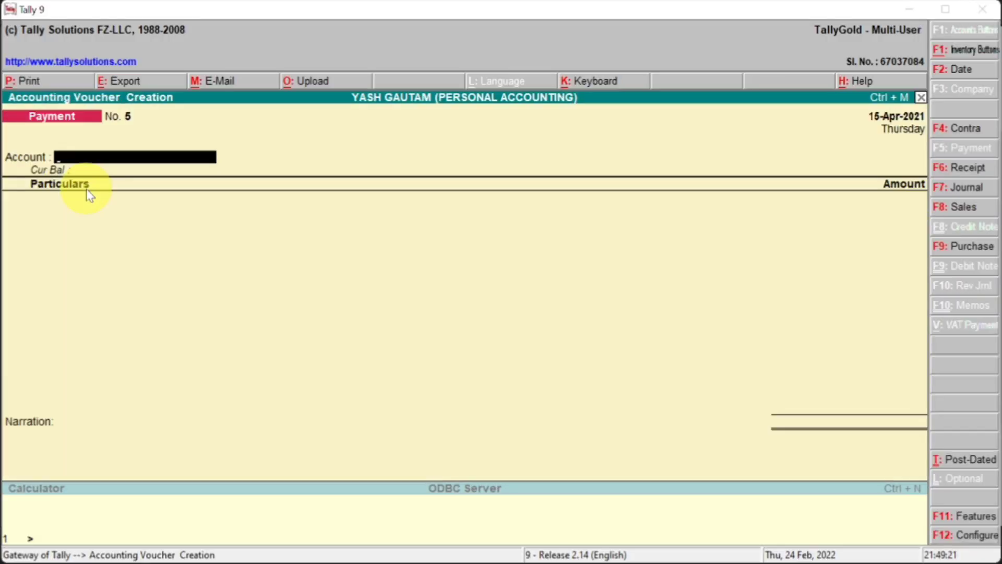
Set the Payment voucher's account to CENTRAL BANK OF INDIA and its particulars ledger to HOME APPLIANCE, following the bank statement PDF.
{"action": "type", "text": "ce"}
{"action": "key", "text": "Return"}
{"action": "key", "text": "alt+Tab"}
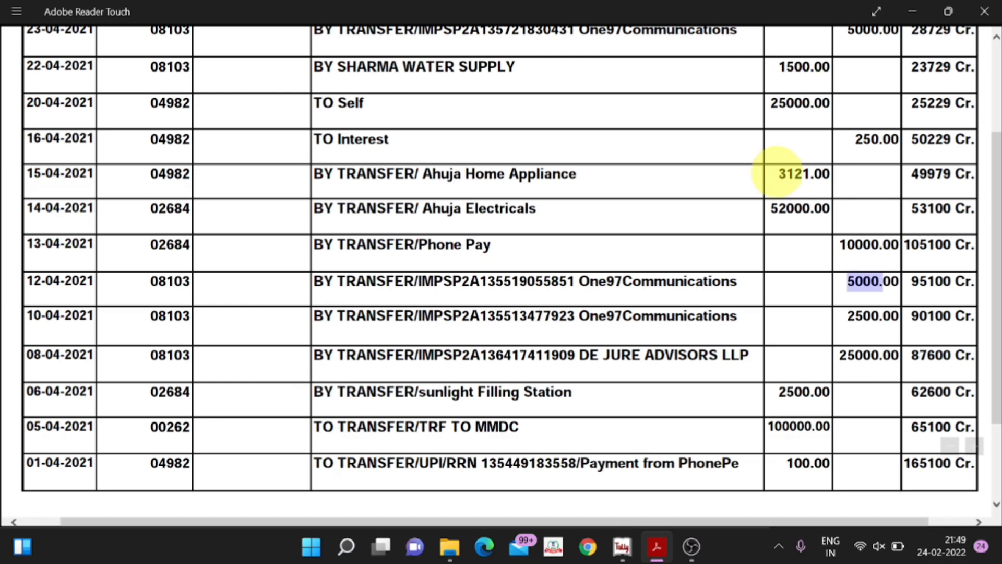
{"action": "key", "text": "alt+Tab"}
{"action": "type", "text": "H"}
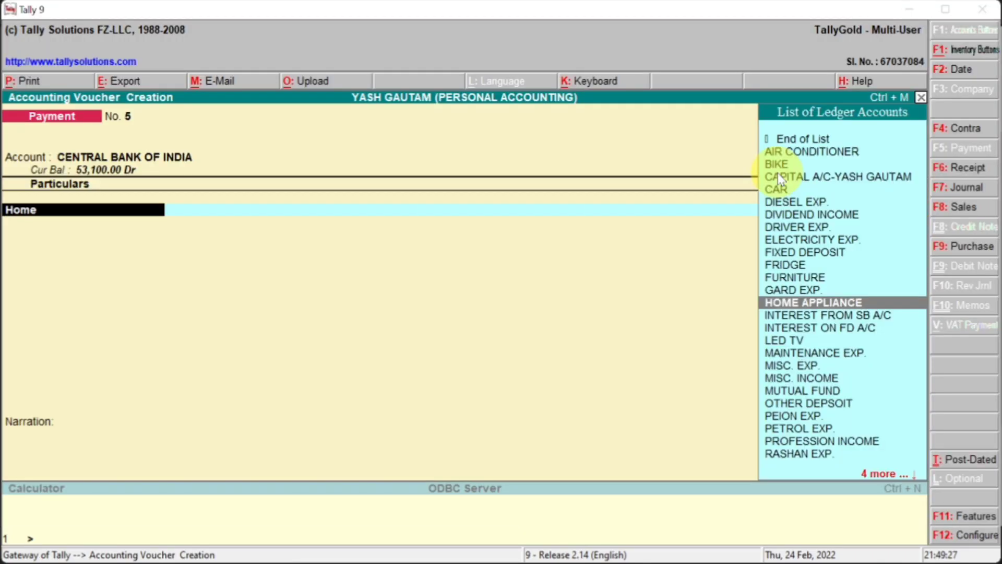
{"action": "key", "text": "Return"}
Set the HOME APPLIANCE amount to 3,121 from the bank statement PDF and save the payment voucher with no narration.
{"action": "key", "text": "alt+Tab"}
{"action": "key", "text": "alt+Tab"}
{"action": "type", "text": "1"}
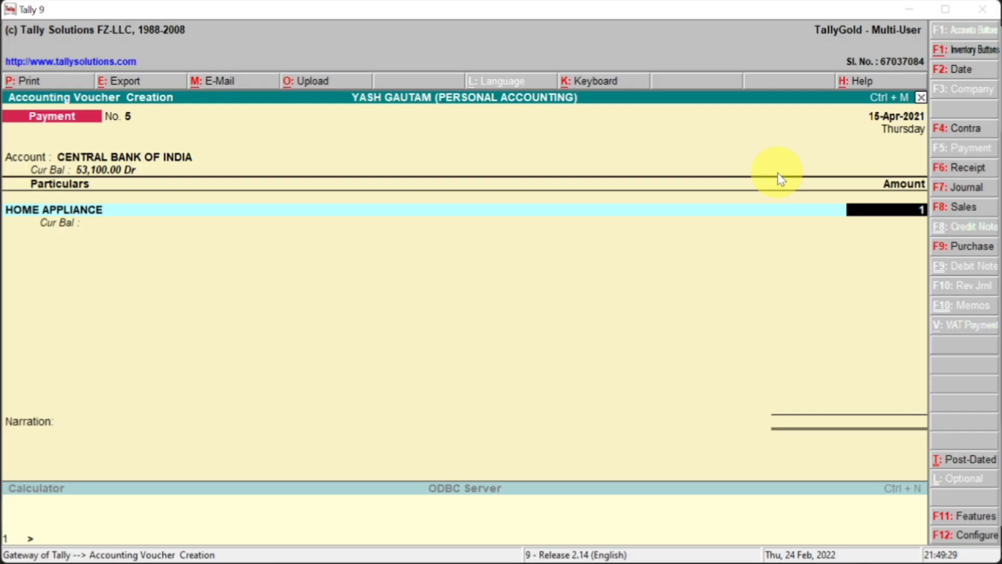
{"action": "type", "text": "121"}
{"action": "key", "text": "Return"}
{"action": "key", "text": "Return"}
{"action": "key", "text": "Return"}
{"action": "key", "text": "Return"}
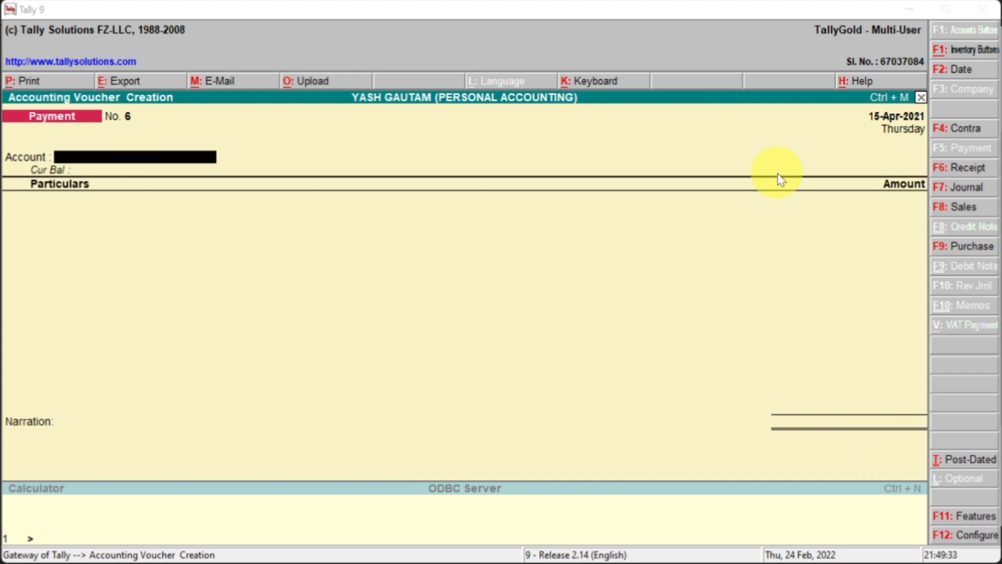
Check the Interest entry in the bank statement PDF and set the voucher date to 16-4-2021.
{"action": "key", "text": "alt+Tab"}
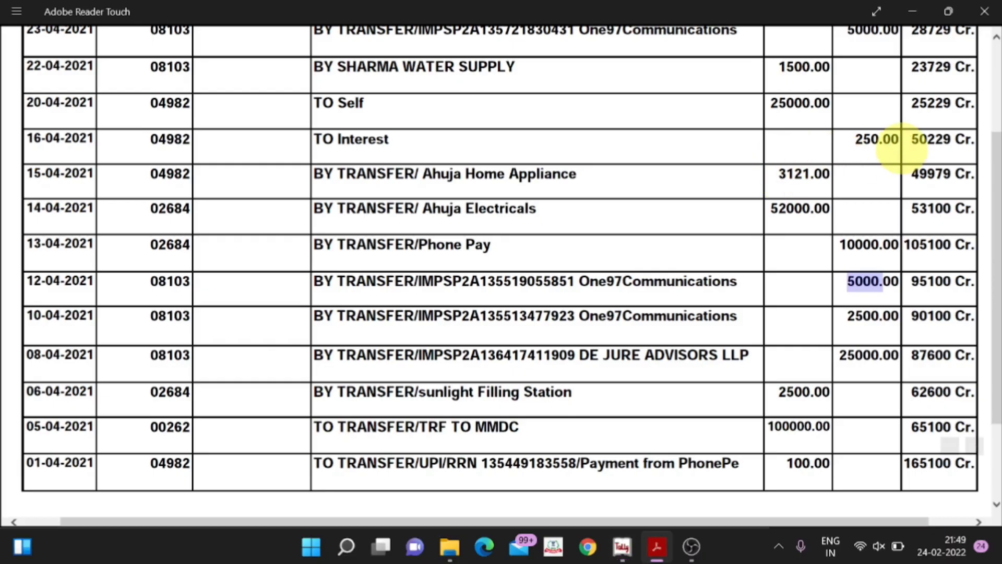
{"action": "key", "text": "alt+Tab"}
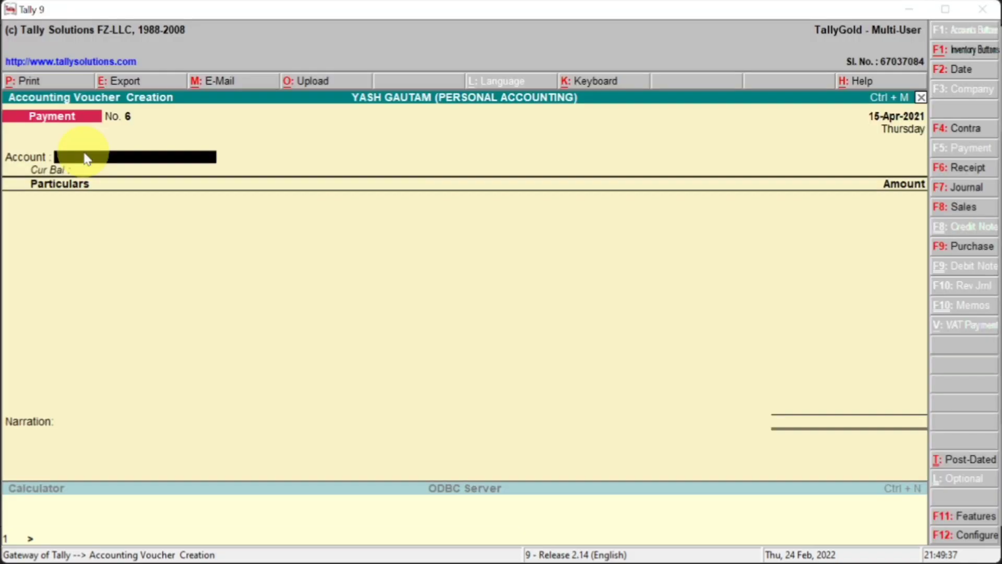
{"action": "key", "text": "F2"}
{"action": "type", "text": "16-4-2021"}
{"action": "key", "text": "Return"}
Start a Receipt voucher with CENTRAL BANK OF INDIA as its account and INTEREST FROM SB A/C as the particulars ledger for the Interest entry.
{"action": "key", "text": "alt+Tab"}
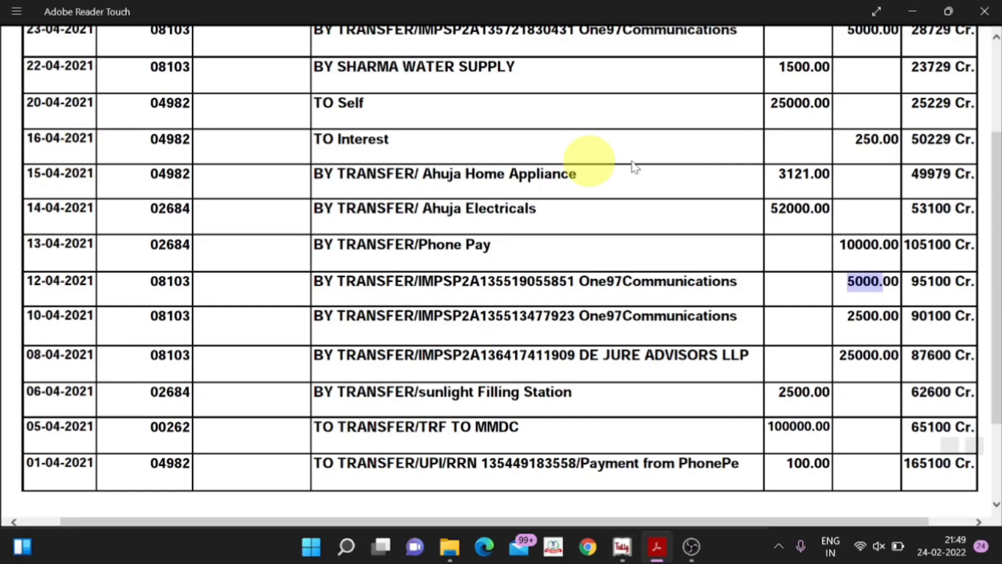
{"action": "key", "text": "alt+Tab"}
{"action": "key", "text": "alt+Tab"}
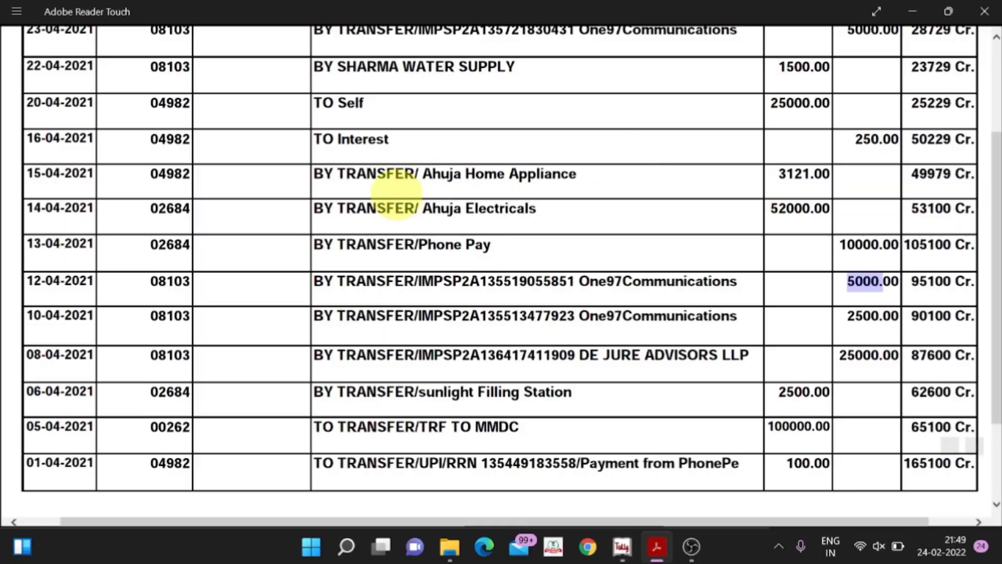
{"action": "key", "text": "alt+Tab"}
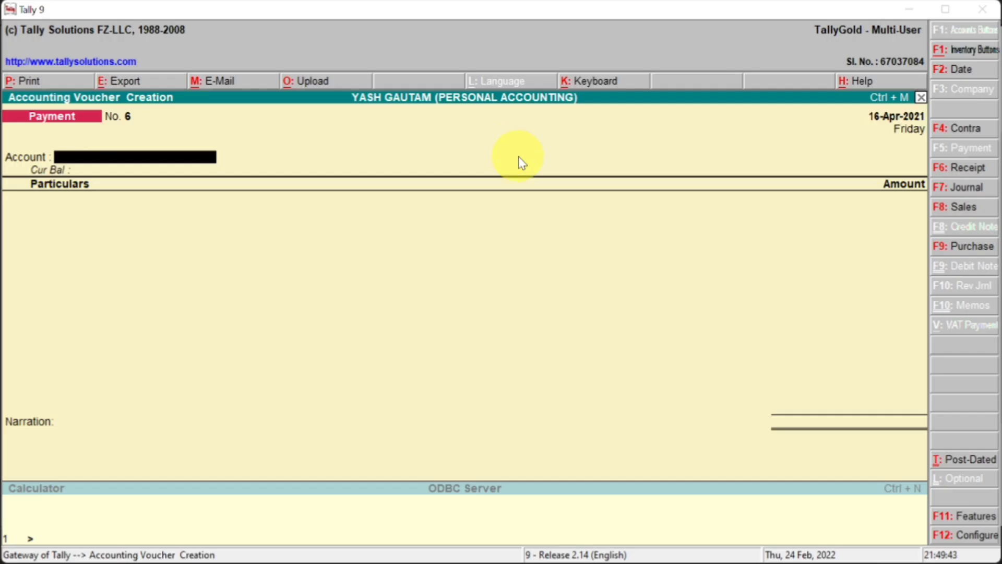
{"action": "left_click", "coordinate": [958, 170]}
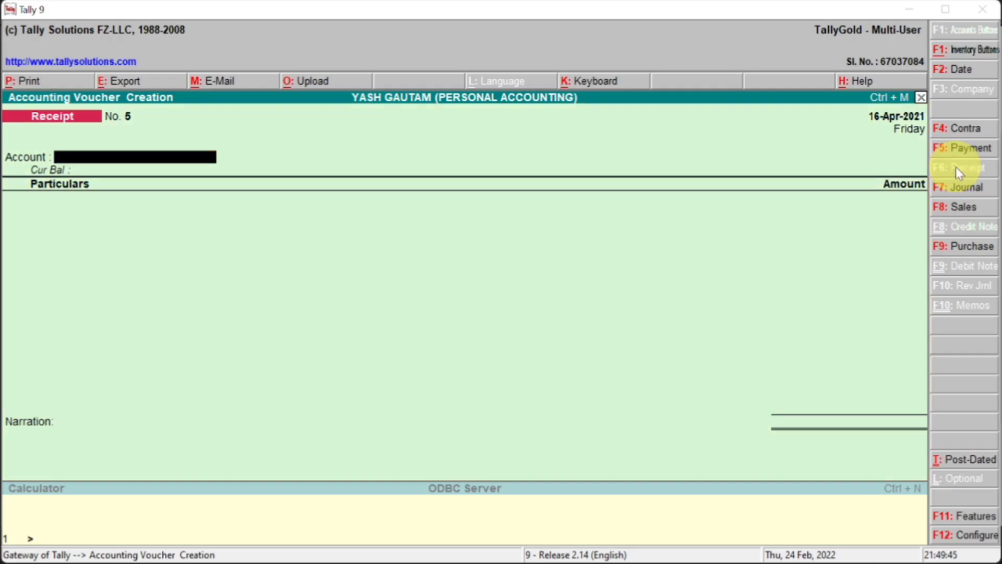
{"action": "type", "text": "ce"}
{"action": "key", "text": "Return"}
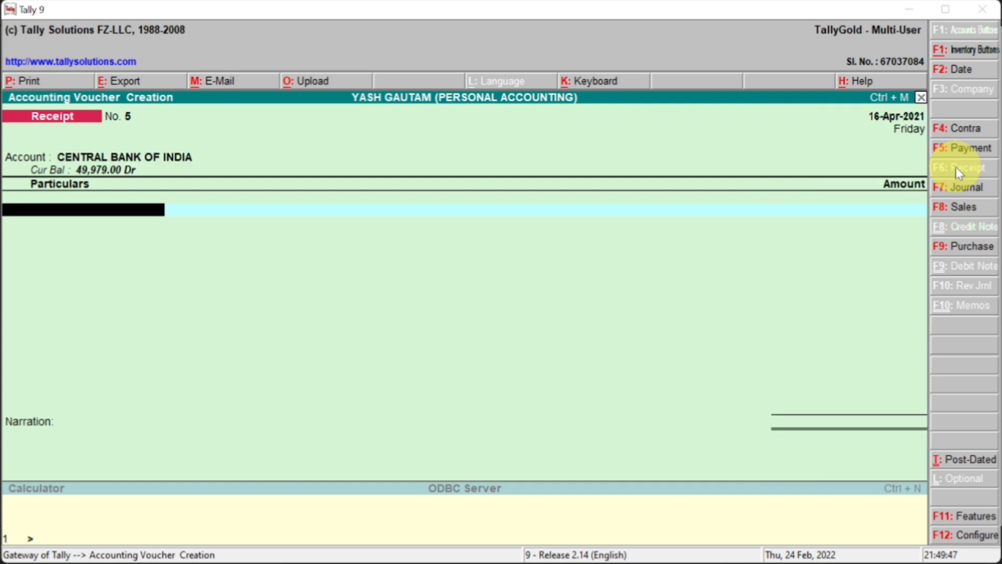
{"action": "type", "text": "s"}
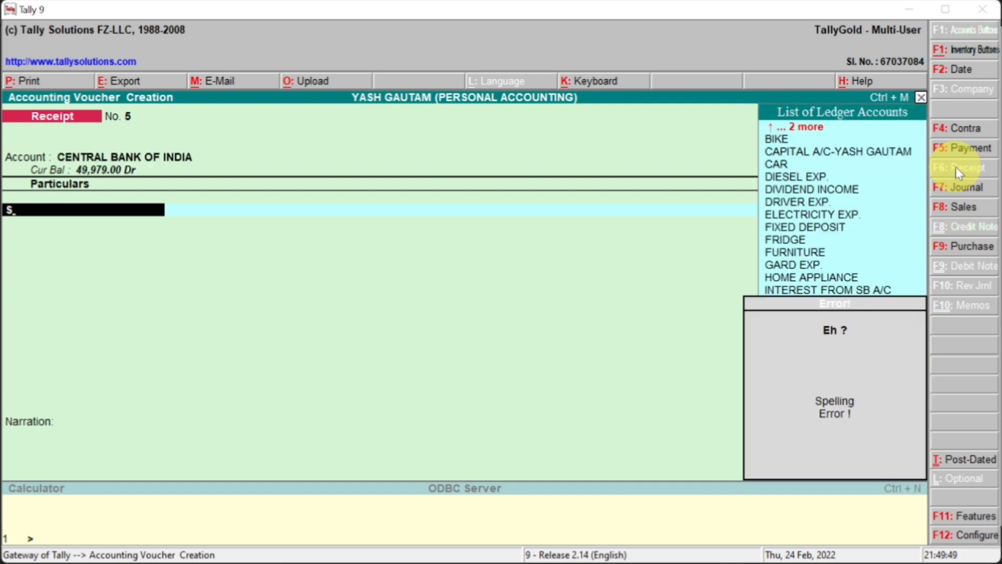
{"action": "key", "text": "BackSpace"}
{"action": "type", "text": "in"}
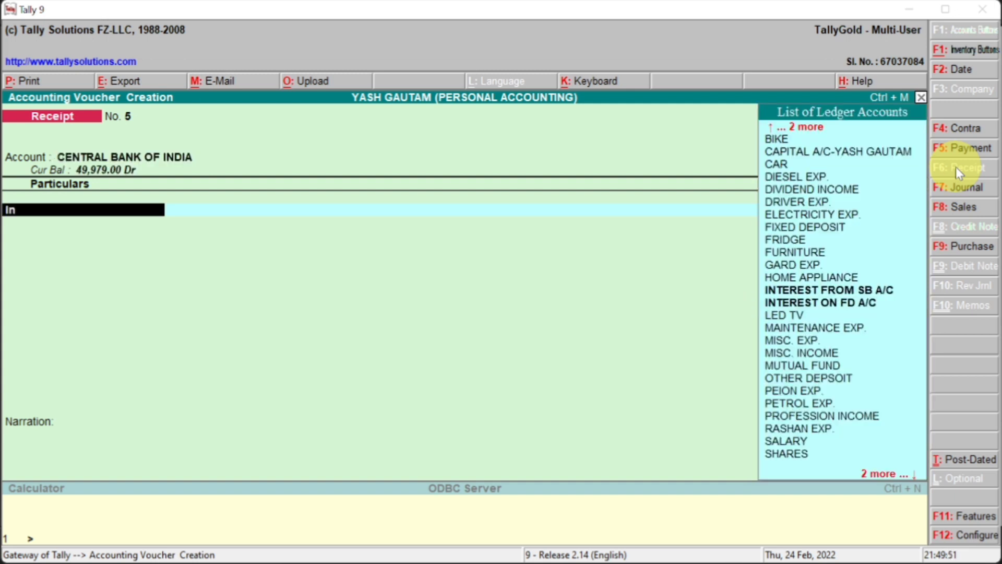
{"action": "key", "text": "Return"}
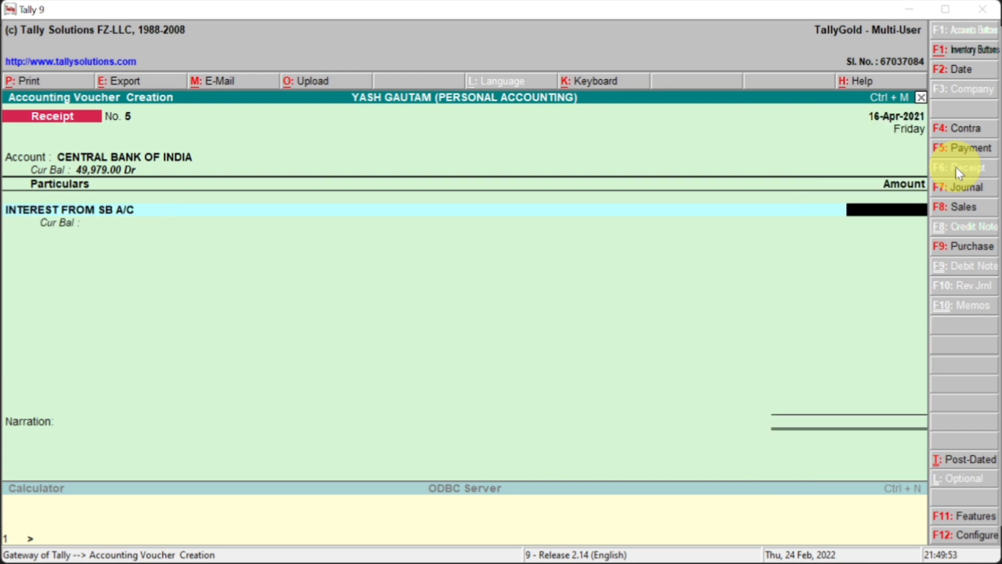
Set the INTEREST FROM SB A/C amount to 250 from the bank statement PDF and save the receipt voucher with no narration.
{"action": "key", "text": "alt+Tab"}
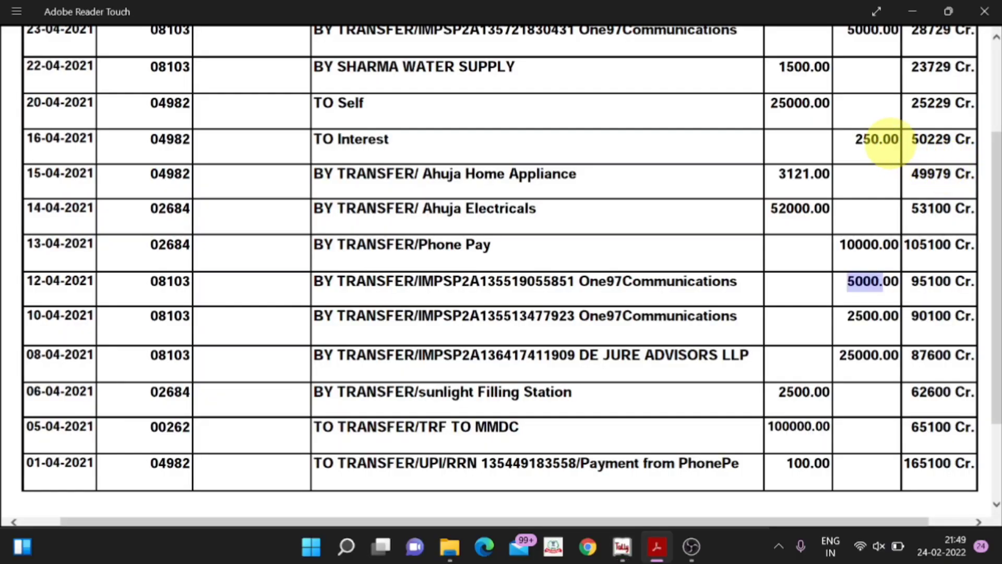
{"action": "key", "text": "alt+Tab"}
{"action": "type", "text": "25"}
{"action": "key", "text": "Return"}
{"action": "key", "text": "Return"}
{"action": "key", "text": "Return"}
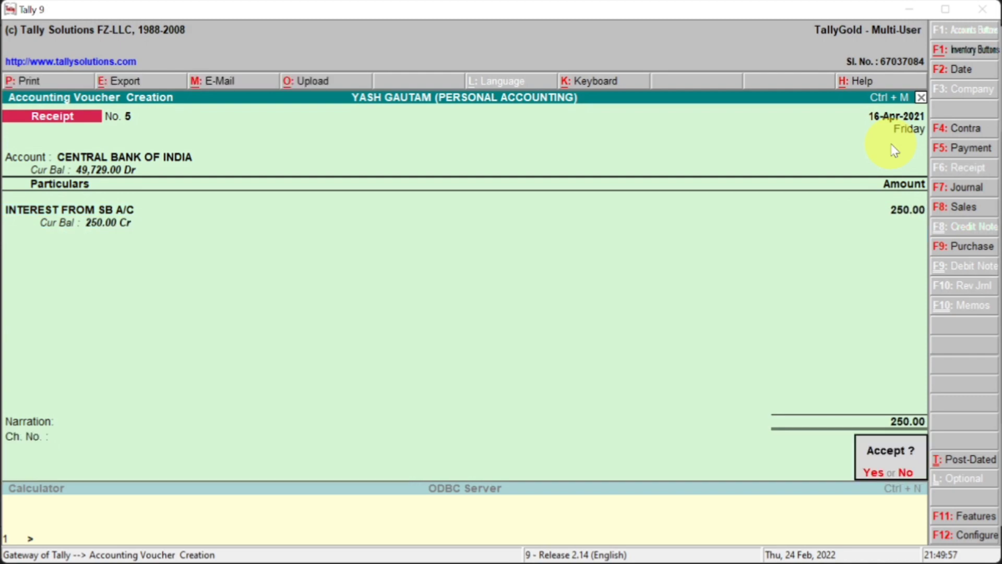
{"action": "key", "text": "Return"}
Check the Self withdrawal in the bank statement PDF and set the voucher date to 20-4-2021.
{"action": "key", "text": "alt+Tab"}
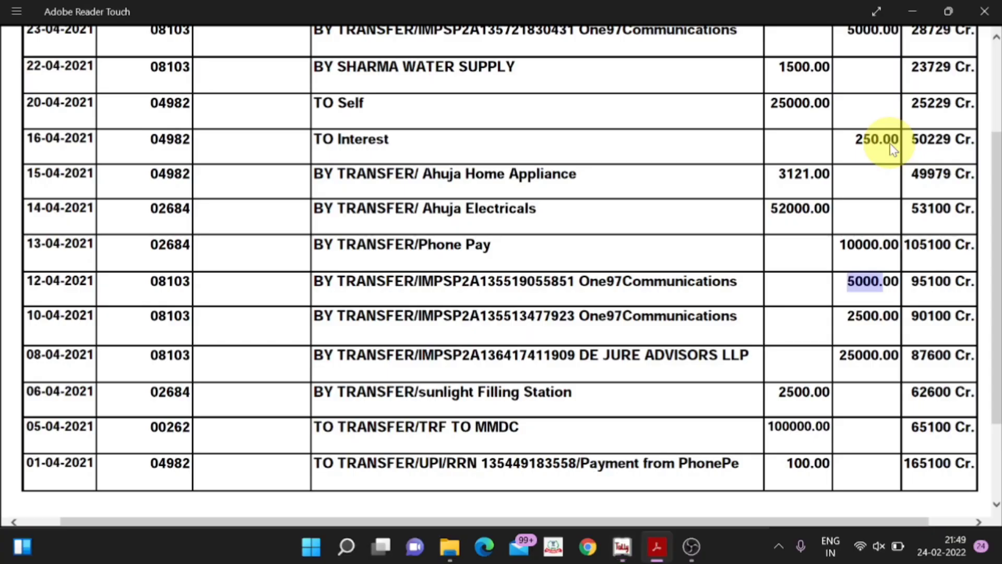
{"action": "scroll", "coordinate": [887, 142], "scroll_direction": "up", "scroll_amount": 2}
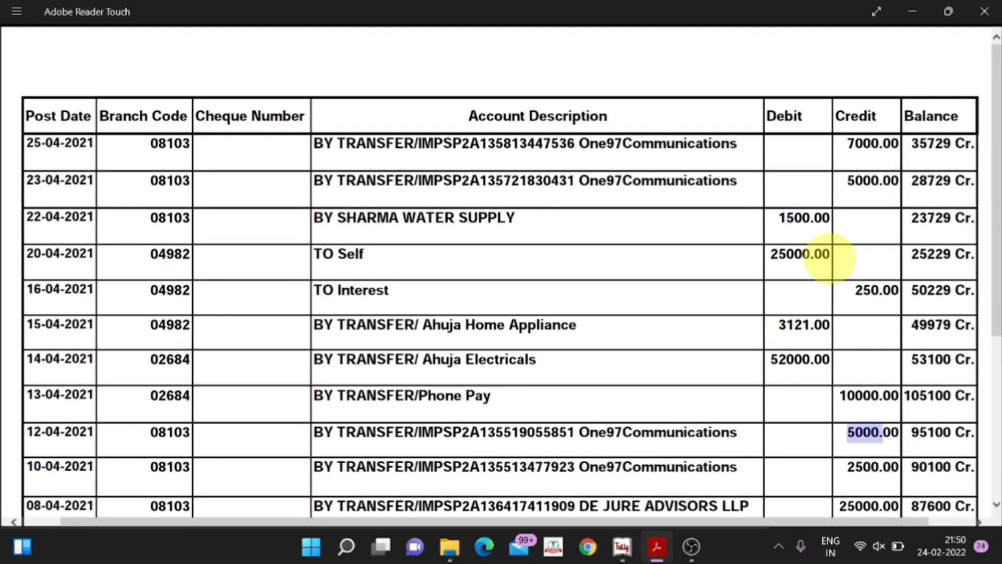
{"action": "key", "text": "alt+Tab"}
{"action": "key", "text": "F2"}
{"action": "type", "text": "20.4"}
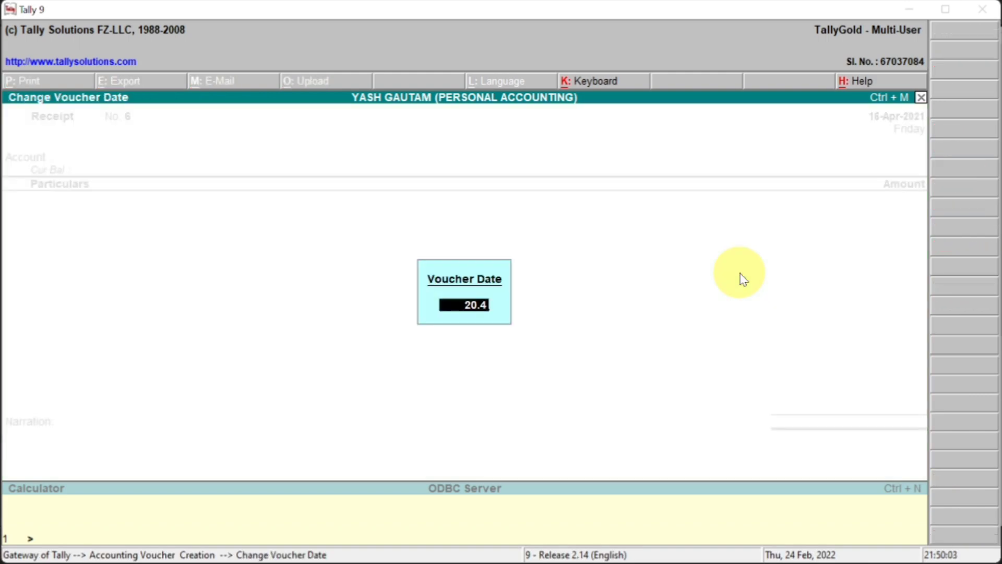
{"action": "key", "text": "Return"}
Start a Contra voucher with Cash as its account and CENTRAL BANK OF INDIA as the particulars ledger for the Self withdrawal.
{"action": "key", "text": "alt+Tab"}
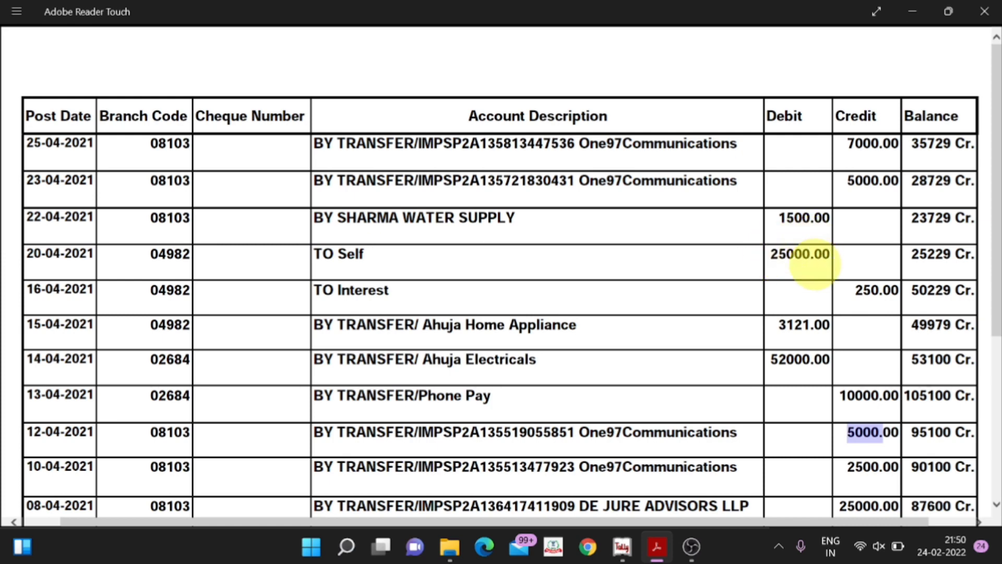
{"action": "key", "text": "alt+Tab"}
{"action": "left_click", "coordinate": [963, 131]}
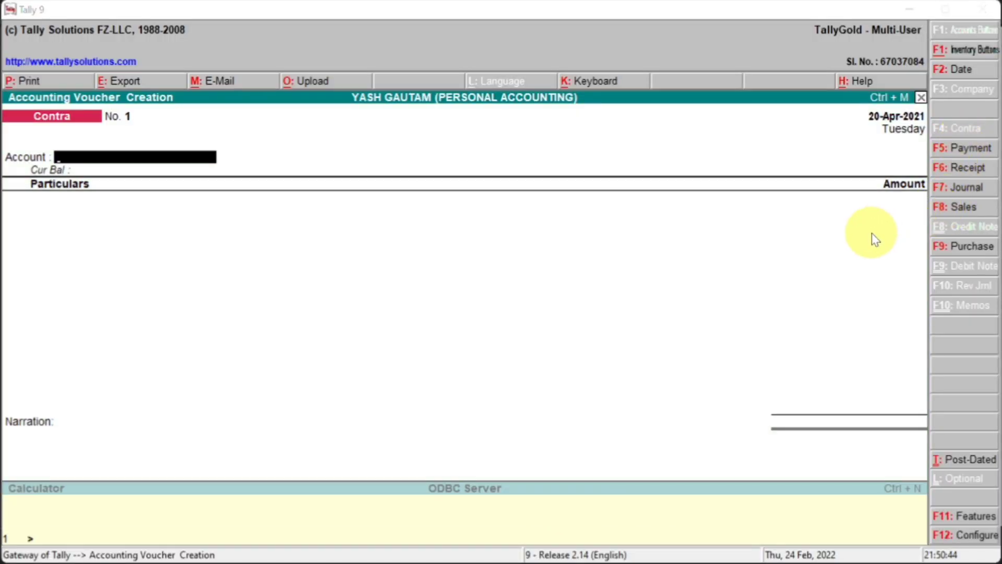
{"action": "key", "text": "alt+Tab"}
{"action": "key", "text": "alt+Tab"}
{"action": "type", "text": "cash"}
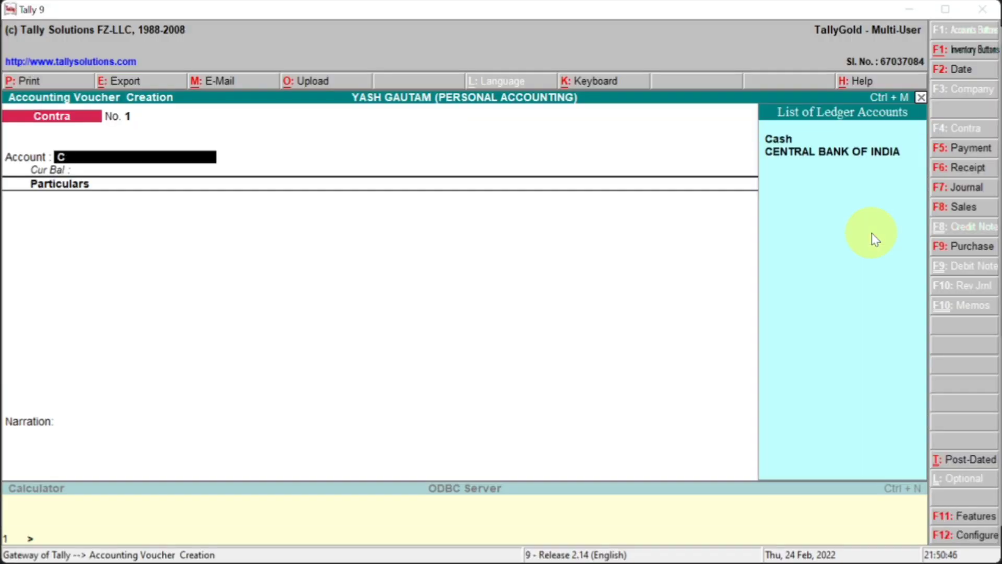
{"action": "key", "text": "Return"}
{"action": "key", "text": "alt+Tab"}
{"action": "key", "text": "alt+Tab"}
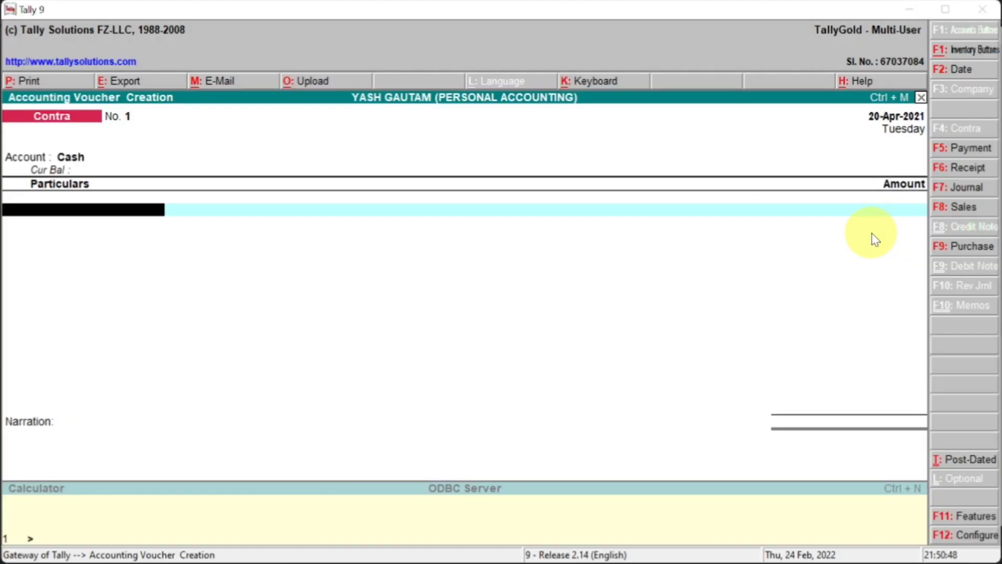
{"action": "type", "text": "cen"}
{"action": "key", "text": "alt+Tab"}
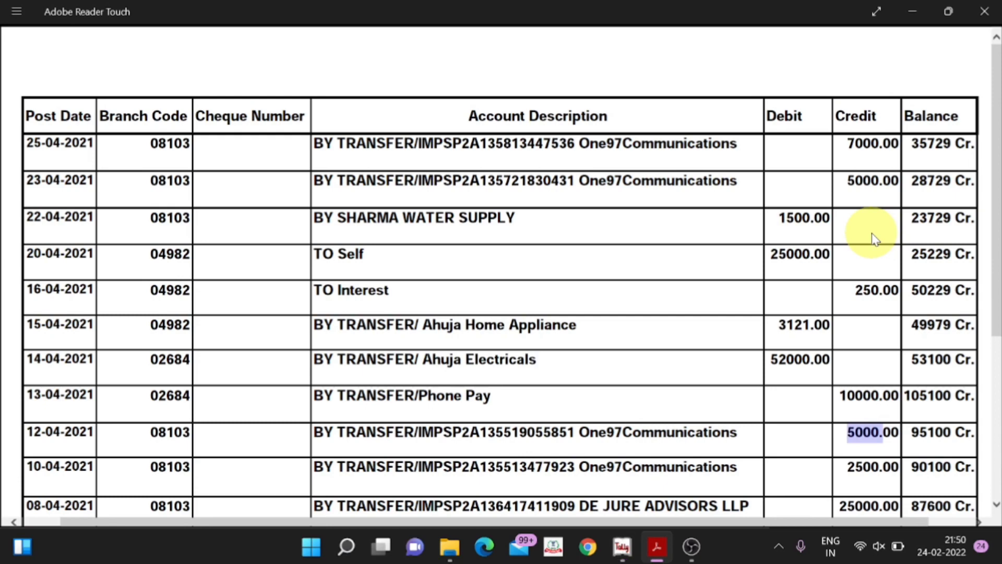
{"action": "key", "text": "alt+Tab"}
{"action": "key", "text": "Return"}
Set the CENTRAL BANK OF INDIA amount to 25,000 and save the contra voucher with no narration.
{"action": "type", "text": "25000"}
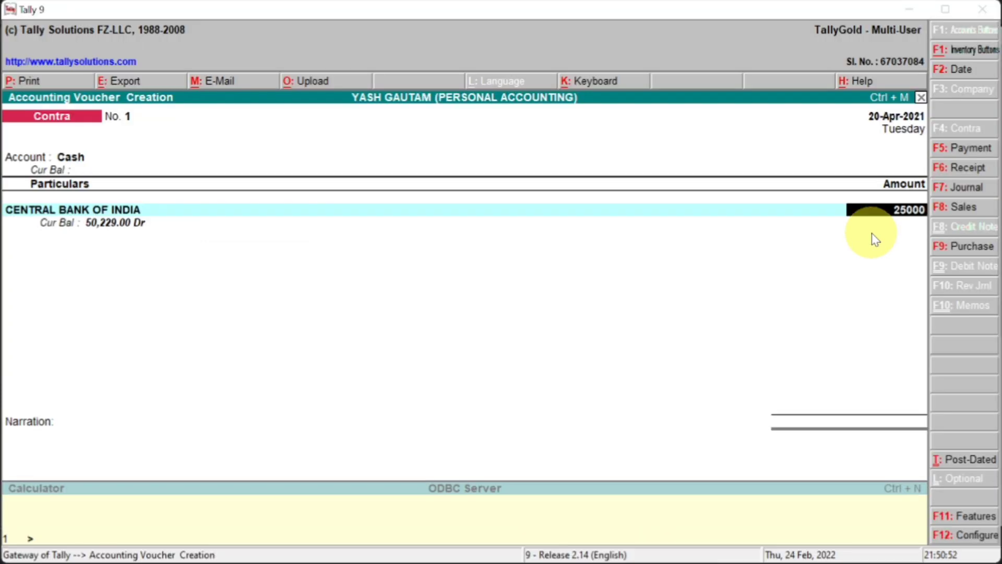
{"action": "key", "text": "Return"}
{"action": "key", "text": "Return"}
{"action": "key", "text": "Return"}
{"action": "key", "text": "Return"}
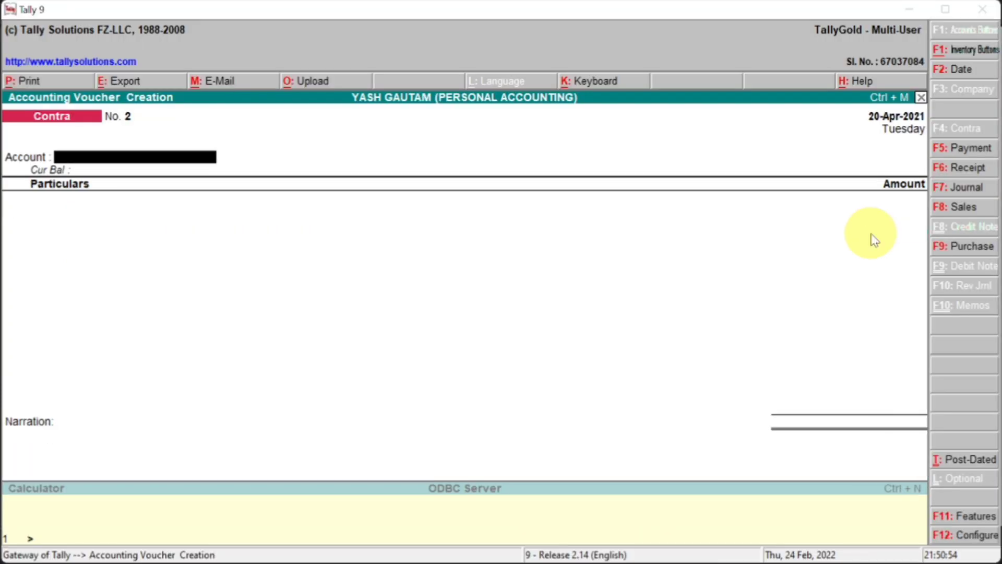
Check the Sharma Water Supply entry in the bank statement PDF and set the voucher date to 22-4-2021.
{"action": "key", "text": "alt+Tab"}
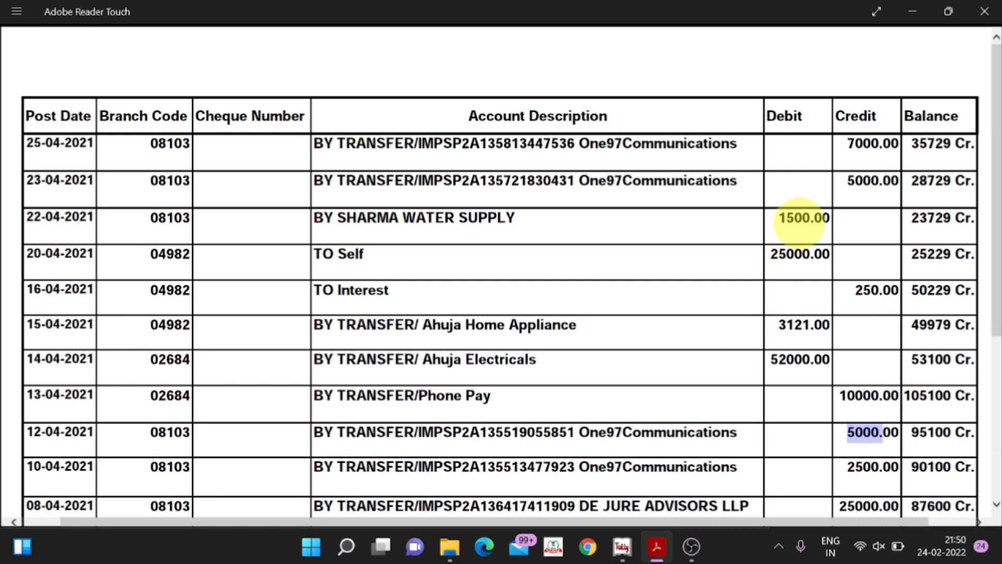
{"action": "key", "text": "alt+Tab"}
{"action": "key", "text": "F2"}
{"action": "key", "text": "Return"}
{"action": "key", "text": "F2"}
{"action": "key", "text": "Return"}
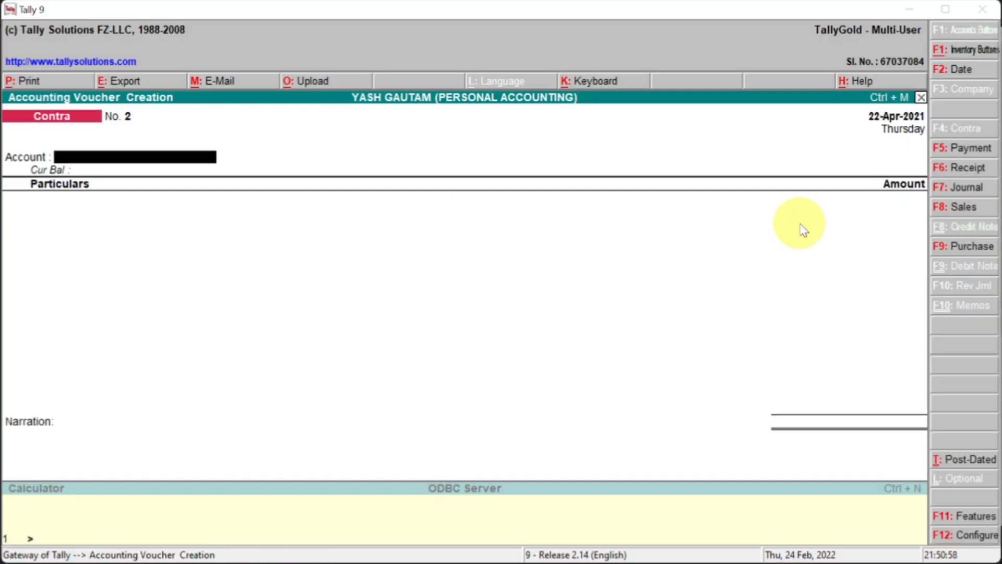
Start a Payment voucher with CENTRAL BANK OF INDIA as its account and WATER EXP. as the particulars ledger for the Sharma Water Supply entry.
{"action": "key", "text": "alt+Tab"}
{"action": "key", "text": "alt+Tab"}
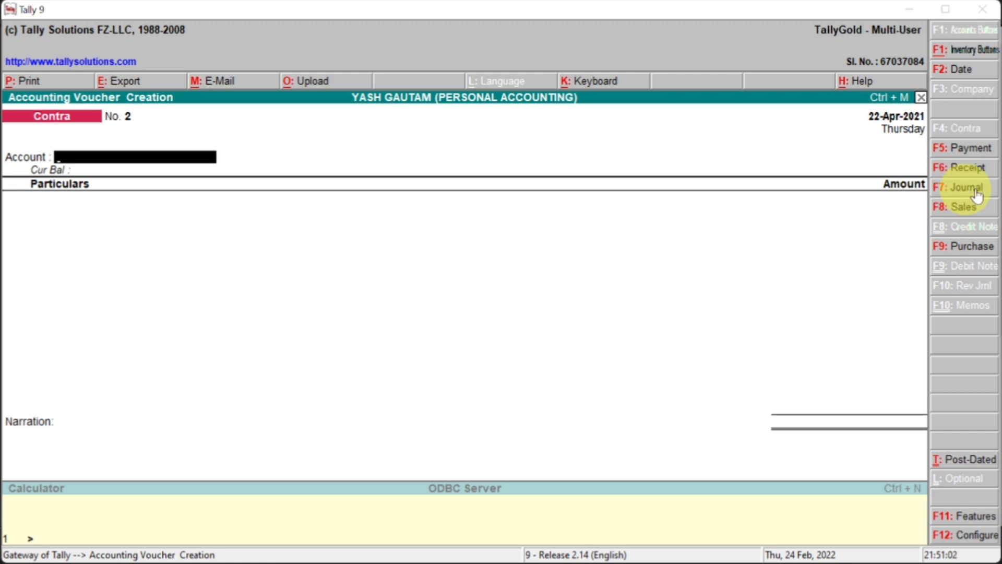
{"action": "left_click", "coordinate": [975, 151]}
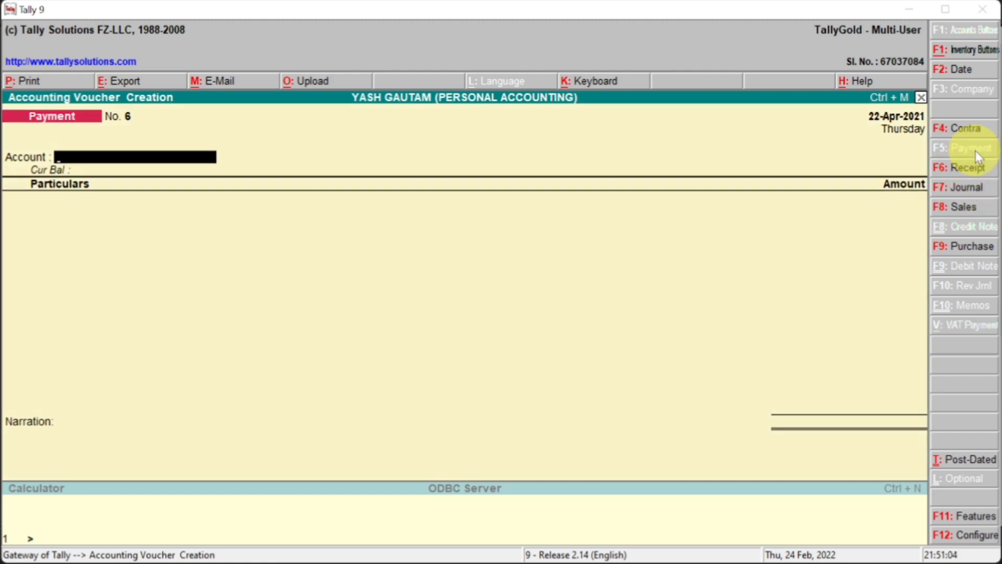
{"action": "type", "text": "Ce"}
{"action": "key", "text": "Return"}
{"action": "key", "text": "alt+Tab"}
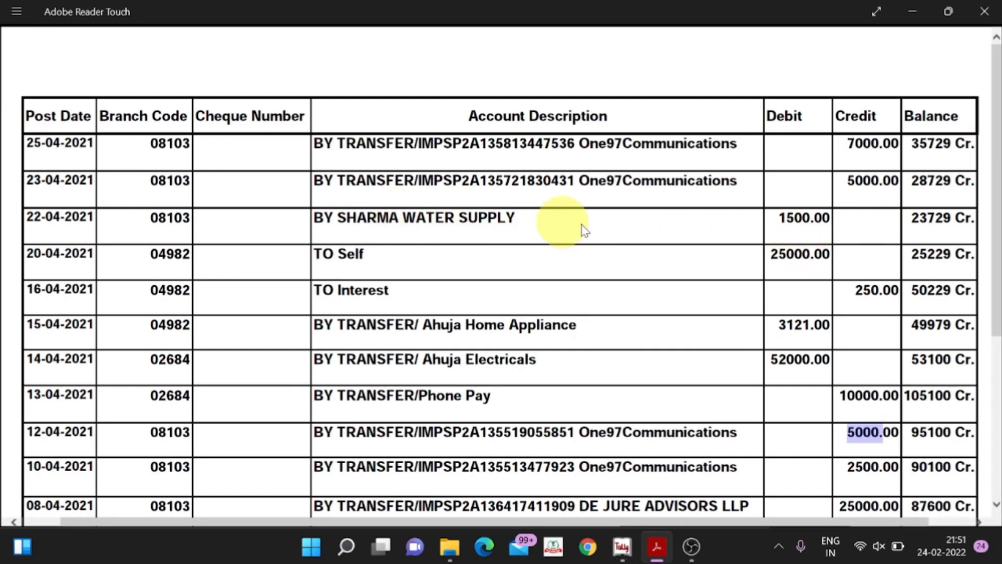
{"action": "key", "text": "alt+Tab"}
Set the WATER EXP. amount to 1,500 and save the payment voucher with no narration.
{"action": "type", "text": "1500"}
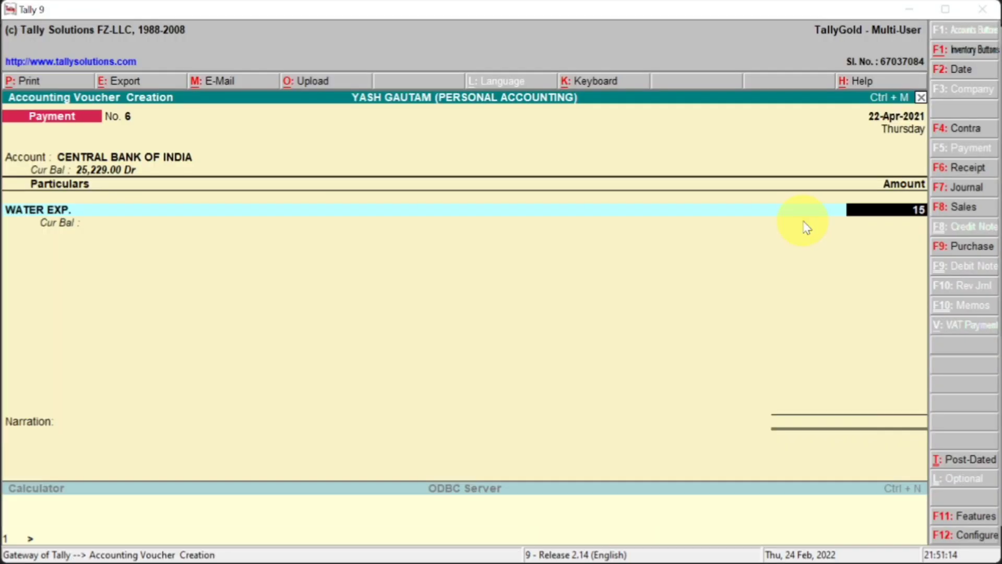
{"action": "key", "text": "Return"}
{"action": "key", "text": "Return"}
{"action": "key", "text": "Return"}
{"action": "key", "text": "Return"}
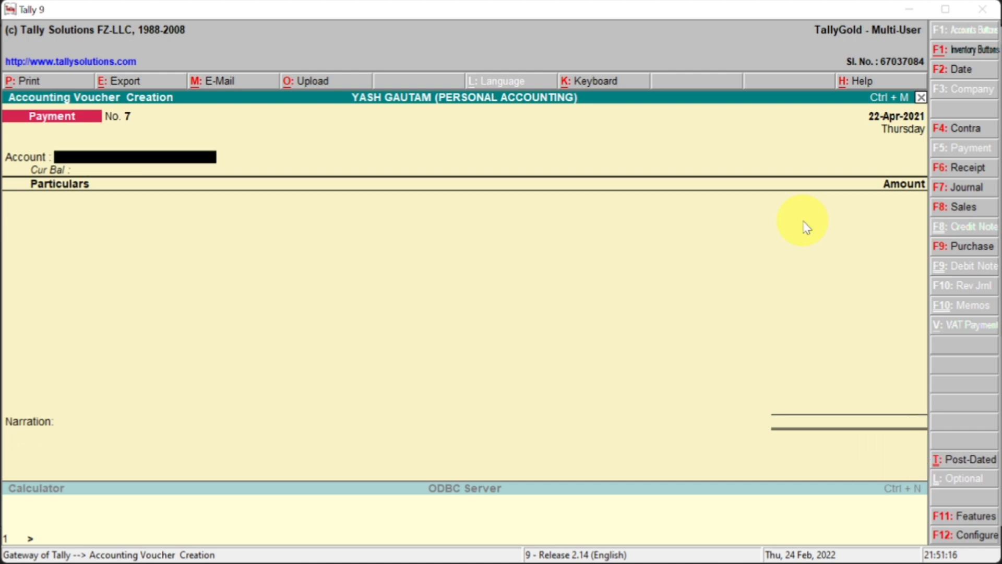
Check the 23-04-2021 One97Communications entry in the bank statement PDF, set the voucher date to 23-4-2021 and switch to a Receipt voucher.
{"action": "key", "text": "alt+Tab"}
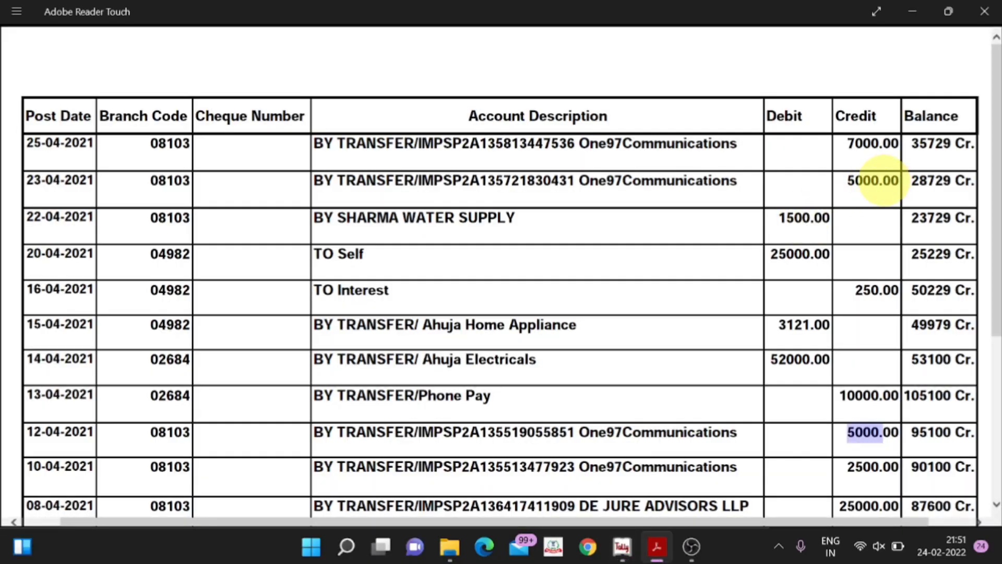
{"action": "key", "text": "alt+Tab"}
{"action": "key", "text": "alt+Tab"}
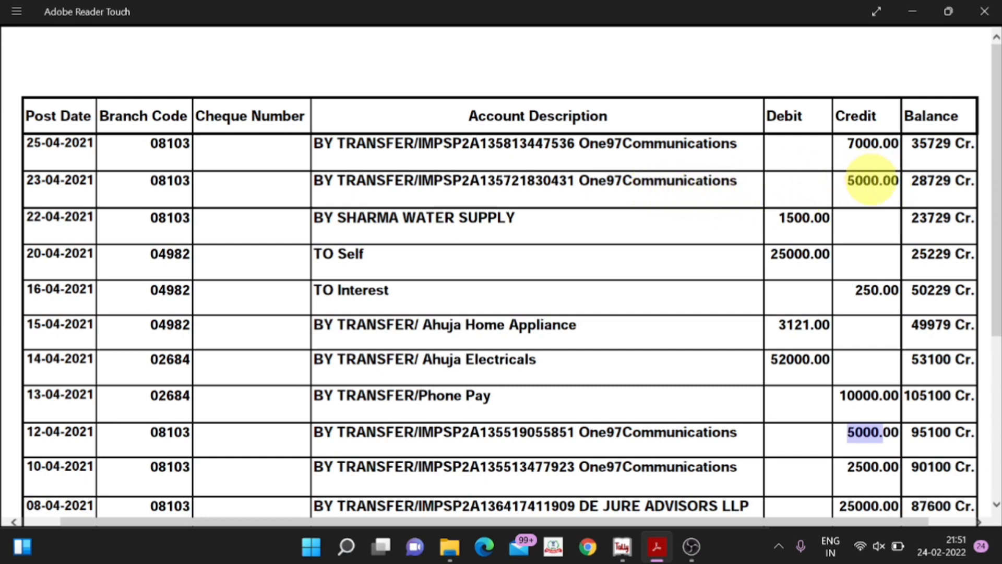
{"action": "key", "text": "alt+Tab"}
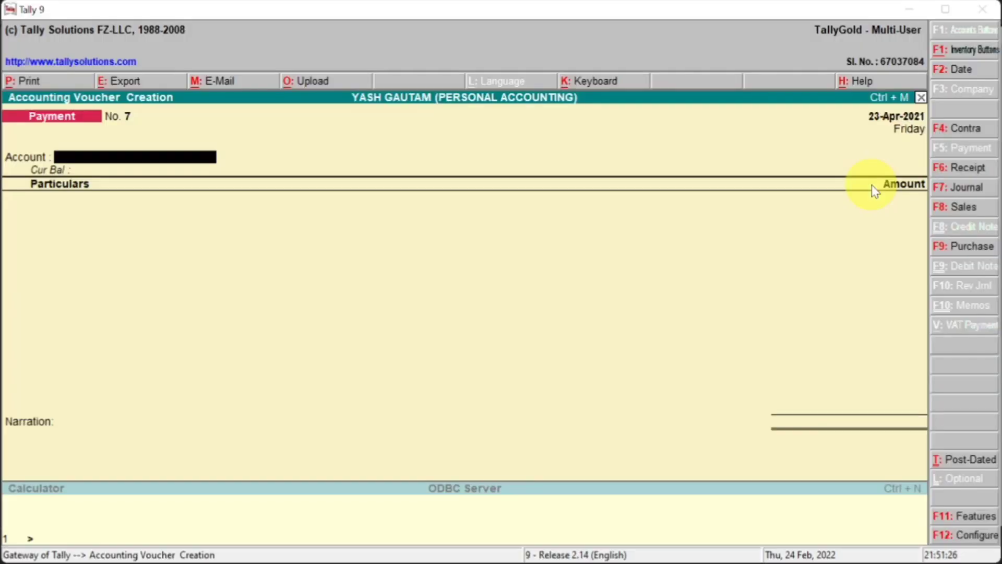
{"action": "left_click", "coordinate": [974, 174]}
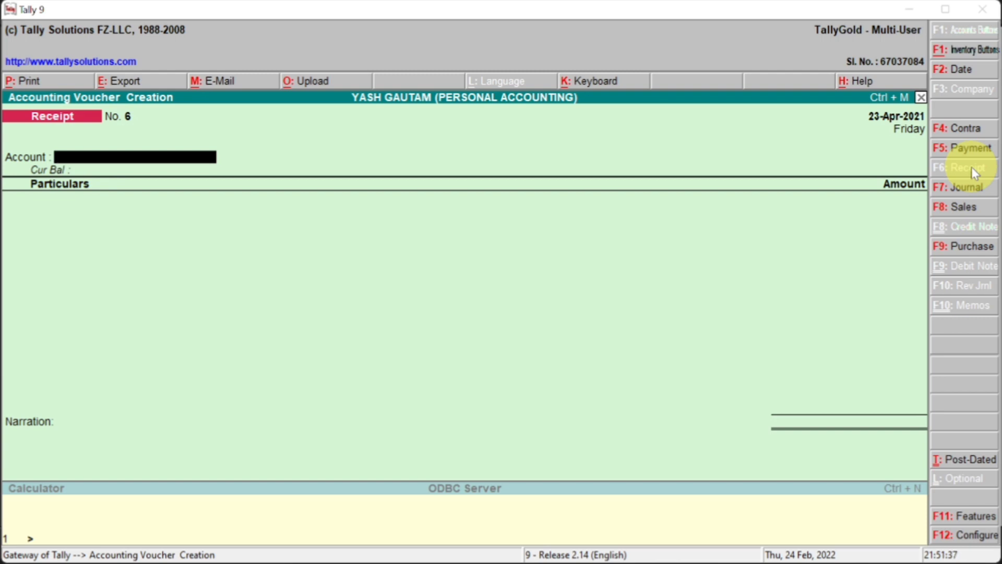
Set CENTRAL BANK OF INDIA as the receipt's account and PROFESSION INCOME as its particulars ledger for the 23-04-2021 statement entry.
{"action": "key", "text": "alt+Tab"}
{"action": "left_click_drag", "start_coordinate": [842, 180], "coordinate": [887, 214]}
{"action": "key", "text": "alt+Tab"}
{"action": "type", "text": "Ce"}
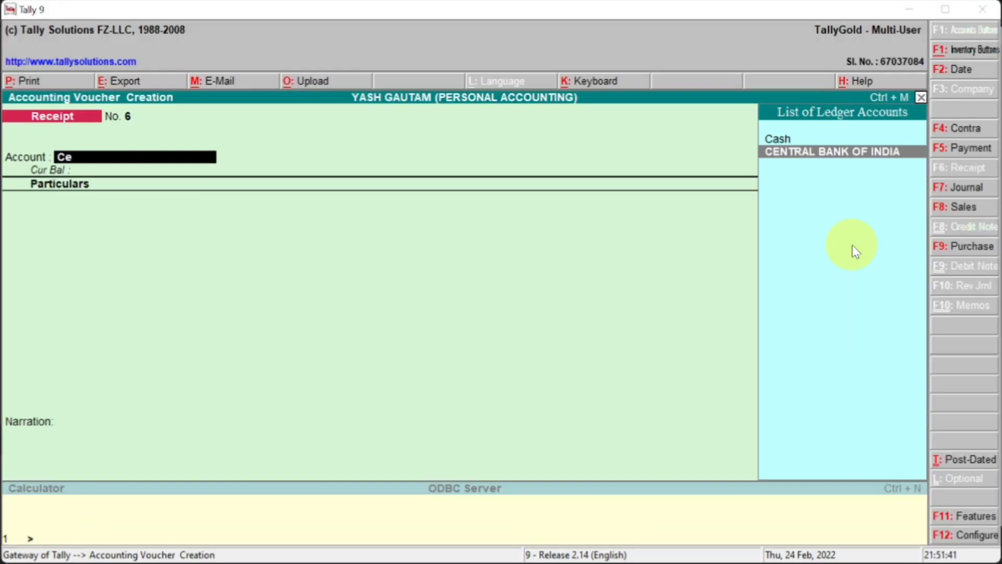
{"action": "key", "text": "Return"}
{"action": "key", "text": "alt+Tab"}
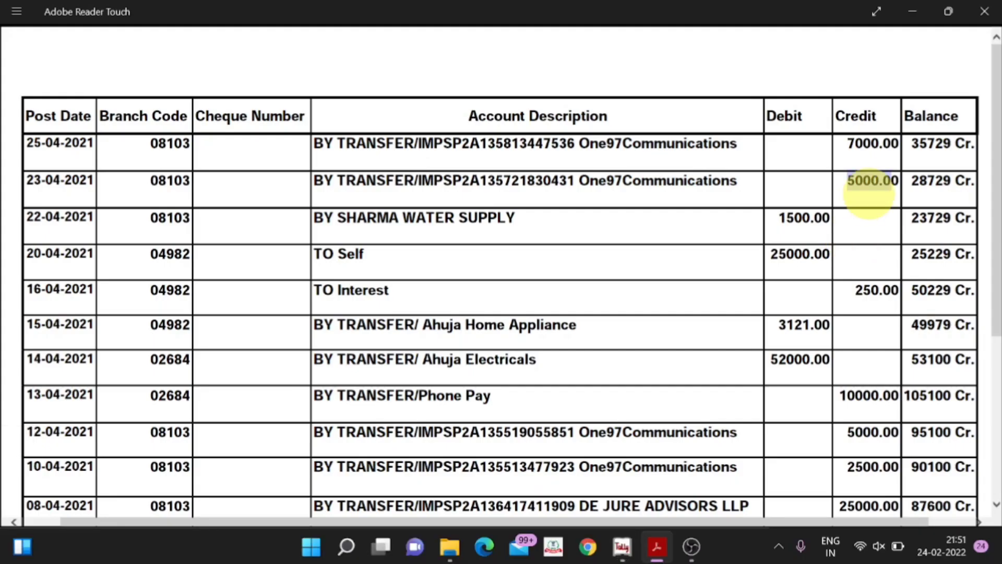
{"action": "key", "text": "alt+Tab"}
{"action": "type", "text": "Pr"}
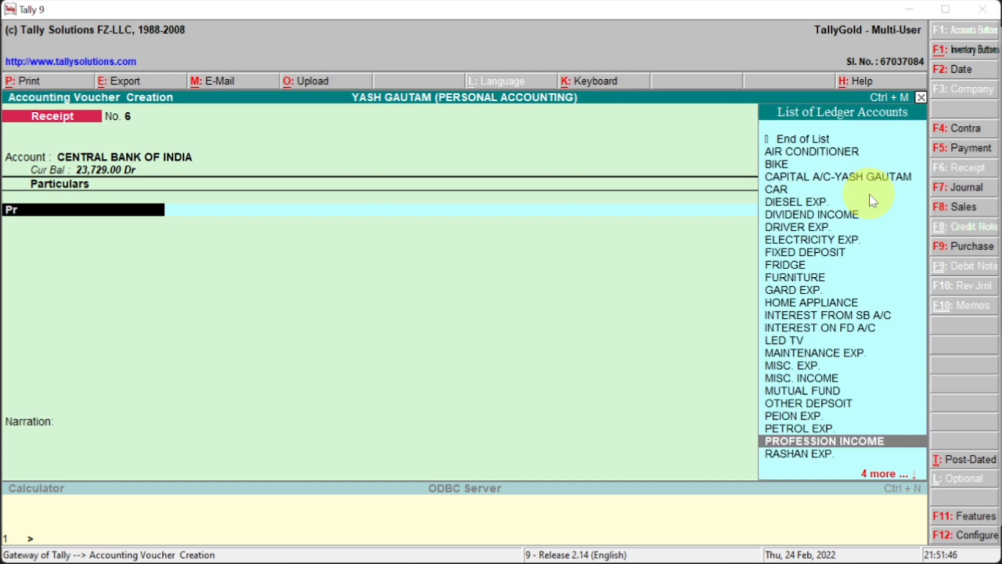
{"action": "key", "text": "Return"}
Set the PROFESSION INCOME amount to 5,000 and save the receipt voucher with no narration.
{"action": "key", "text": "alt+Tab"}
{"action": "key", "text": "alt+Tab"}
{"action": "type", "text": "5000"}
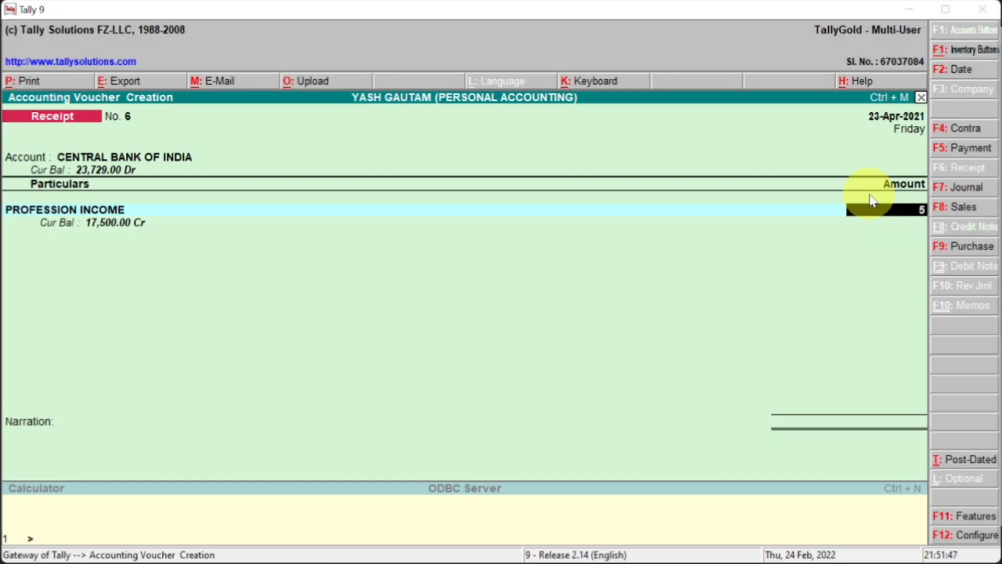
{"action": "key", "text": "Return"}
{"action": "key", "text": "Return"}
{"action": "key", "text": "Return"}
{"action": "key", "text": "Return"}
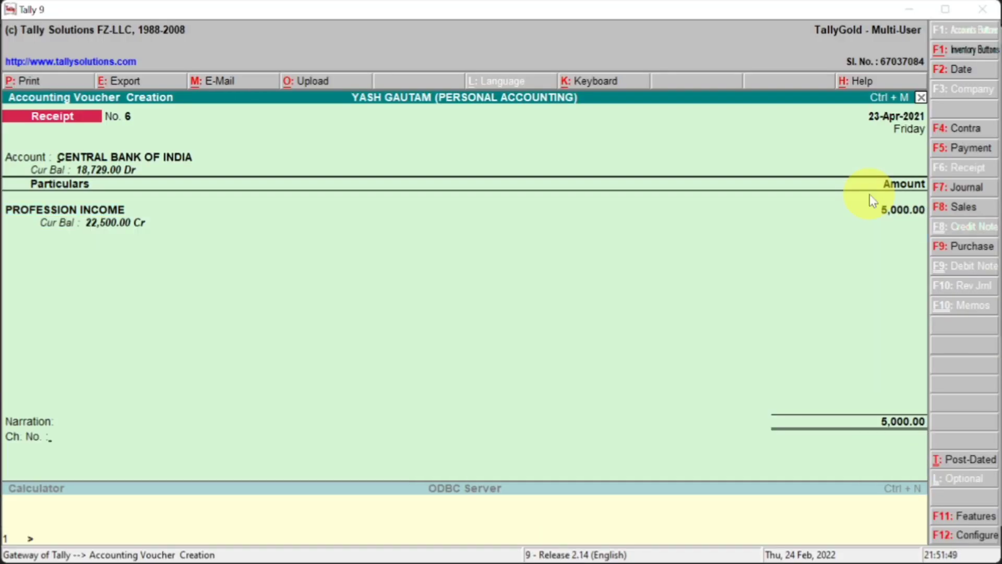
Check the latest One97Communications entry in the bank statement PDF and set the voucher date to 25-4-2021.
{"action": "key", "text": "alt+Tab"}
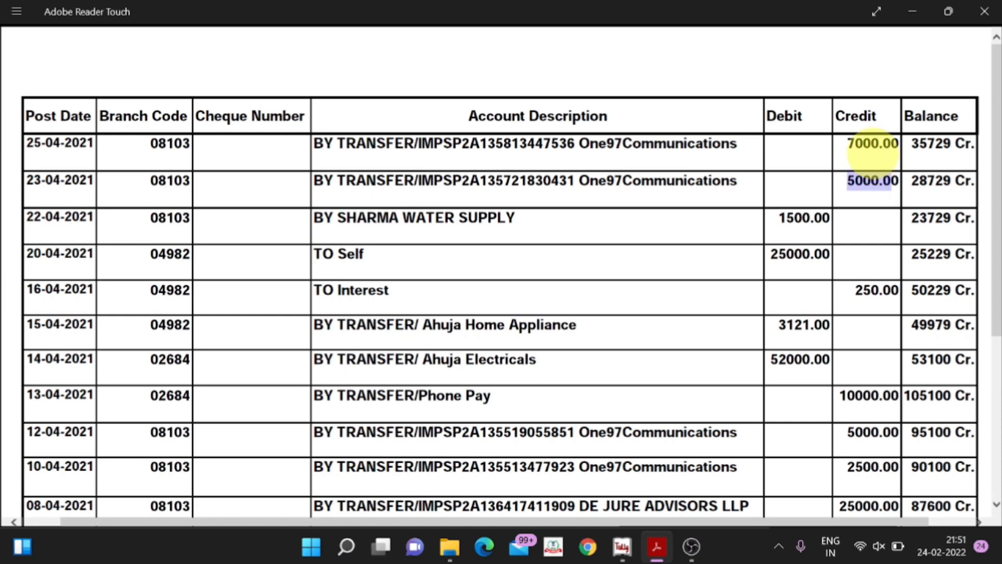
{"action": "key", "text": "alt+Tab"}
{"action": "key", "text": "F2"}
{"action": "key", "text": "Return"}
{"action": "key", "text": "F2"}
{"action": "key", "text": "Return"}
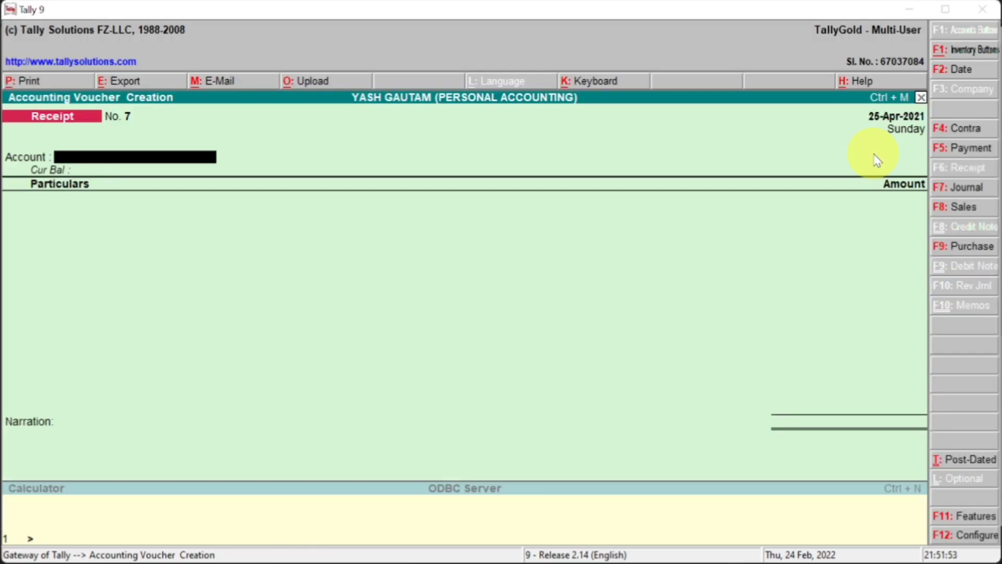
Fill the new receipt with CENTRAL BANK OF INDIA as the account and PROFESSION INCOME as the particulars ledger.
{"action": "type", "text": "Ce"}
{"action": "key", "text": "Return"}
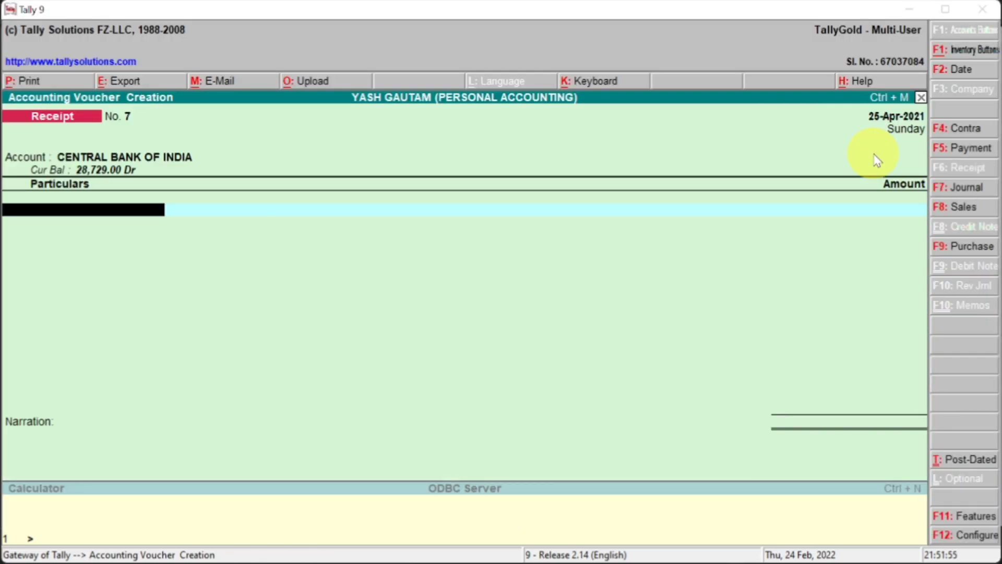
{"action": "type", "text": "Pr"}
{"action": "key", "text": "Return"}
Look up the 25-04-2021 credit in the statement, set the PROFESSION INCOME amount to 7,000 and save the receipt with no narration.
{"action": "key", "text": "alt+Tab"}
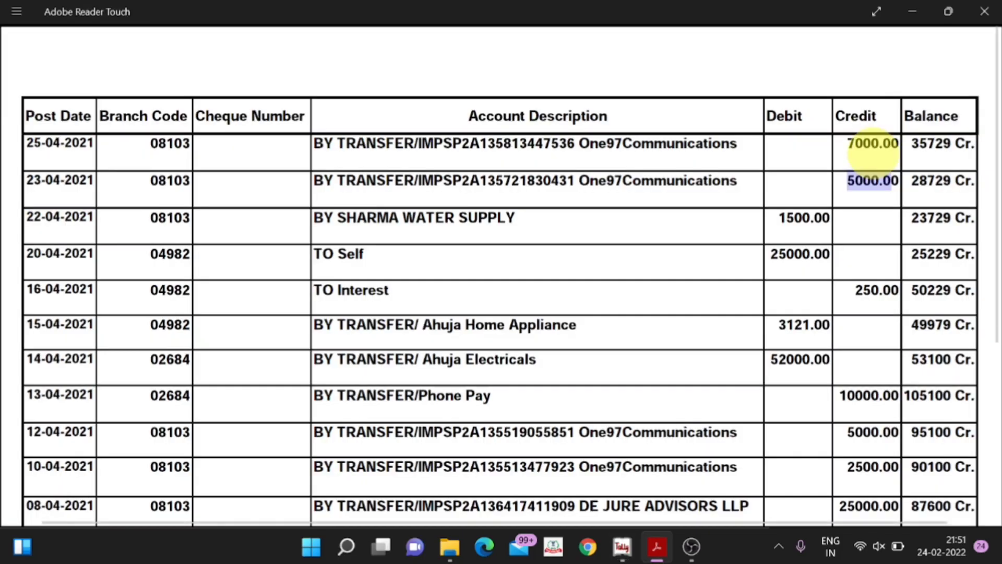
{"action": "key", "text": "alt+Tab"}
{"action": "type", "text": "7000"}
{"action": "key", "text": "Return"}
{"action": "key", "text": "Return"}
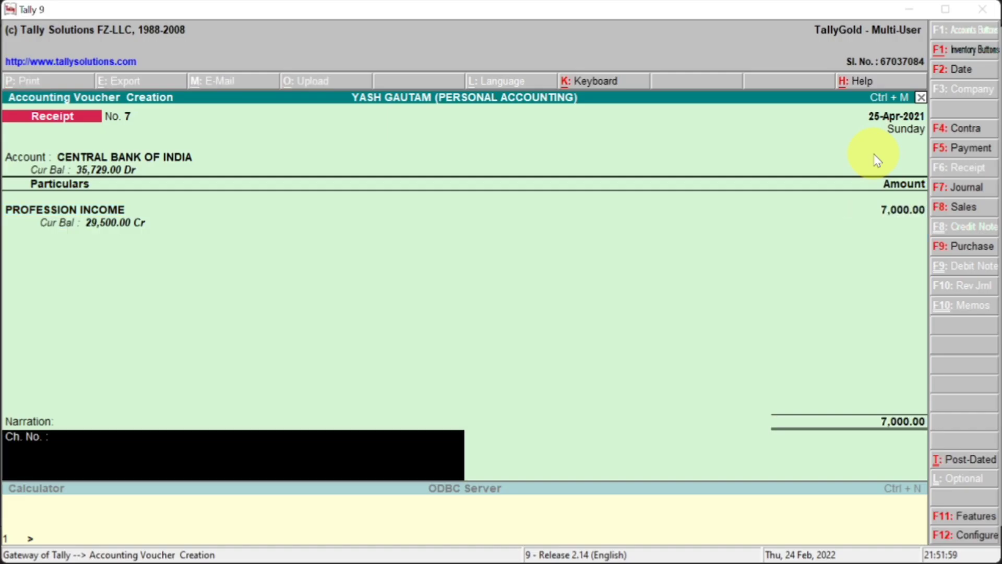
{"action": "key", "text": "Return"}
{"action": "key", "text": "Return"}
Look through the bank statement down to its oldest entry for unrecorded transactions, and quit voucher creation.
{"action": "key", "text": "alt+Tab"}
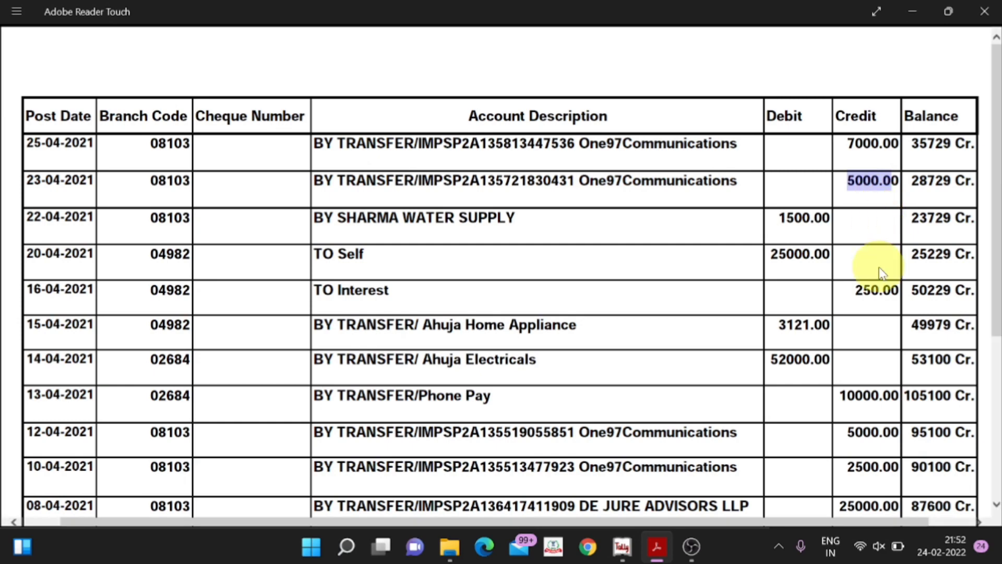
{"action": "scroll", "coordinate": [881, 272], "scroll_direction": "down", "scroll_amount": 2}
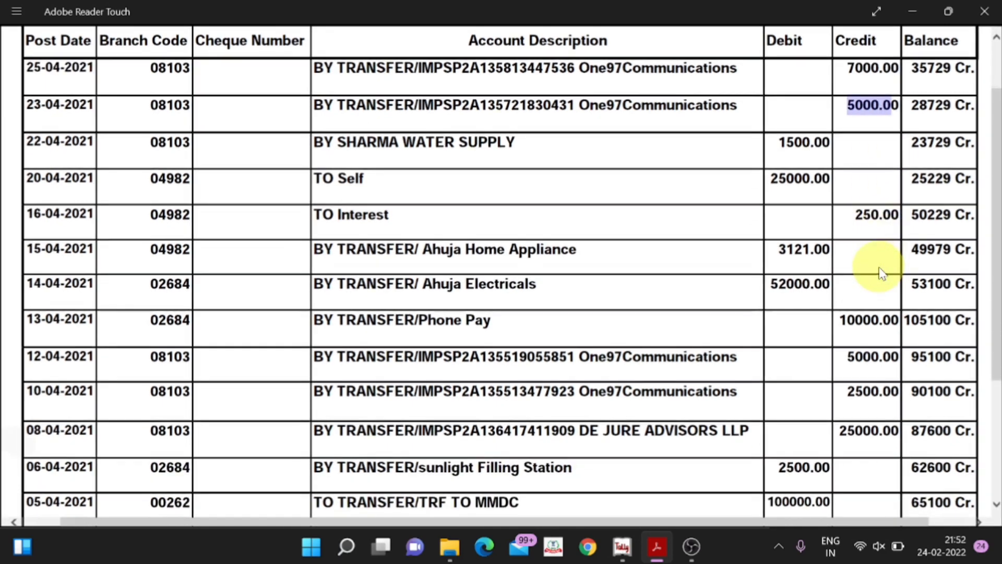
{"action": "scroll", "coordinate": [881, 272], "scroll_direction": "down", "scroll_amount": 2}
{"action": "scroll", "coordinate": [875, 269], "scroll_direction": "down", "scroll_amount": 2}
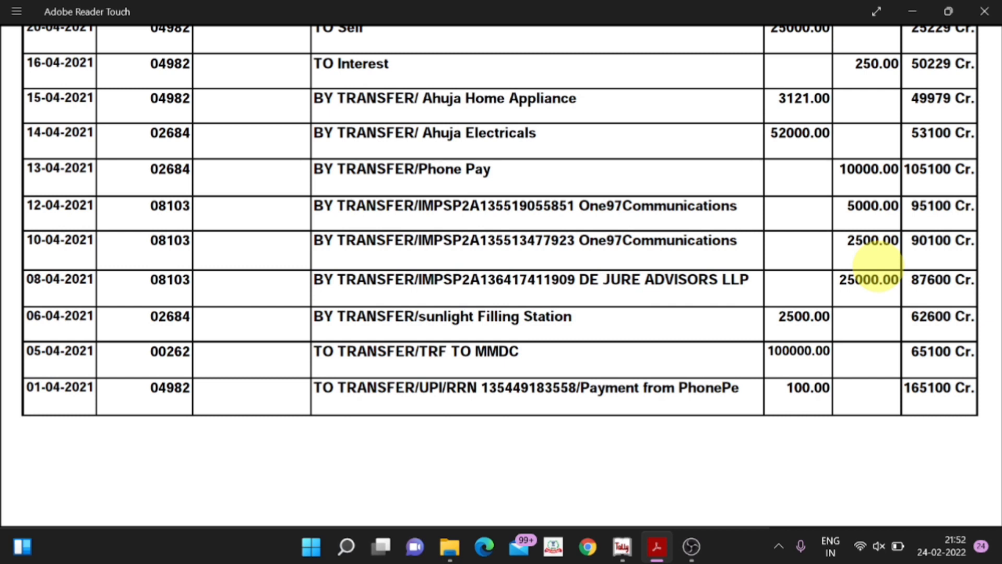
{"action": "key", "text": "alt+Tab"}
{"action": "key", "text": "Escape"}
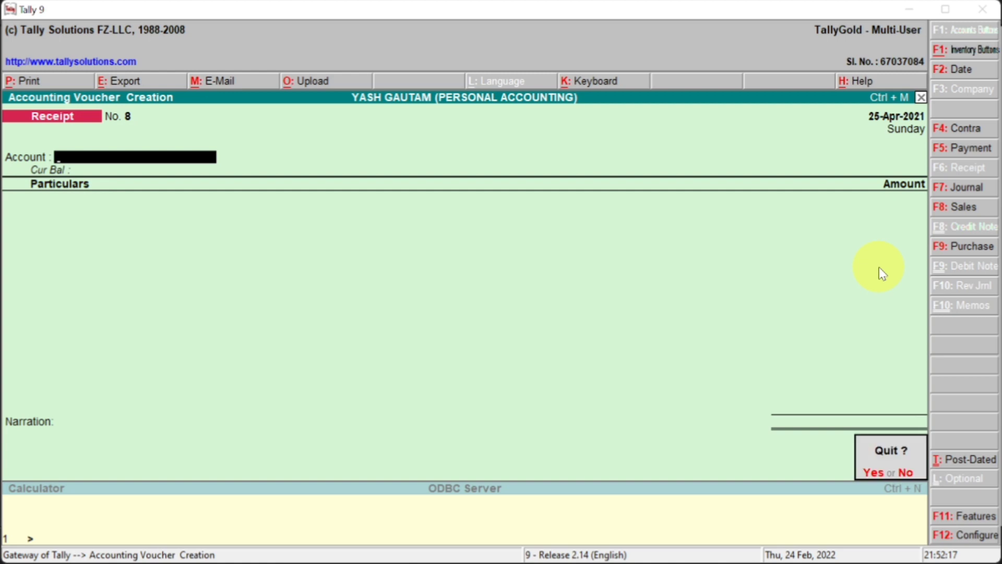
{"action": "key", "text": "Return"}
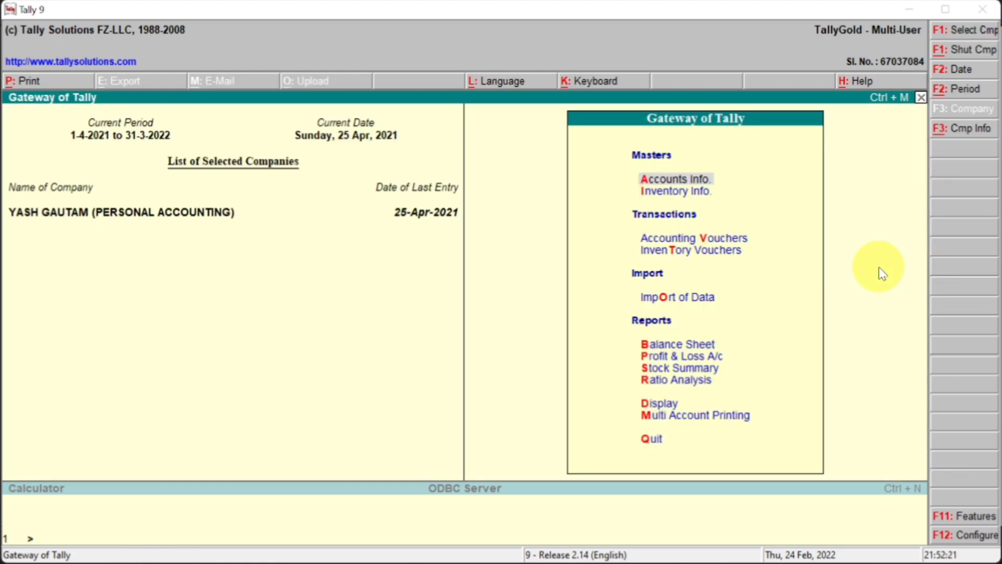
View the Balance Sheet and drill down into Bank Accounts under Current Assets.
{"action": "key", "text": "b"}
{"action": "key", "text": "Right"}
{"action": "key", "text": "Down"}
{"action": "key", "text": "Down"}
{"action": "key", "text": "Down"}
{"action": "key", "text": "Down"}
{"action": "key", "text": "Down"}
{"action": "key", "text": "Down"}
{"action": "key", "text": "Down"}
{"action": "key", "text": "Down"}
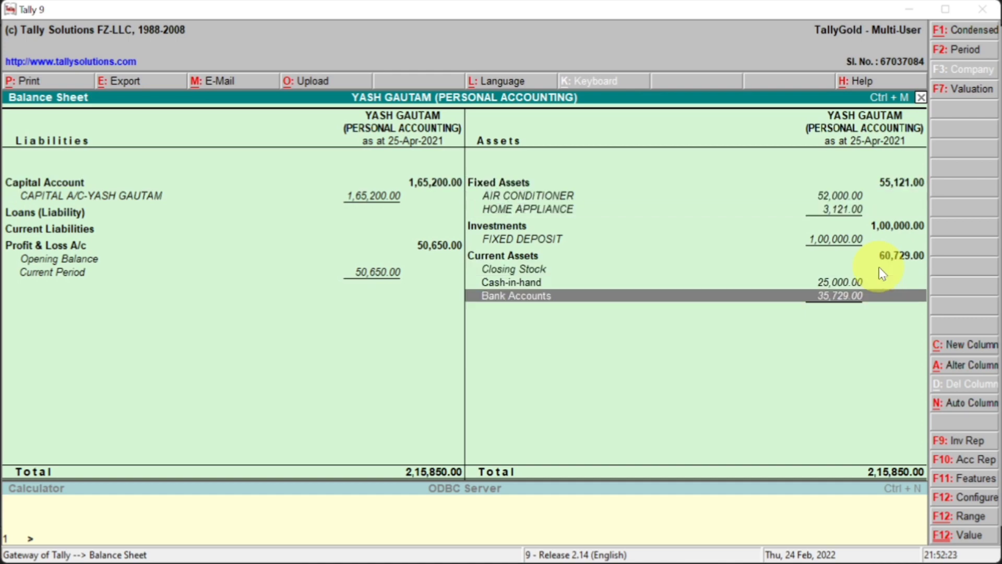
{"action": "key", "text": "Return"}
Compare the CENTRAL BANK OF INDIA closing balance with the 25-04-2021 balance in the bank statement PDF, and return to the Balance Sheet.
{"action": "key", "text": "alt+Tab"}
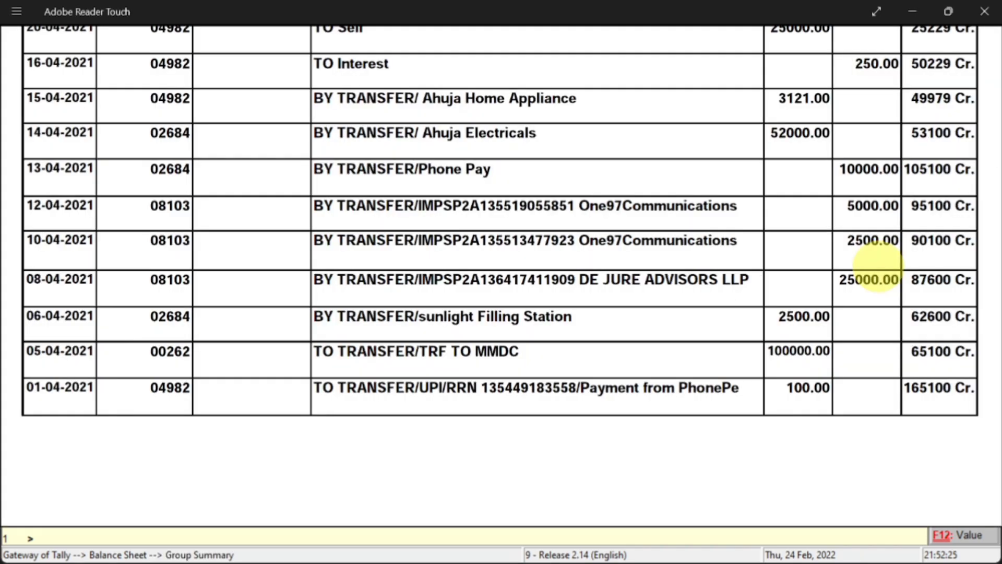
{"action": "scroll", "coordinate": [878, 265], "scroll_direction": "up", "scroll_amount": 10}
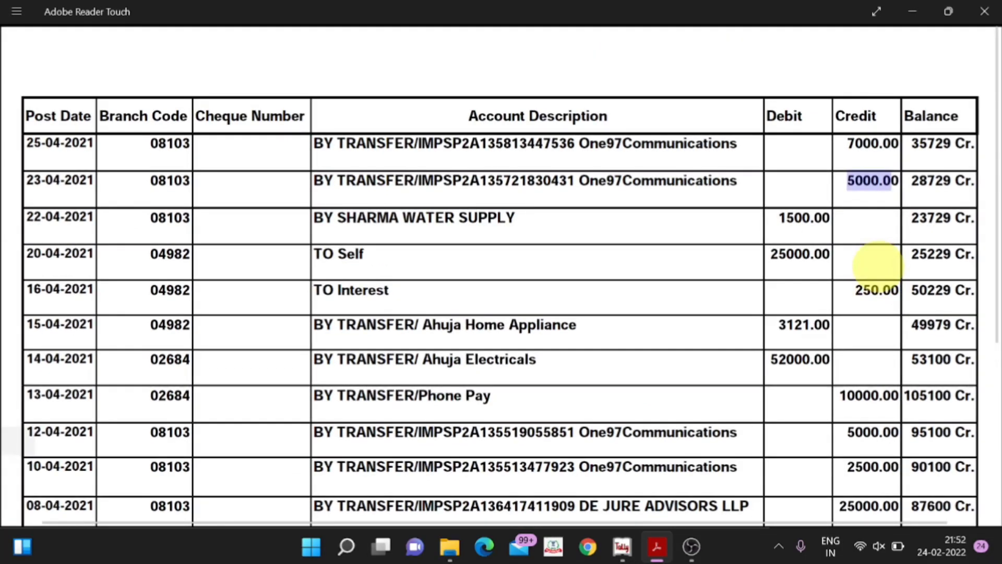
{"action": "key", "text": "alt+Tab"}
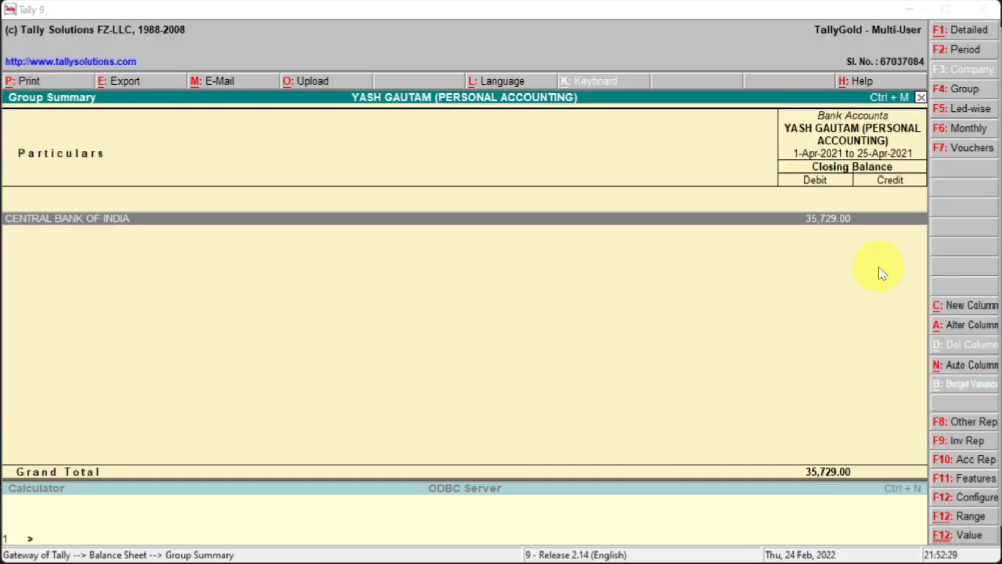
{"action": "key", "text": "alt+Tab"}
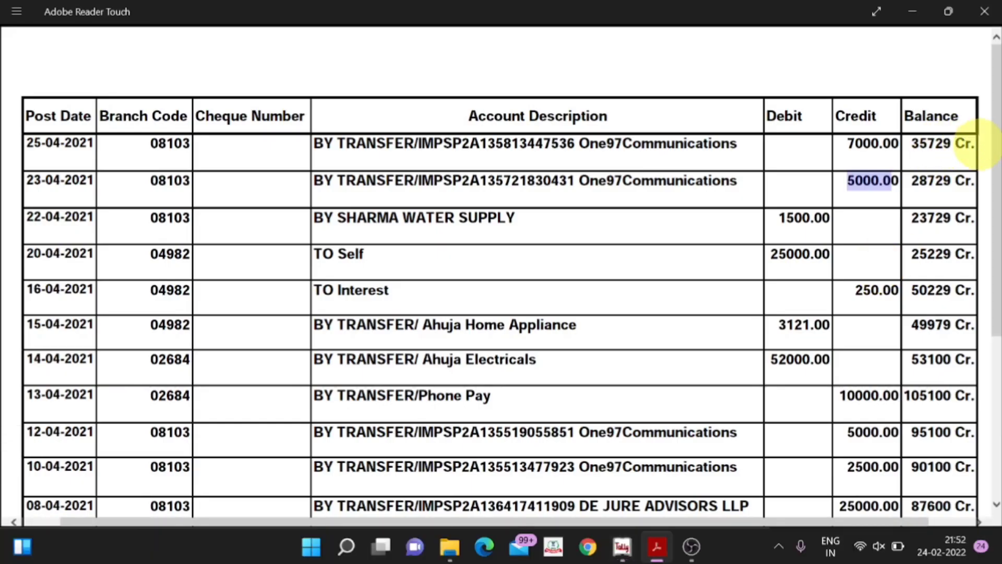
{"action": "left_click_drag", "start_coordinate": [976, 143], "coordinate": [912, 144]}
{"action": "key", "text": "alt+Tab"}
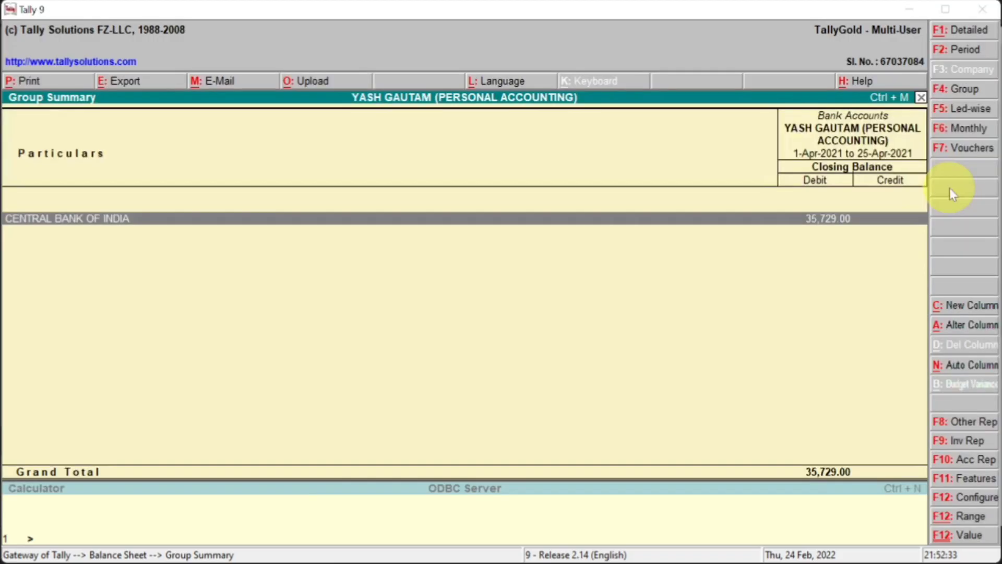
{"action": "key", "text": "Return"}
{"action": "key", "text": "Escape"}
{"action": "key", "text": "alt+Tab"}
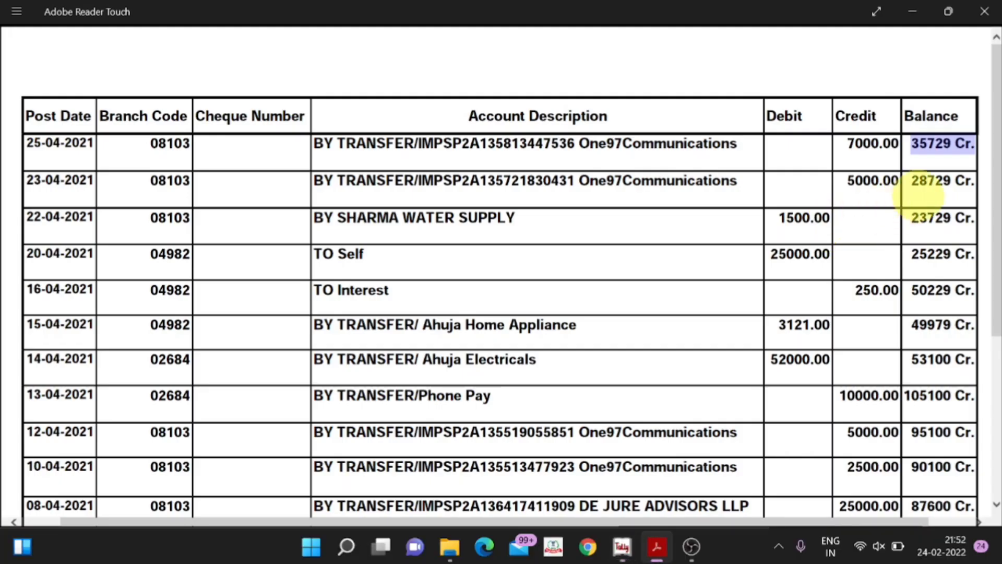
{"action": "key", "text": "alt+Tab"}
{"action": "key", "text": "Escape"}
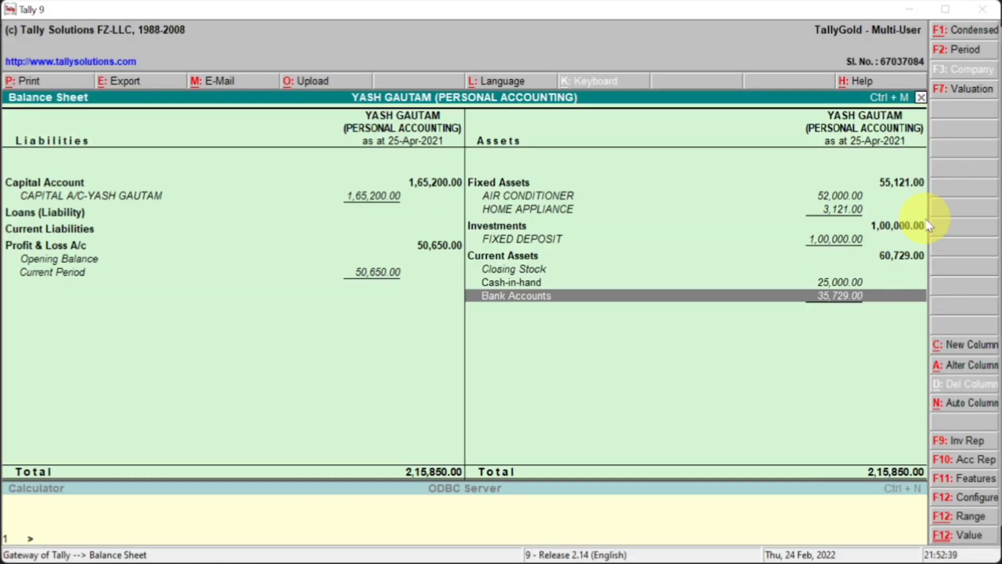
Leave the Balance Sheet and check the company's current period, keeping it at 1-4-2021 to 31-3-2022.
{"action": "key", "text": "Escape"}
{"action": "key", "text": "alt+F2"}
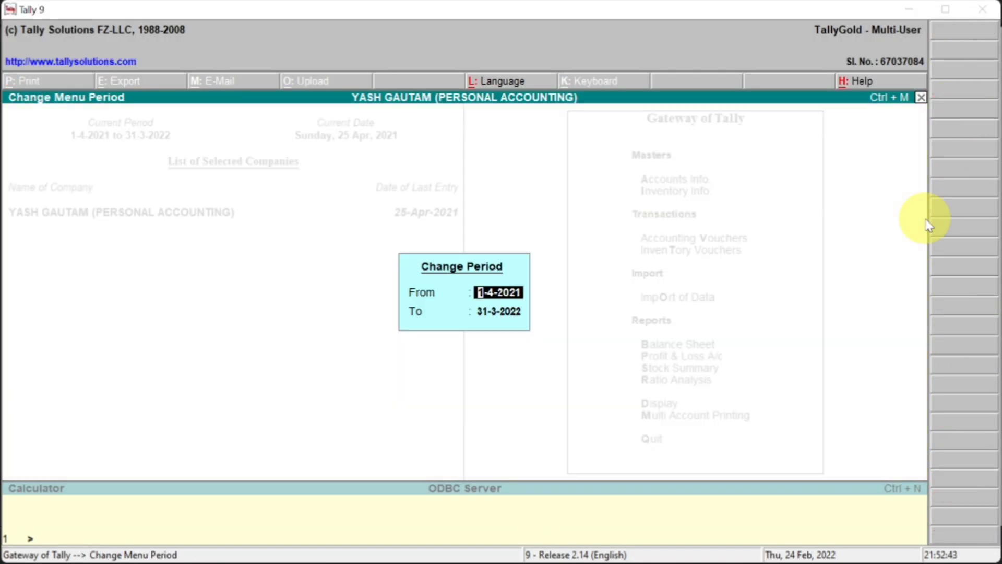
{"action": "key", "text": "Return"}
{"action": "key", "text": "Return"}
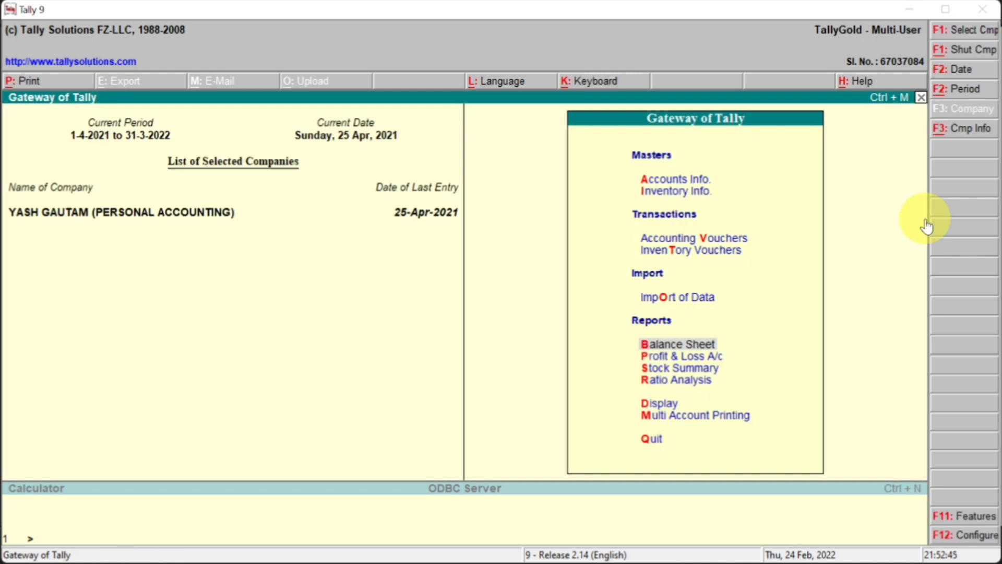
Review the indirect expenses and incomes in the Profit & Loss A/c, and reopen the Balance Sheet.
{"action": "key", "text": "p"}
{"action": "key", "text": "Right"}
{"action": "key", "text": "Down"}
{"action": "key", "text": "Left"}
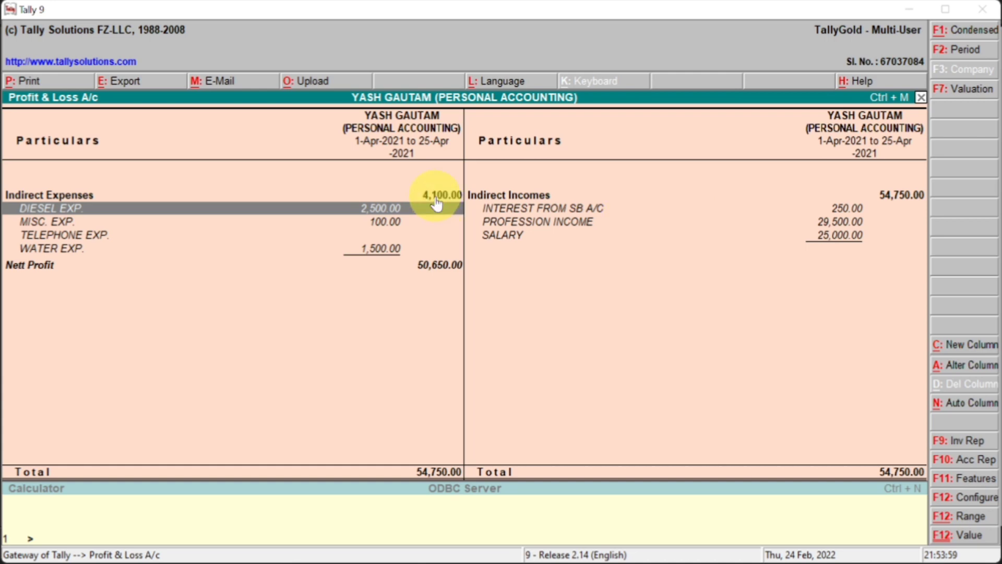
{"action": "key", "text": "Escape"}
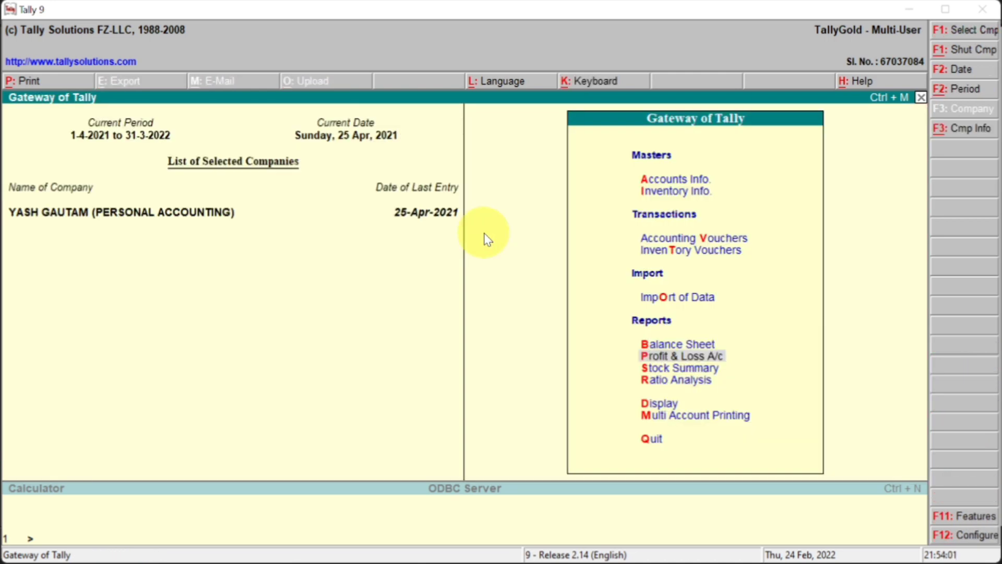
{"action": "key", "text": "b"}
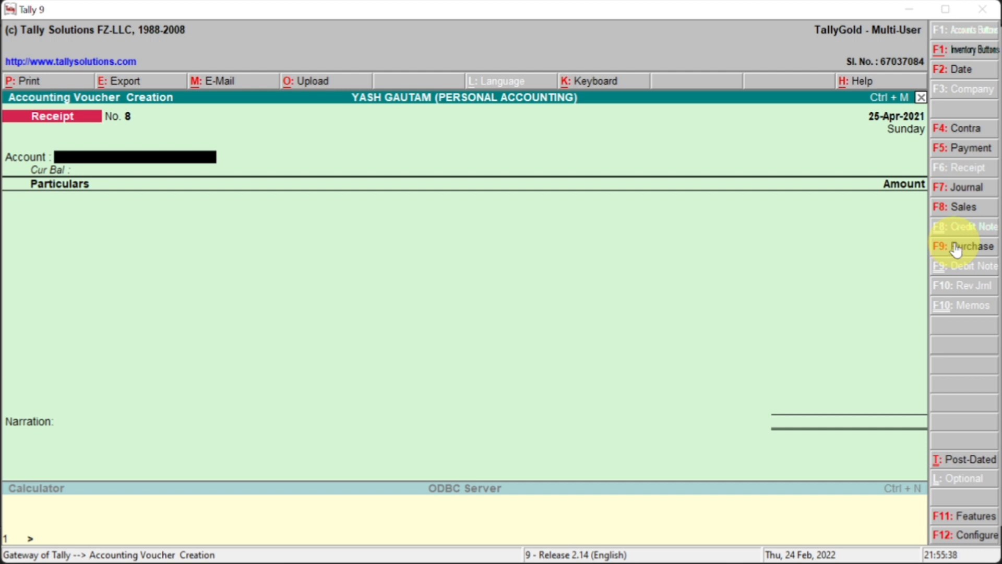
Record a payment voucher of 500 from the Cash account for MISC. EXP., with no narration.
{"action": "left_click", "coordinate": [970, 148]}
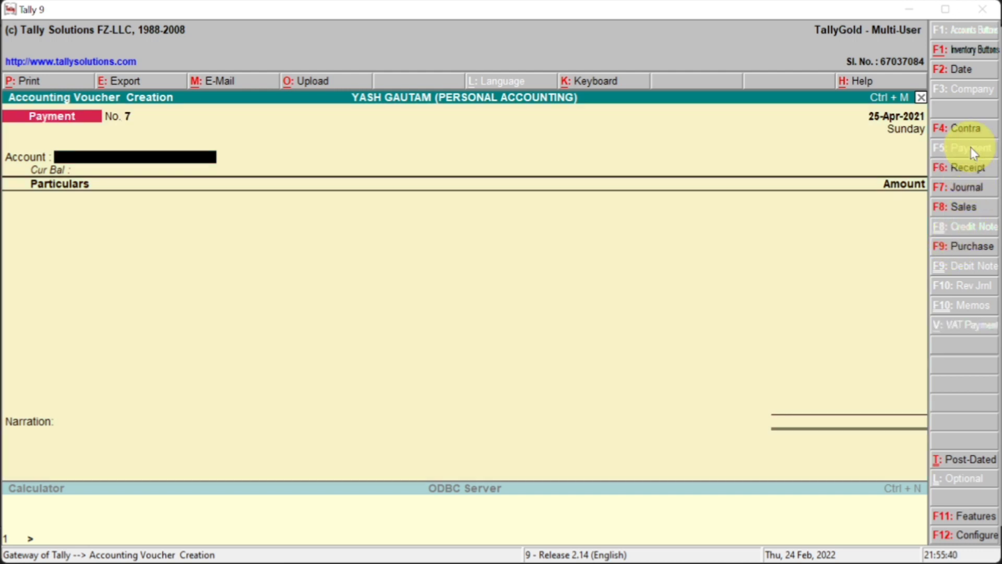
{"action": "type", "text": "Cash"}
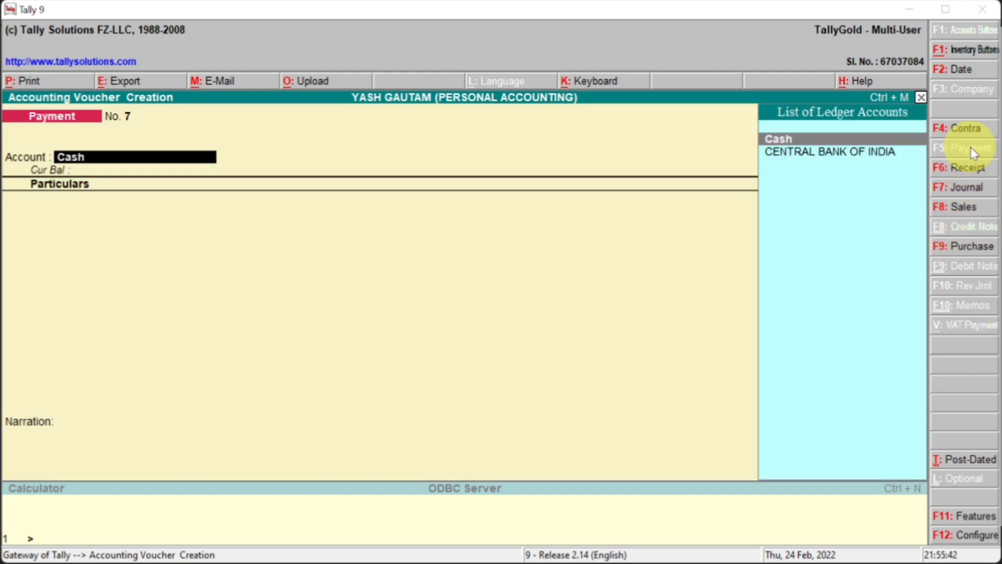
{"action": "key", "text": "Return"}
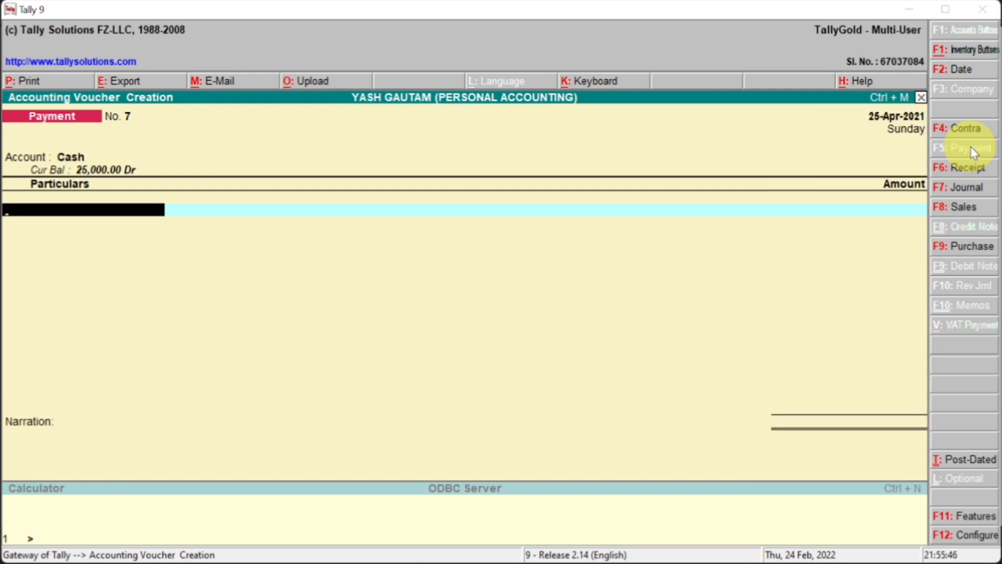
{"action": "type", "text": "Mis"}
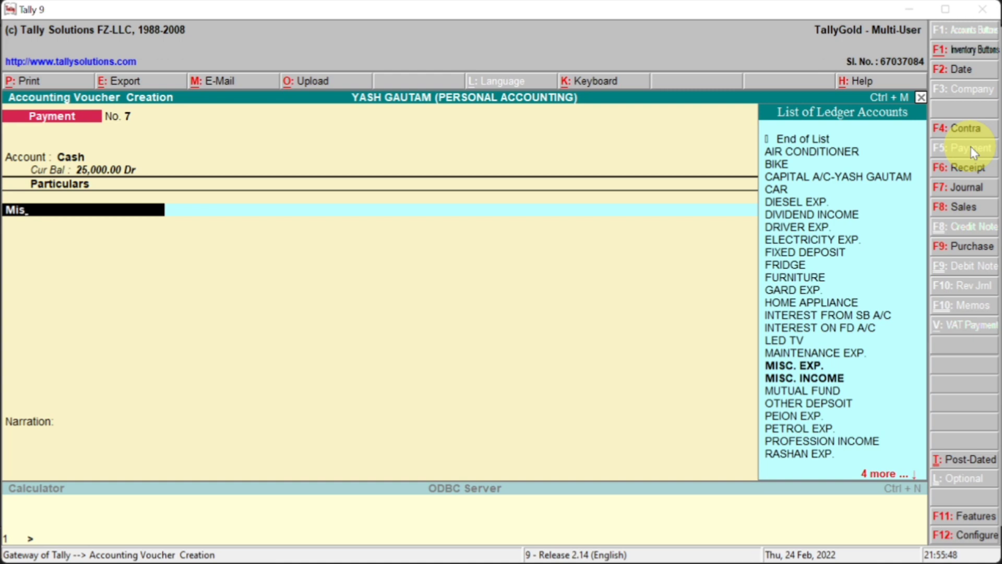
{"action": "key", "text": "Return"}
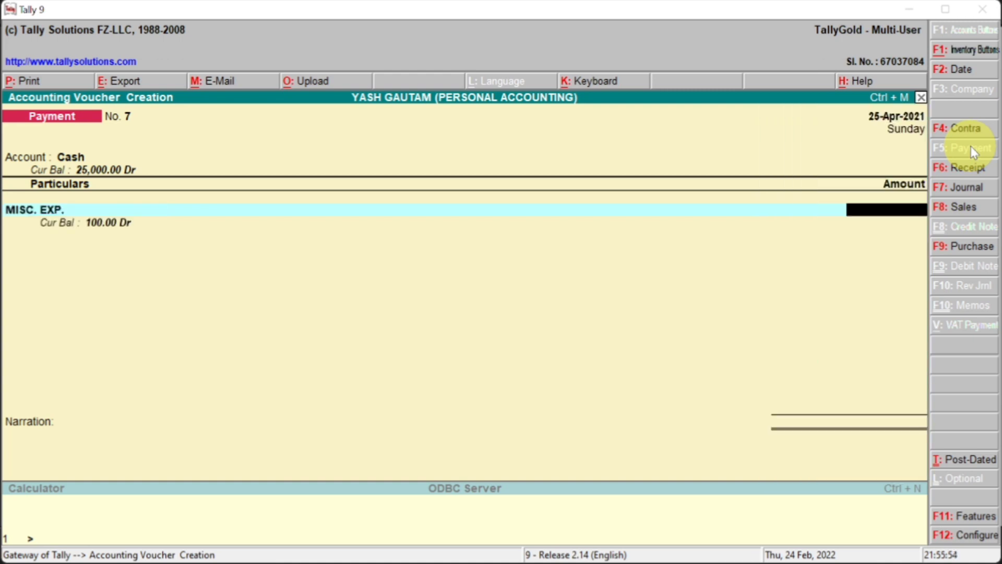
{"action": "key", "text": "BackSpace"}
{"action": "key", "text": "BackSpace"}
{"action": "key", "text": "Return"}
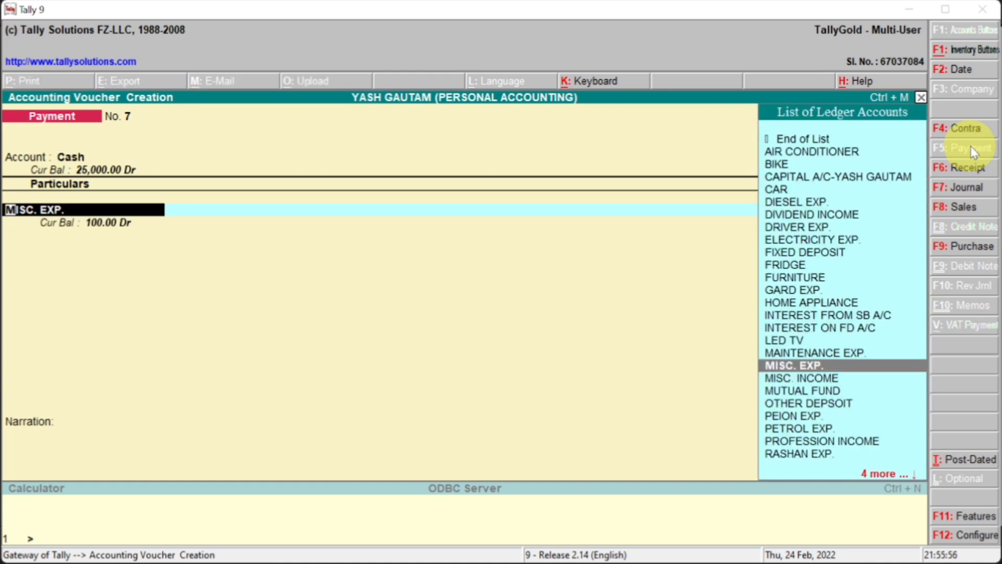
{"action": "key", "text": "Return"}
{"action": "type", "text": "500"}
{"action": "key", "text": "Return"}
{"action": "key", "text": "Return"}
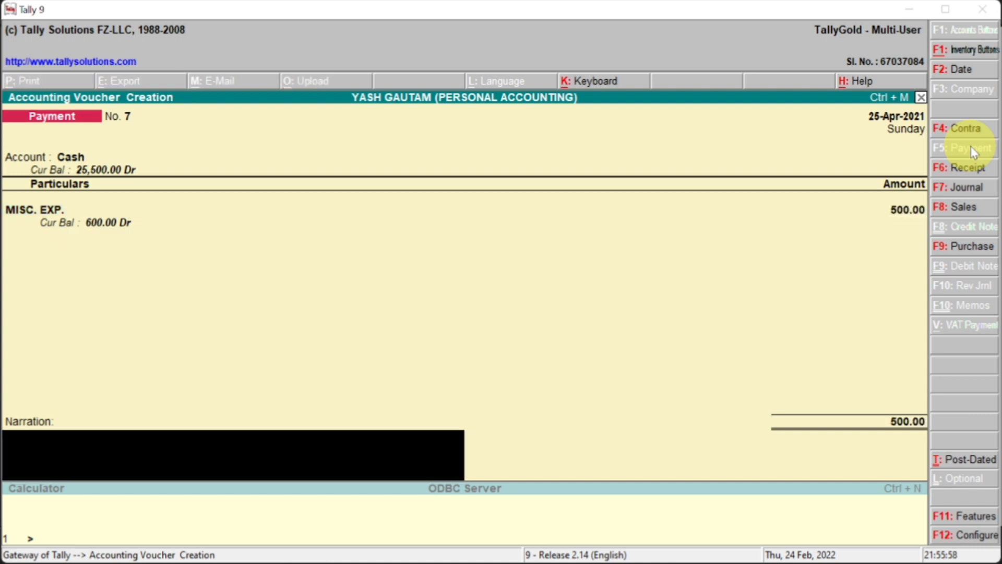
{"action": "left_click", "coordinate": [970, 146]}
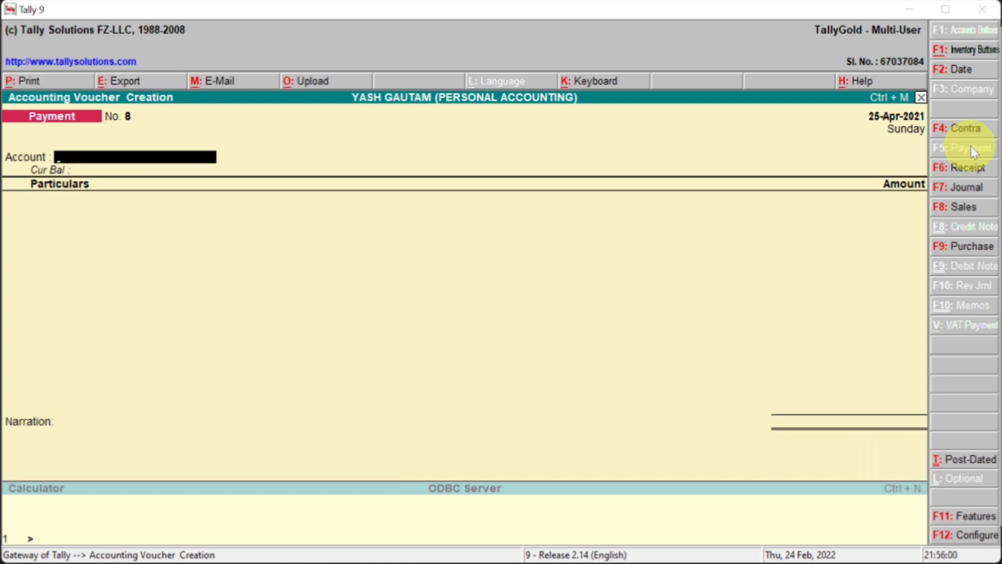
Glance at the bank statement PDF, and record a payment voucher of 5000 from Cash for RASHAN EXP. in Tally.
{"action": "key", "text": "alt+Tab"}
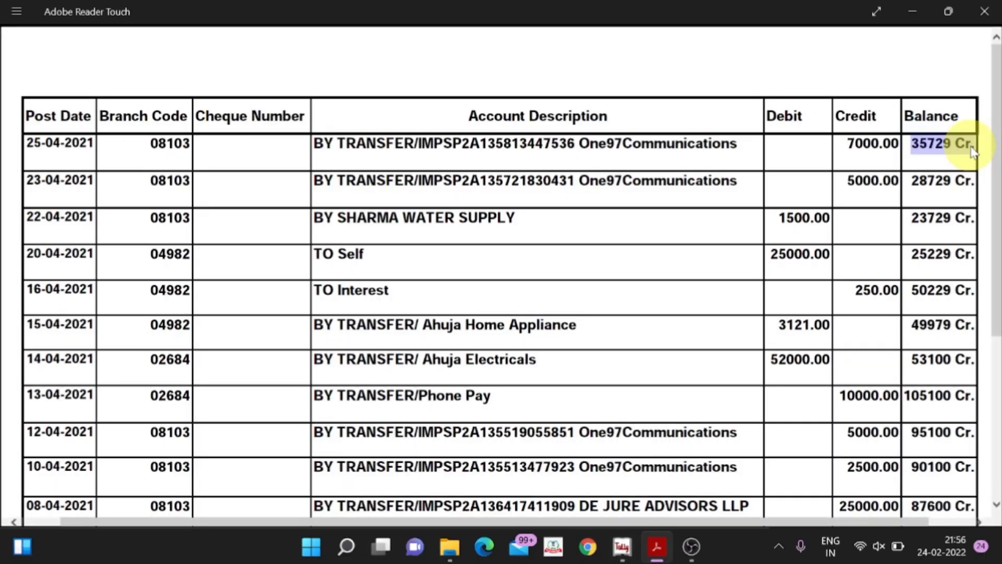
{"action": "key", "text": "alt+Tab"}
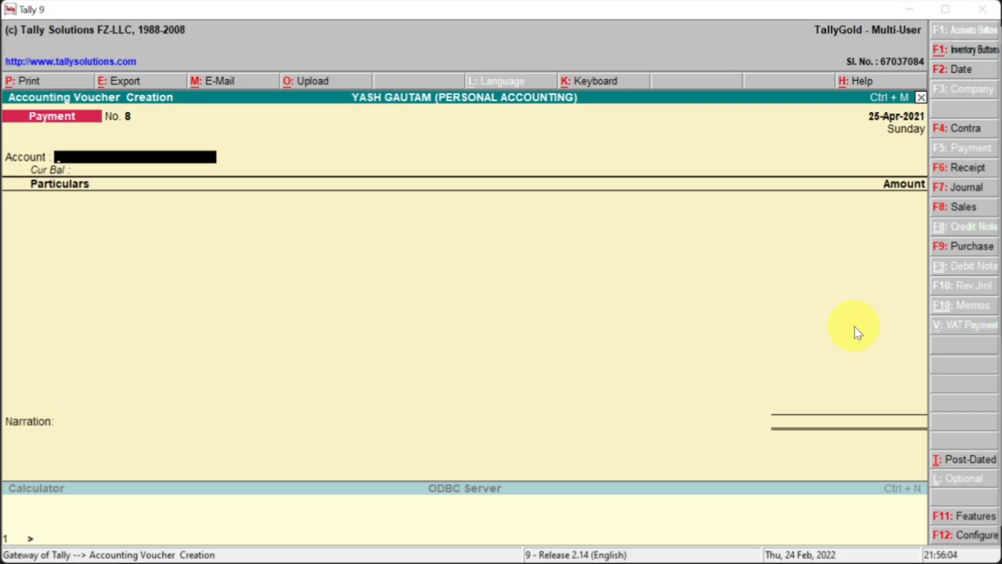
{"action": "key", "text": "Return"}
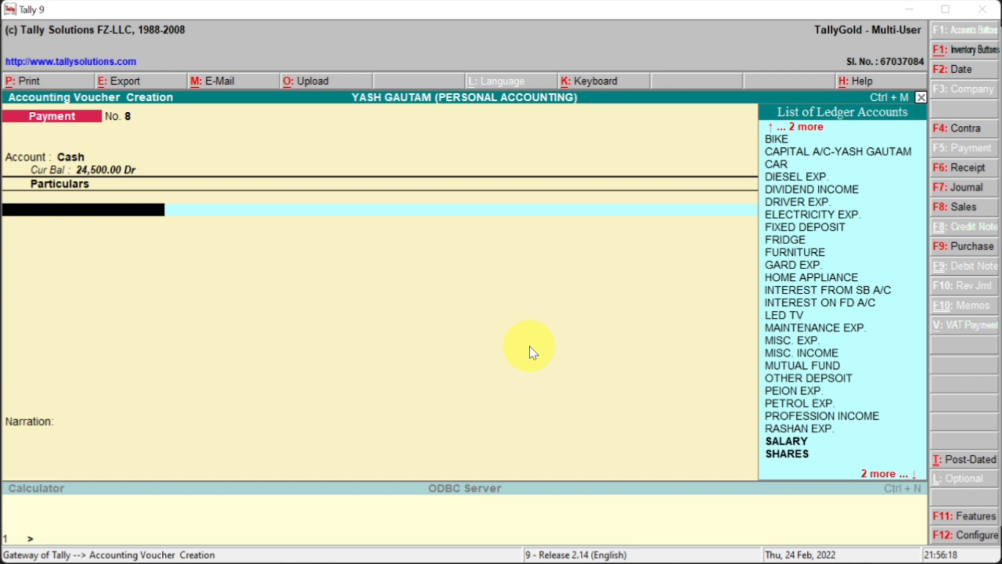
{"action": "type", "text": "Ra"}
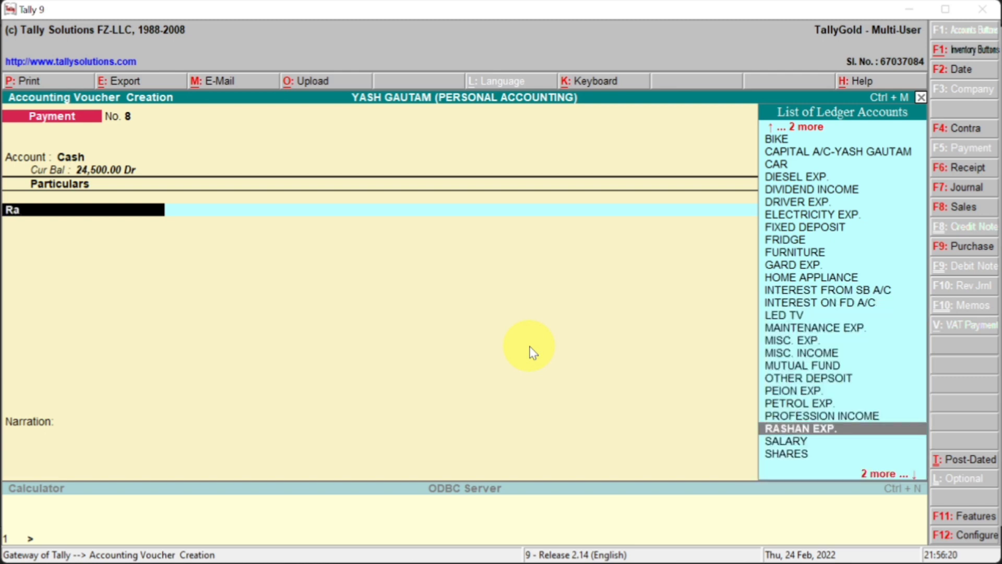
{"action": "key", "text": "Return"}
{"action": "type", "text": "5000"}
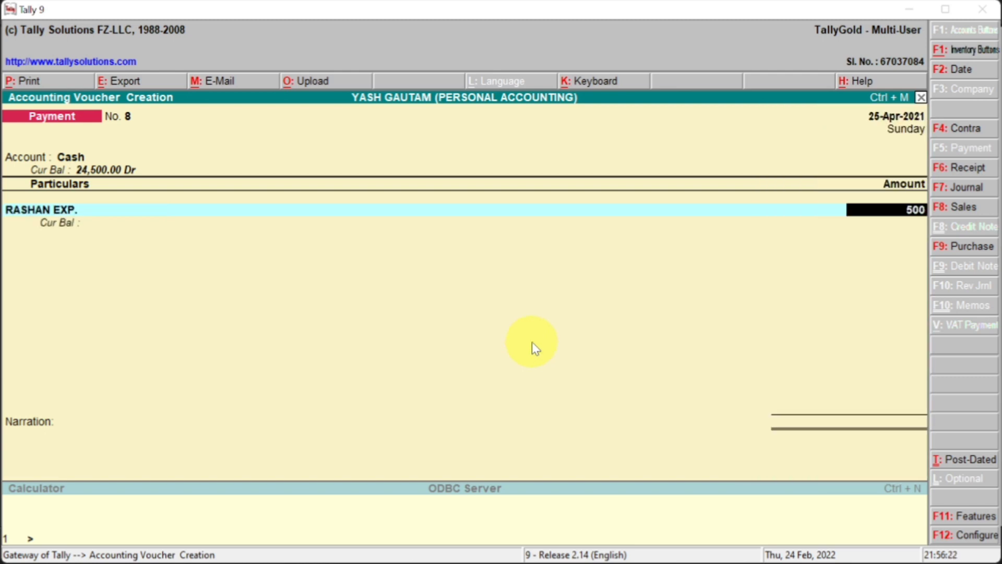
{"action": "key", "text": "Return"}
{"action": "key", "text": "Return"}
{"action": "key", "text": "Return"}
{"action": "key", "text": "Return"}
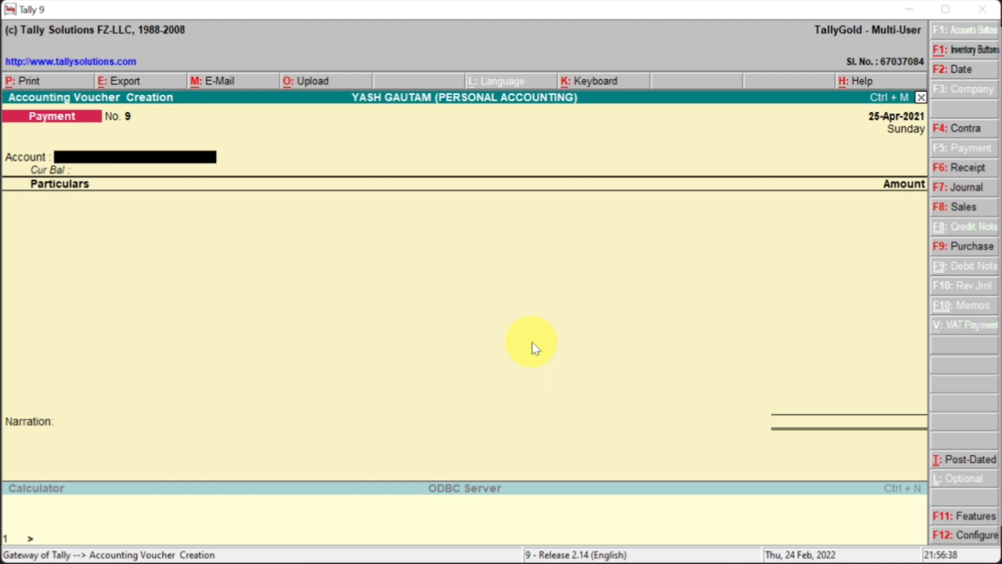
Leave voucher entry and review the individual indirect expenses in the Profit & Loss A/c, including RASHAN EXP.
{"action": "key", "text": "Escape"}
{"action": "key", "text": "Return"}
{"action": "key", "text": "Escape"}
{"action": "key", "text": "Escape"}
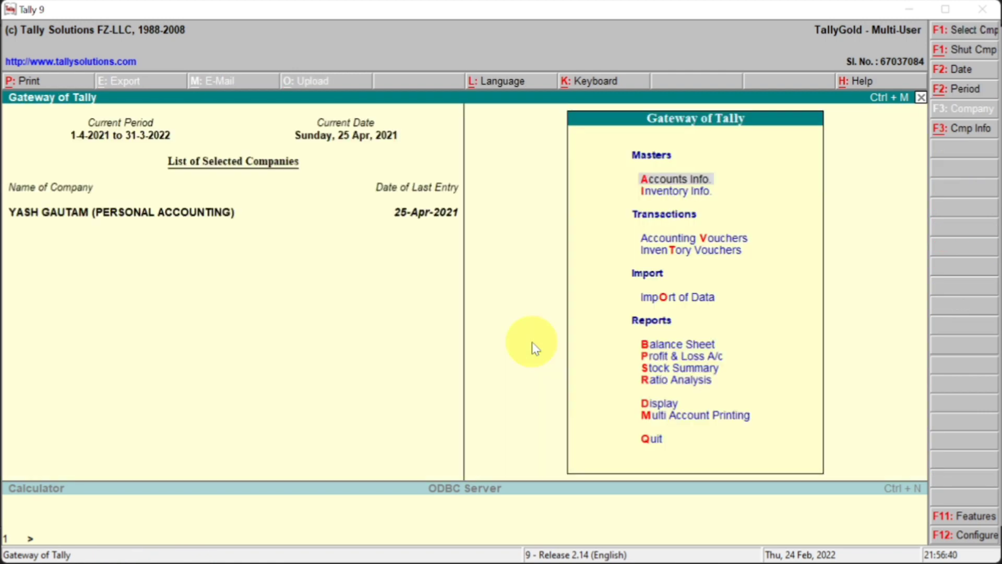
{"action": "key", "text": "p"}
{"action": "key", "text": "Down"}
{"action": "key", "text": "Down"}
{"action": "key", "text": "Down"}
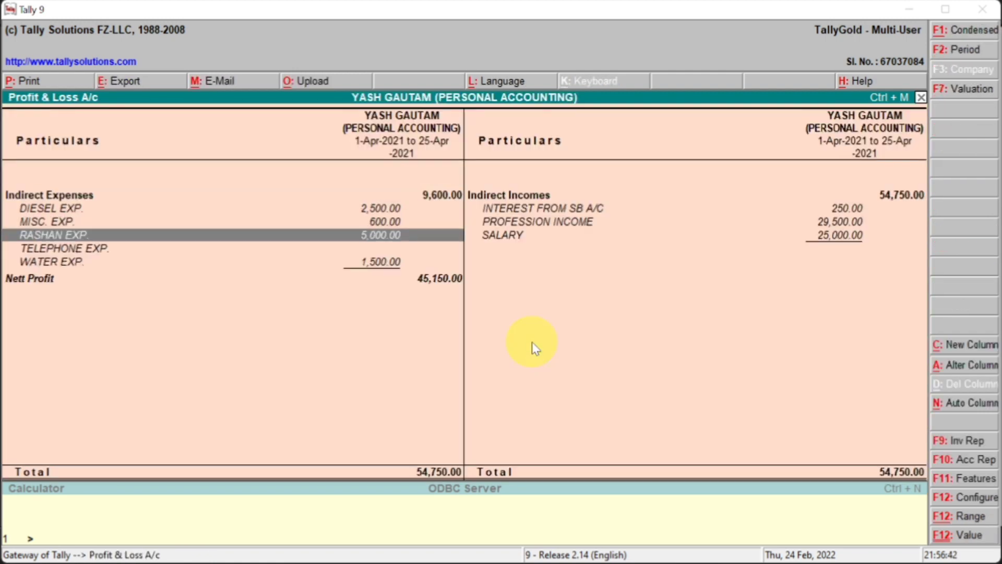
{"action": "key", "text": "Down"}
{"action": "key", "text": "Down"}
{"action": "key", "text": "Up"}
{"action": "key", "text": "Up"}
{"action": "key", "text": "Up"}
{"action": "key", "text": "Up"}
{"action": "key", "text": "Up"}
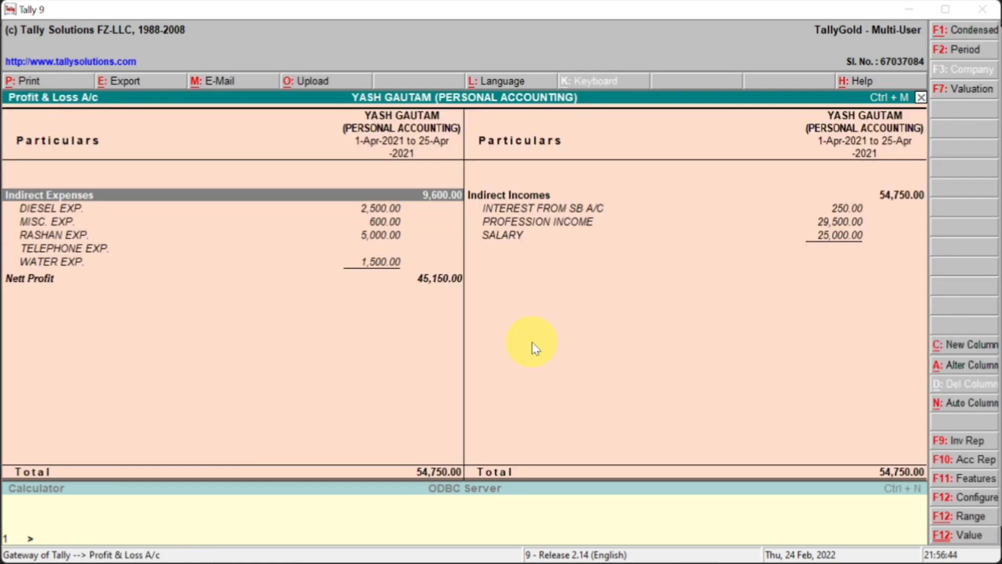